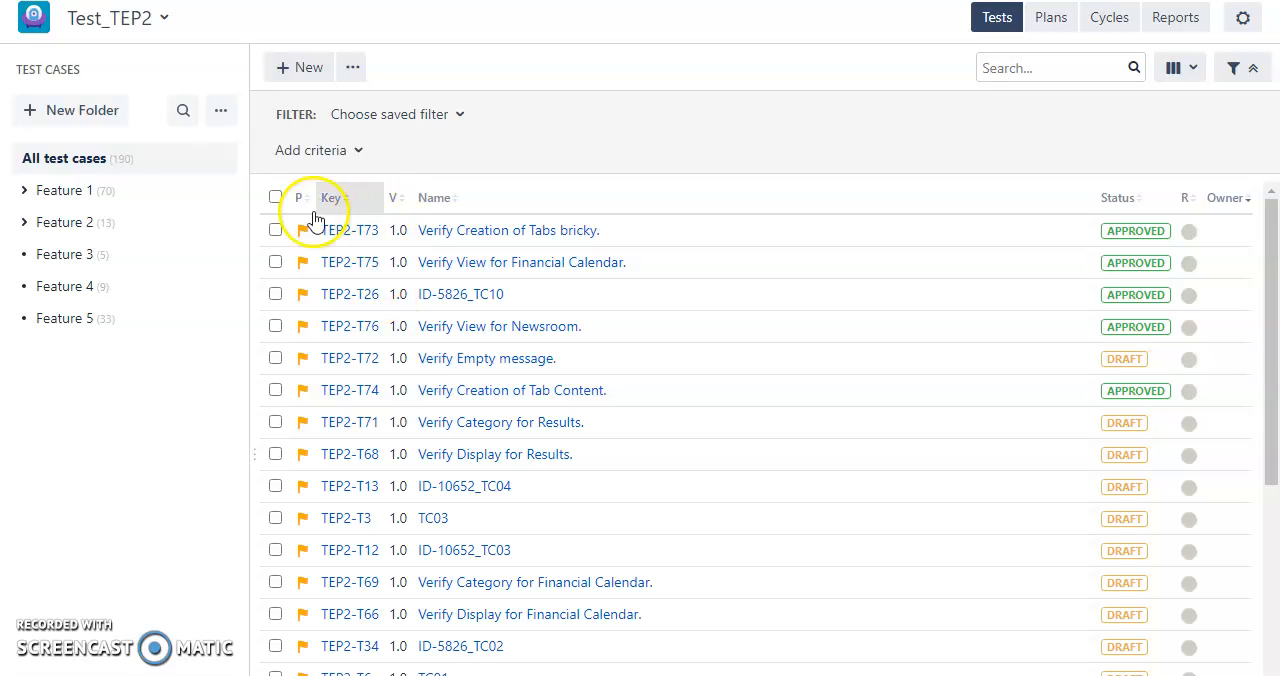
Create a test case folder named Test Training and open it.
left_click(47, 113)
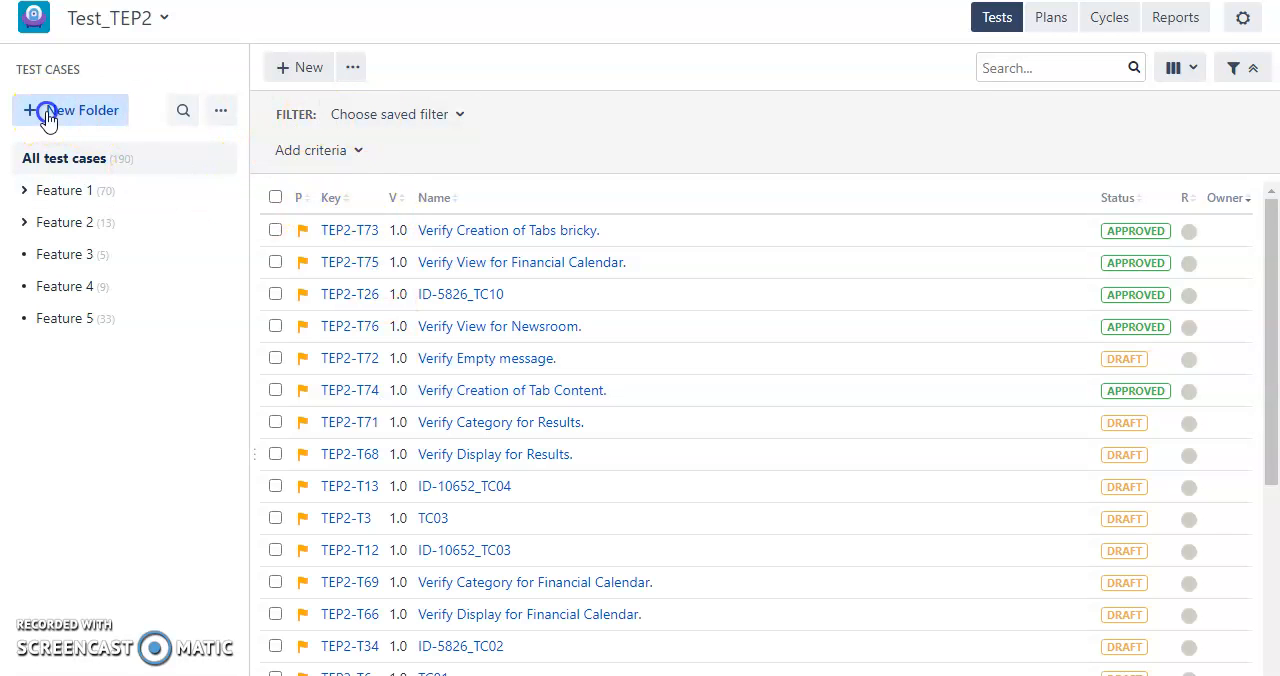
type("Test Training")
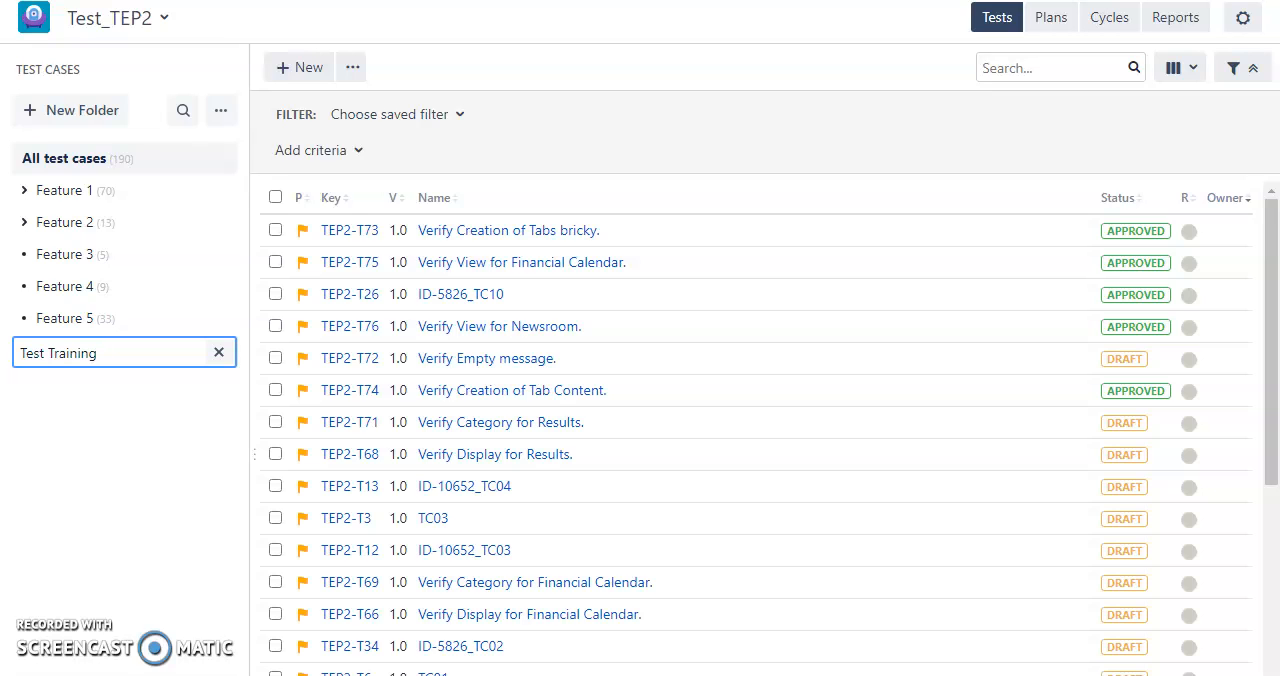
left_click(42, 424)
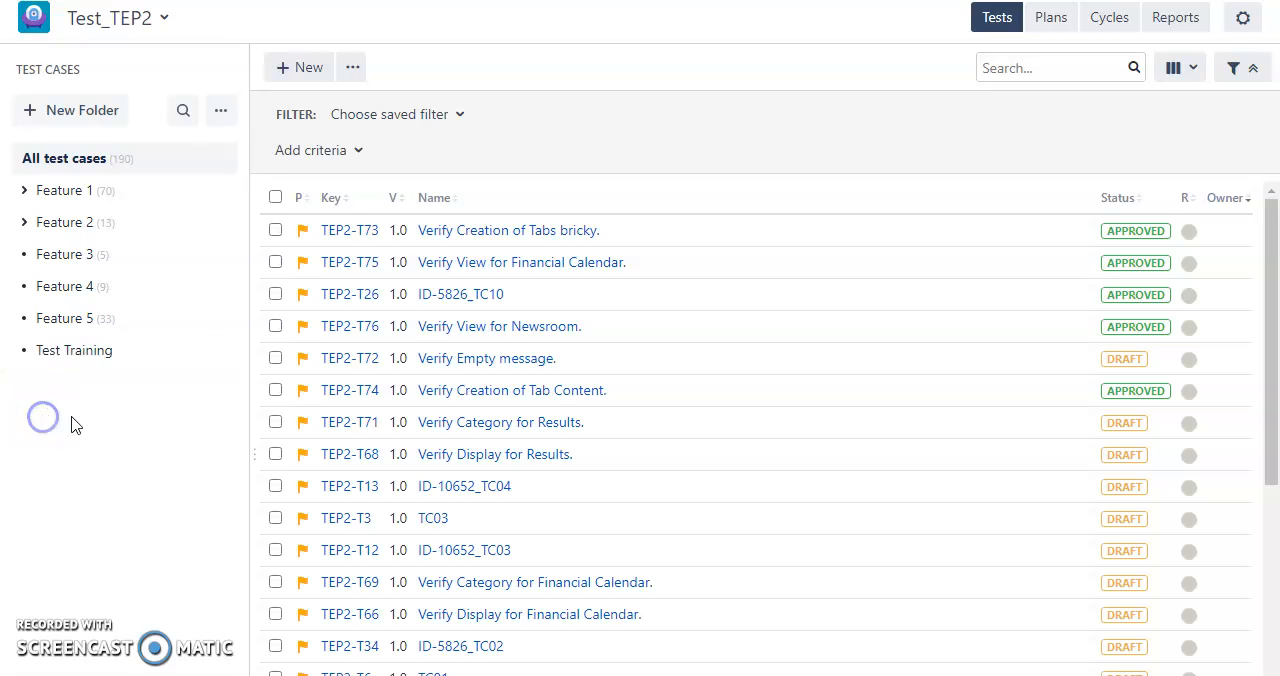
left_click(131, 351)
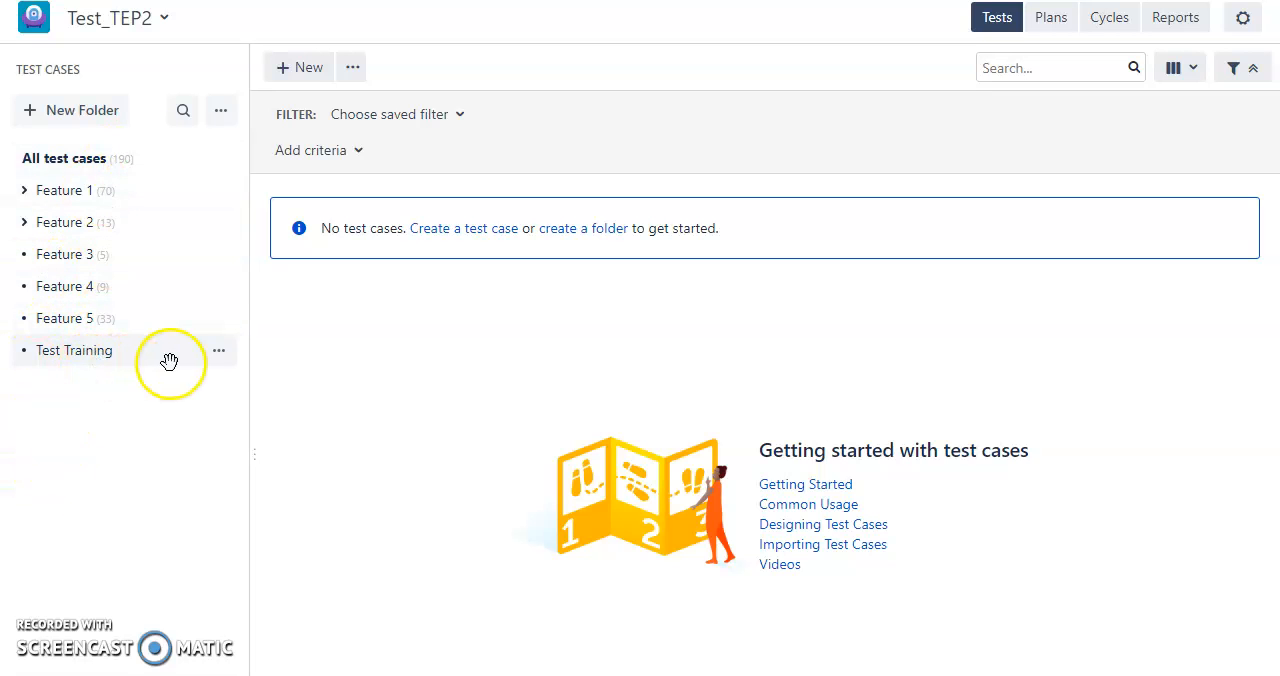
left_click(352, 70)
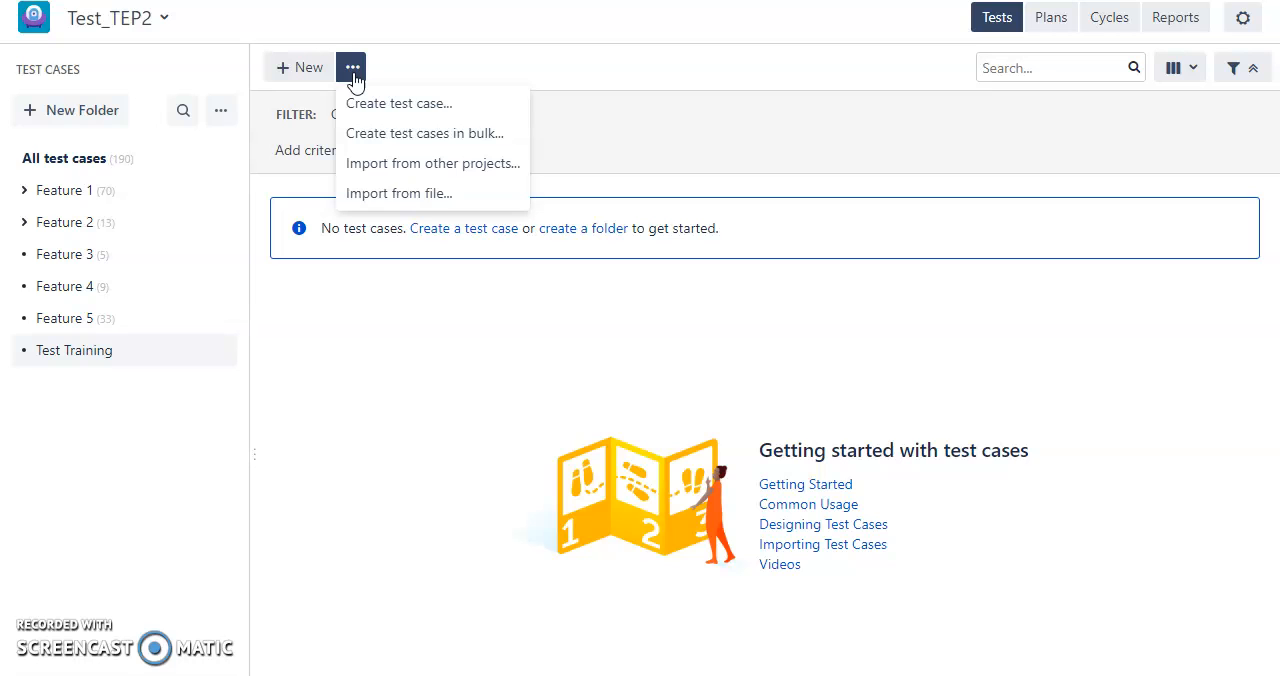
left_click(455, 168)
left_click(451, 341)
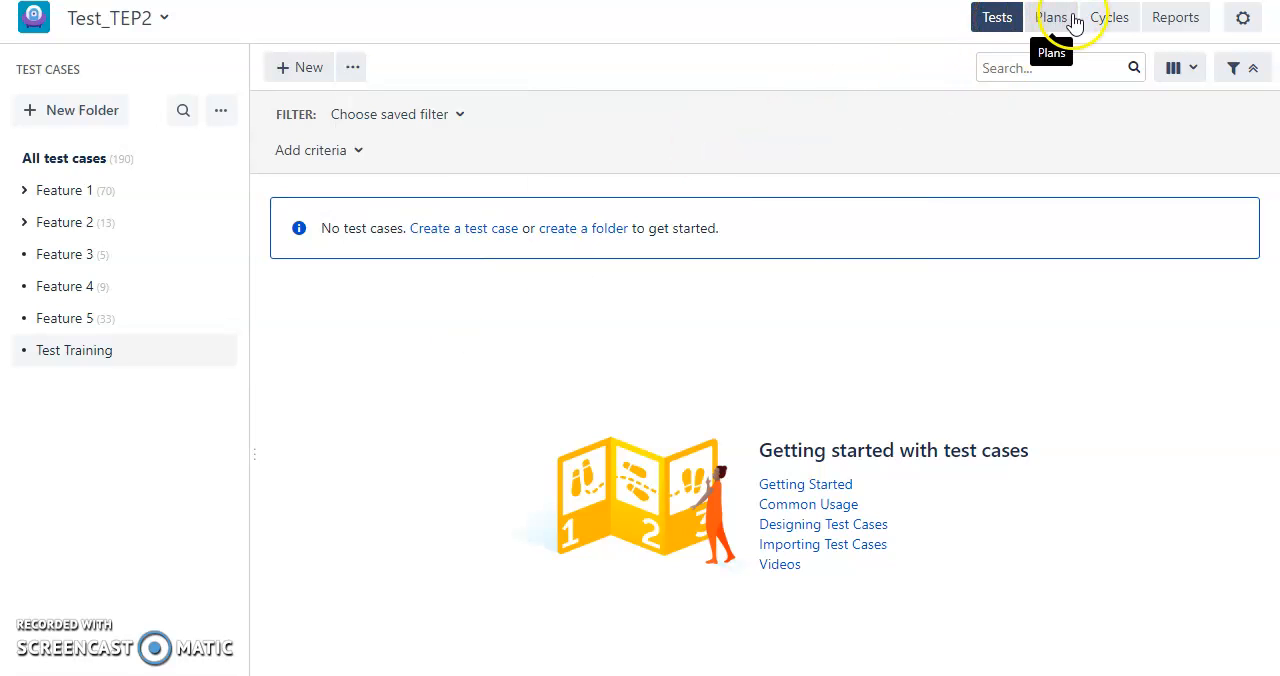
Look through the project's test plans, test cycles and reports, and return to the test cases.
left_click(1054, 20)
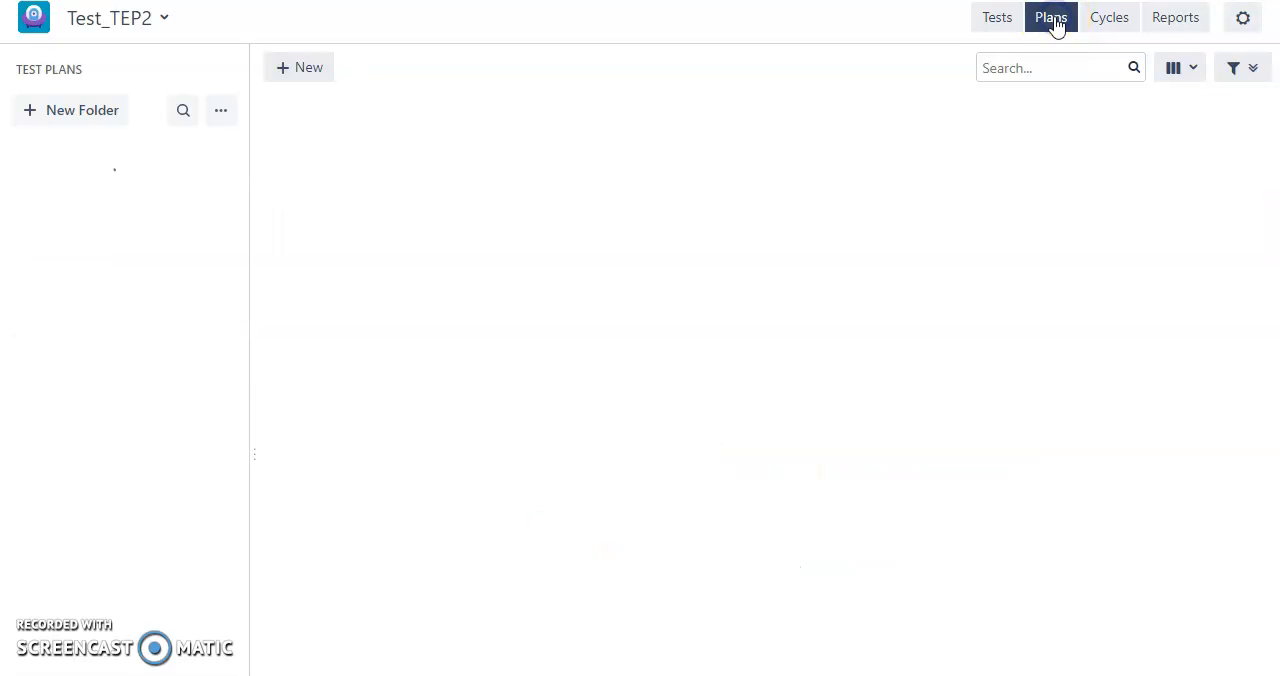
left_click(1003, 20)
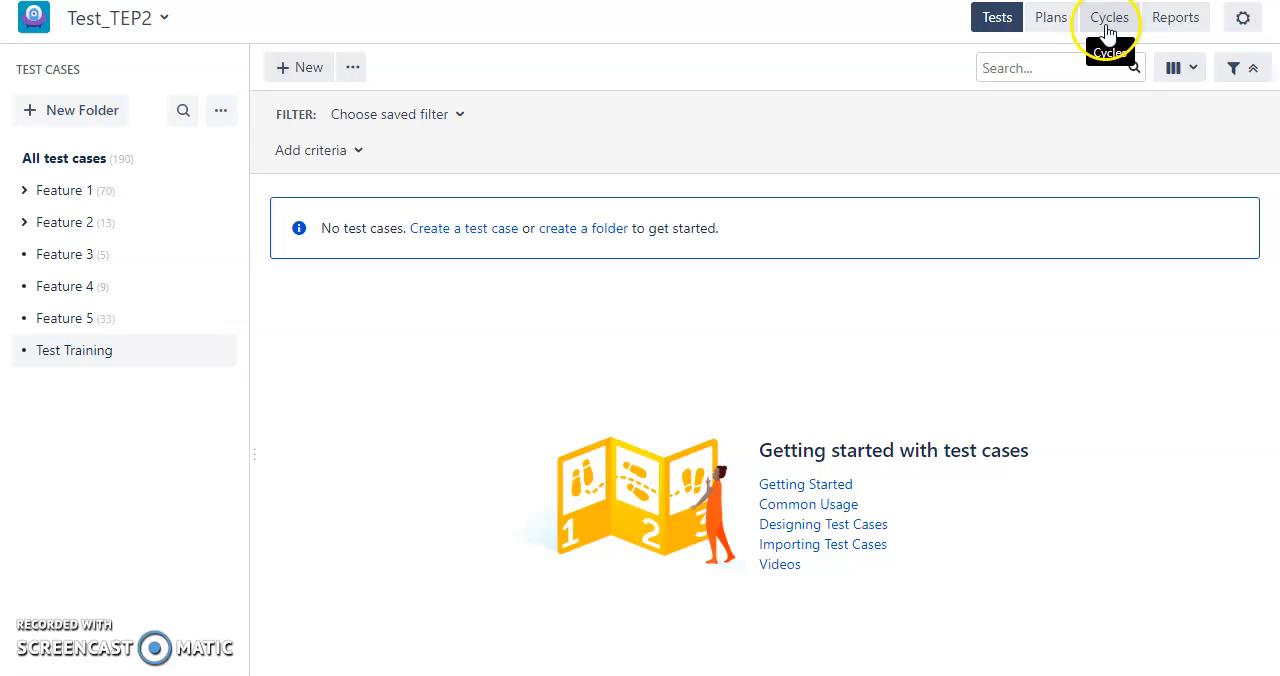
left_click(1108, 24)
left_click(1186, 30)
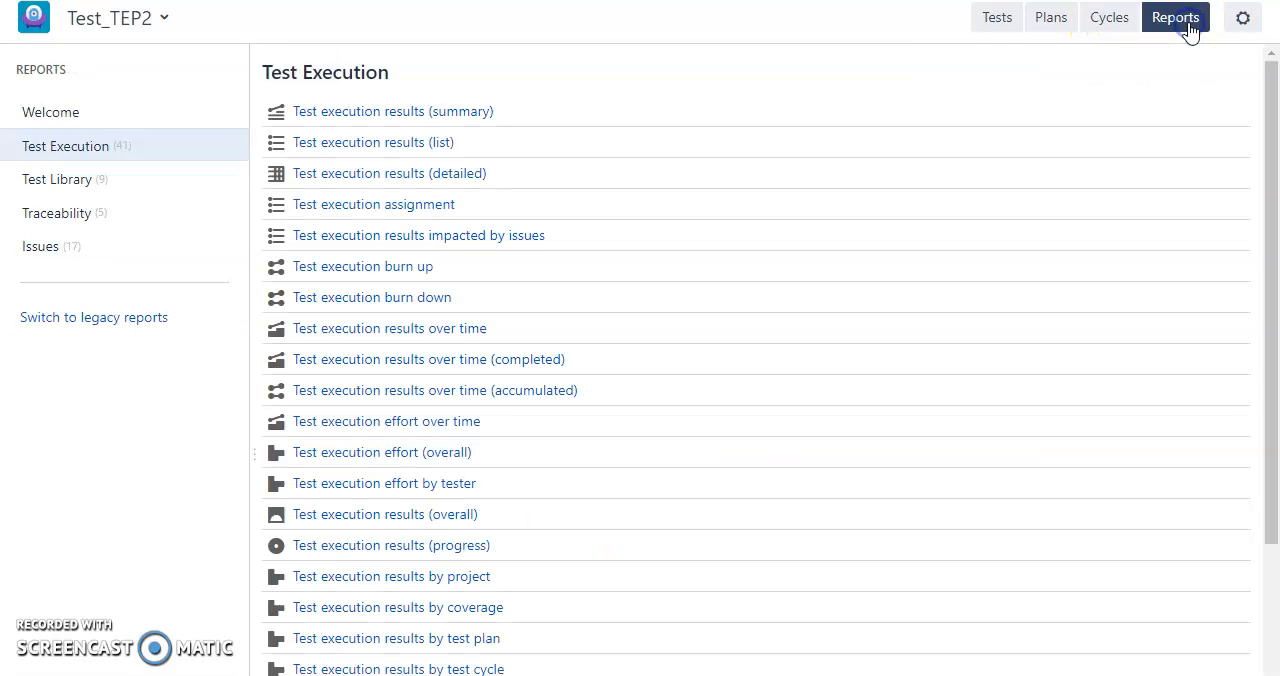
left_click(990, 24)
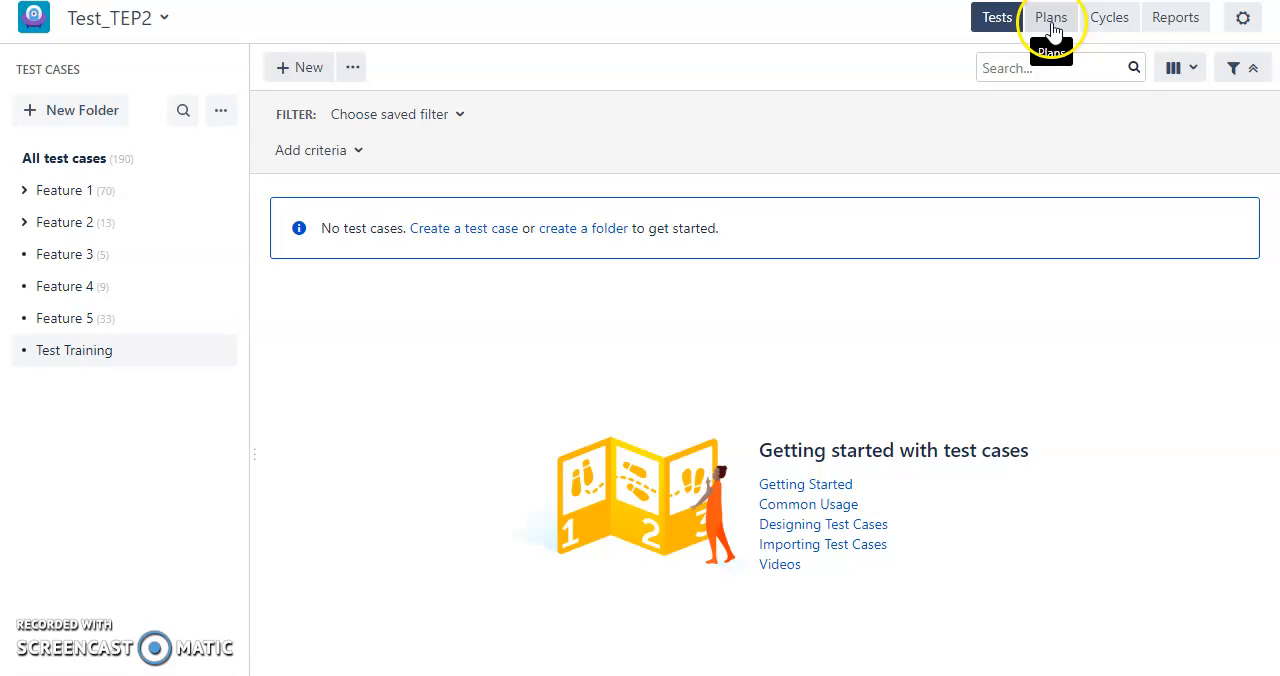
left_click(1108, 22)
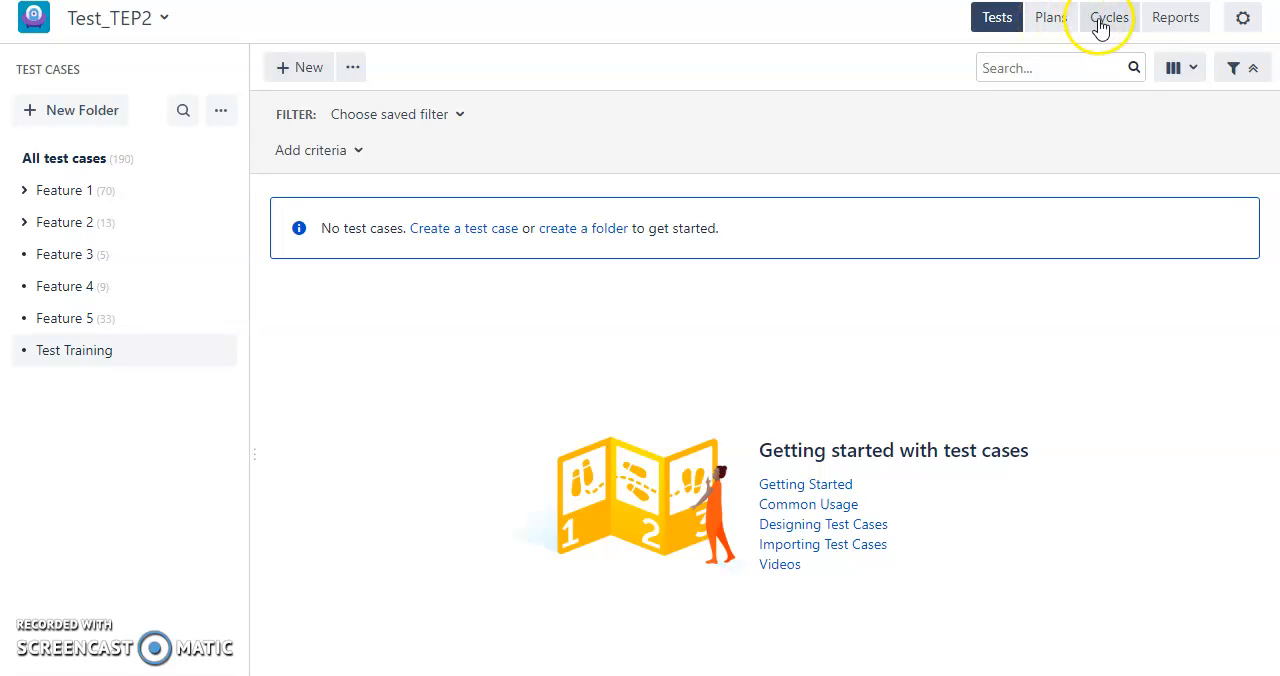
left_click(1000, 28)
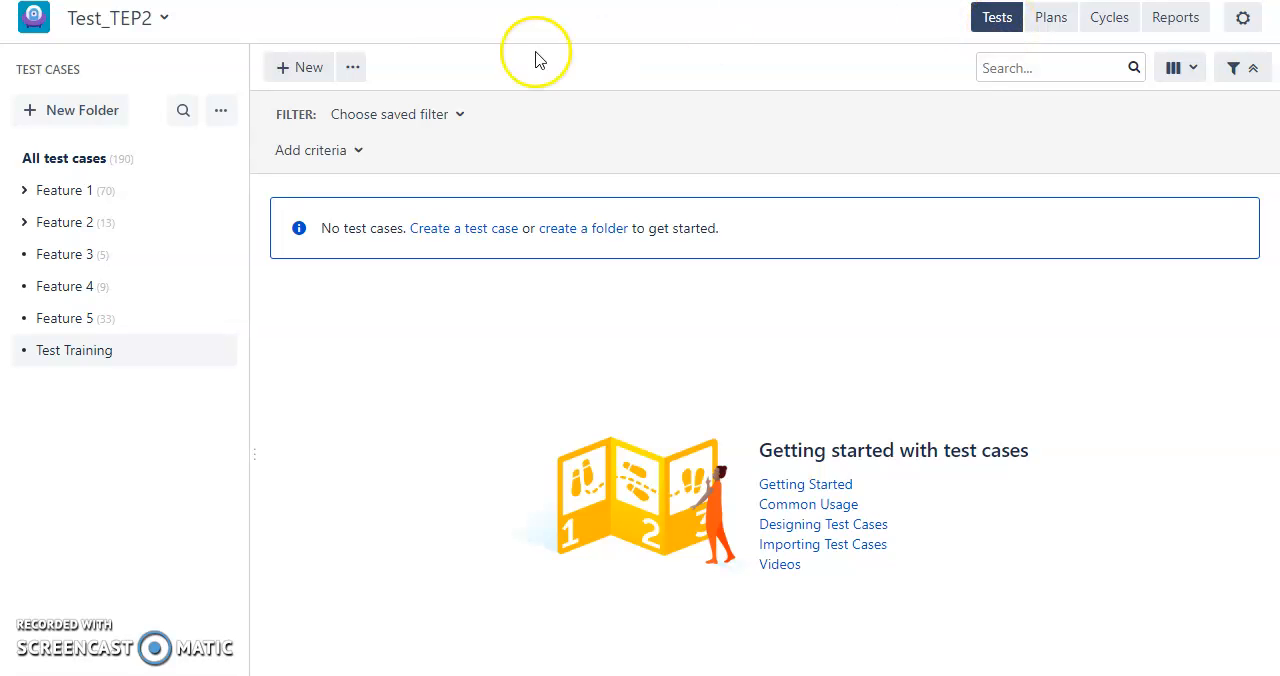
Start a new test case in the Test Training folder and name it "Login test".
left_click(288, 69)
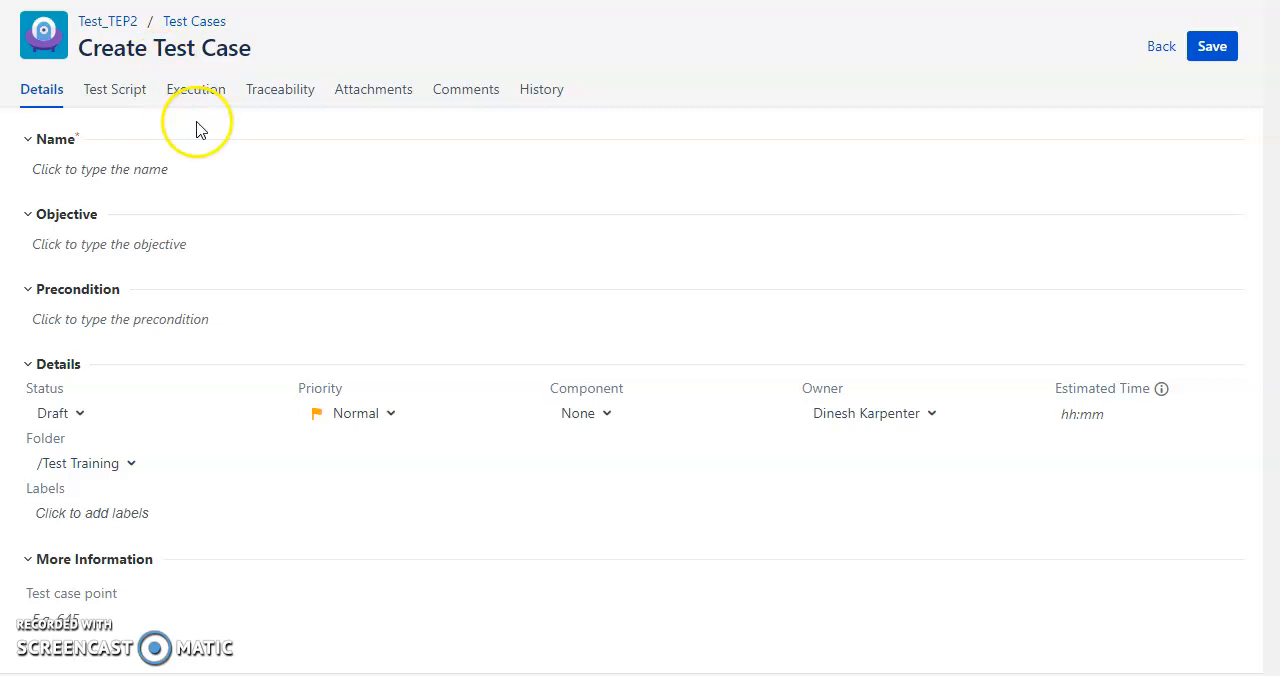
left_click(142, 169)
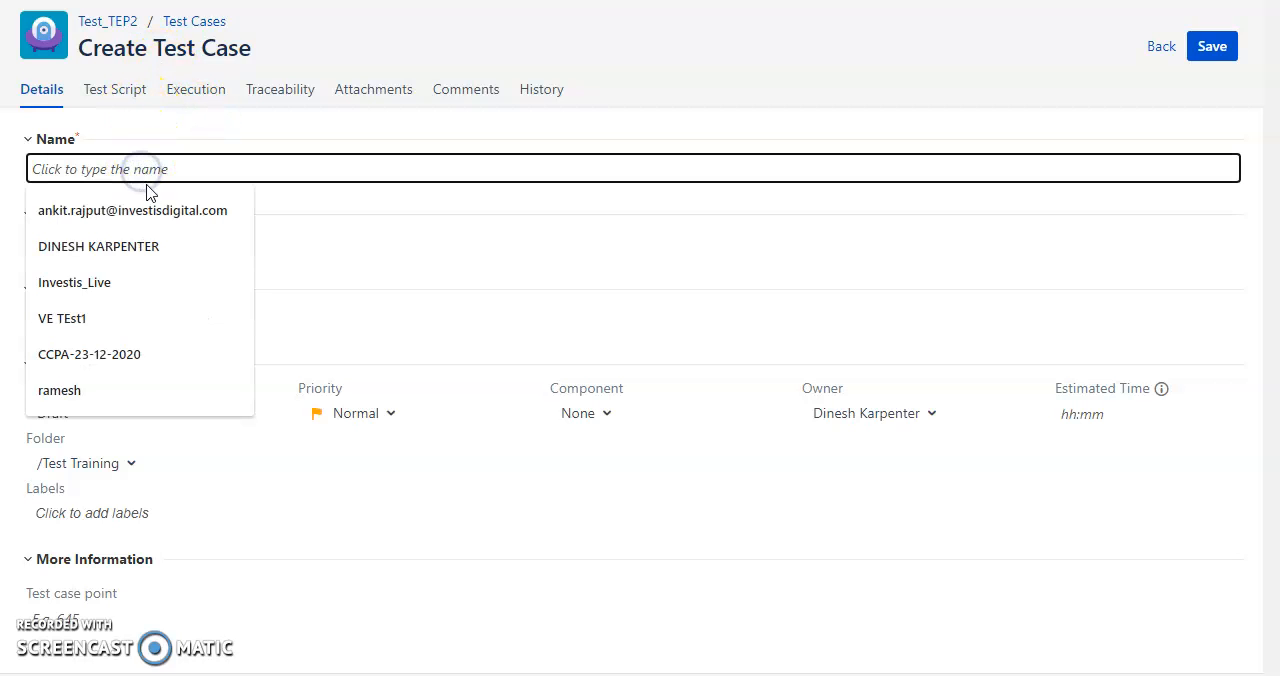
type("Lo")
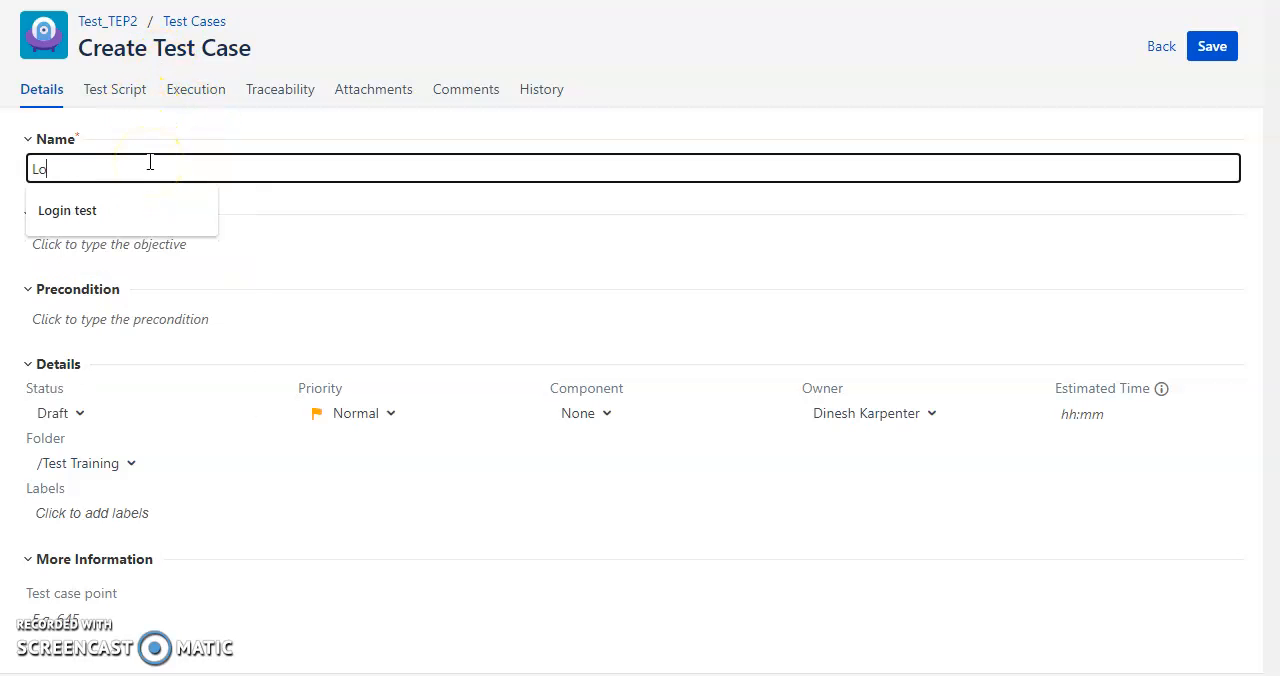
key("Down")
key("Return")
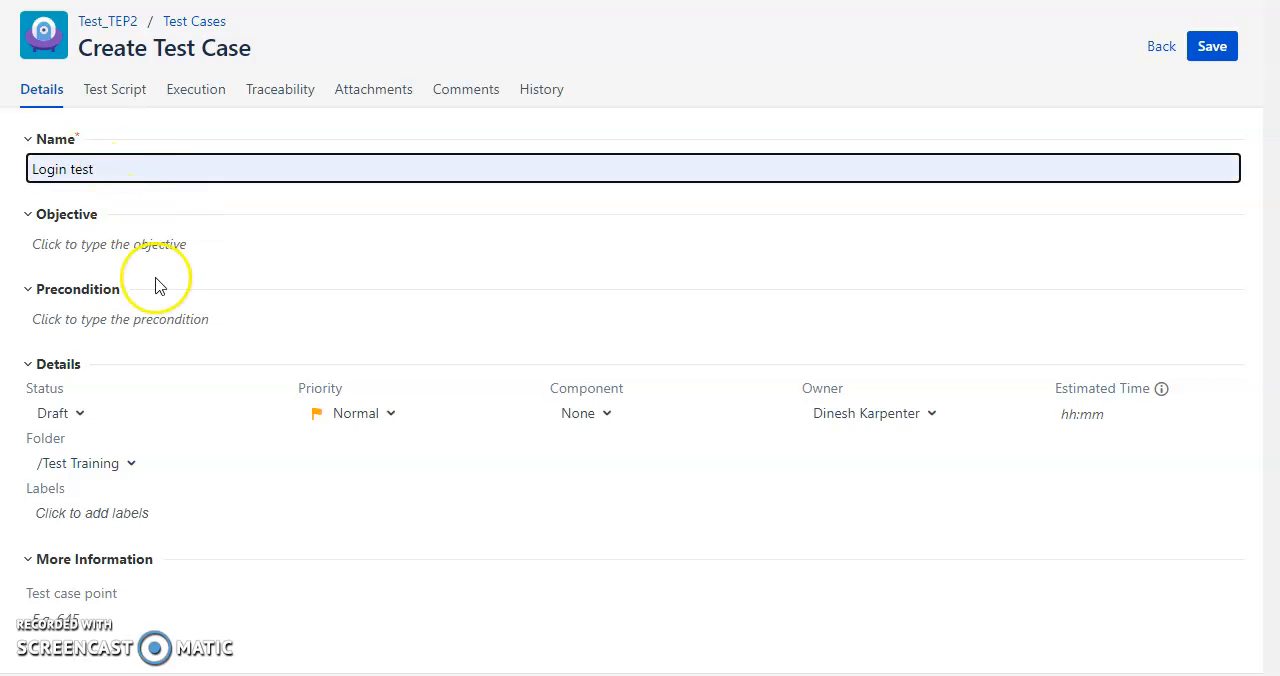
Enter "Test" as the test case's objective and "Browser should be opened" as its precondition.
left_click(175, 250)
type("Test")
left_click(183, 362)
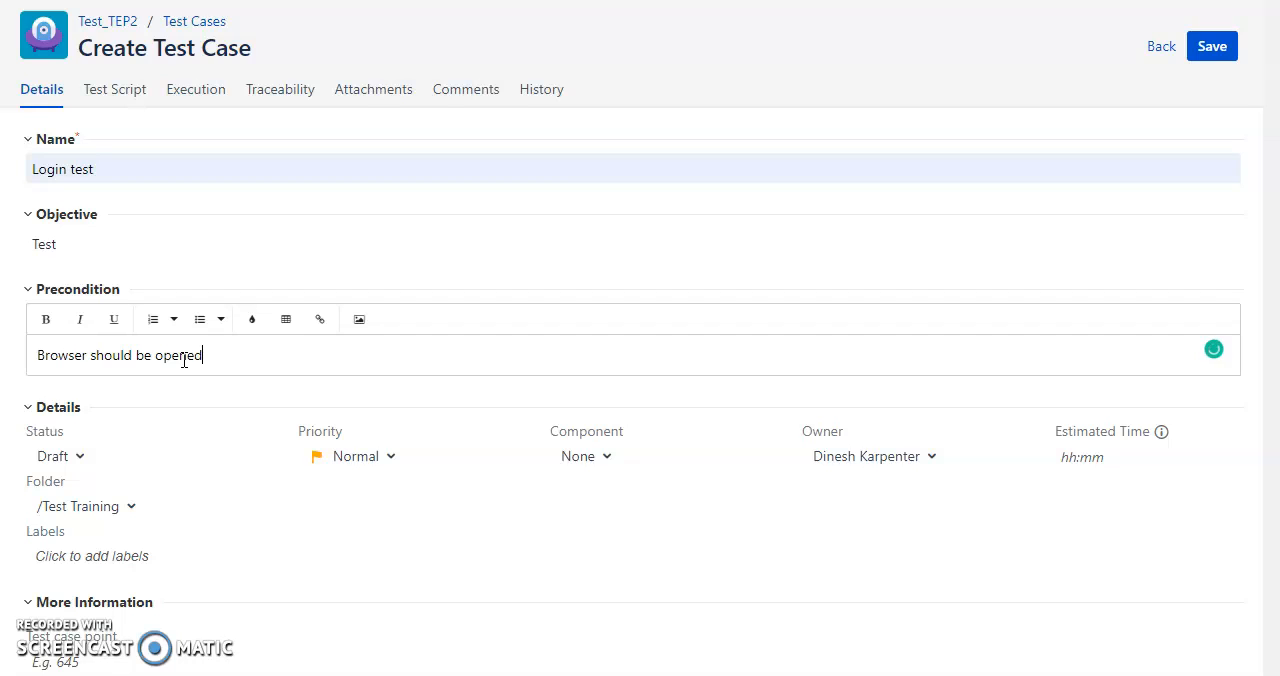
Set the status of the Login test case to Approved.
left_click(70, 465)
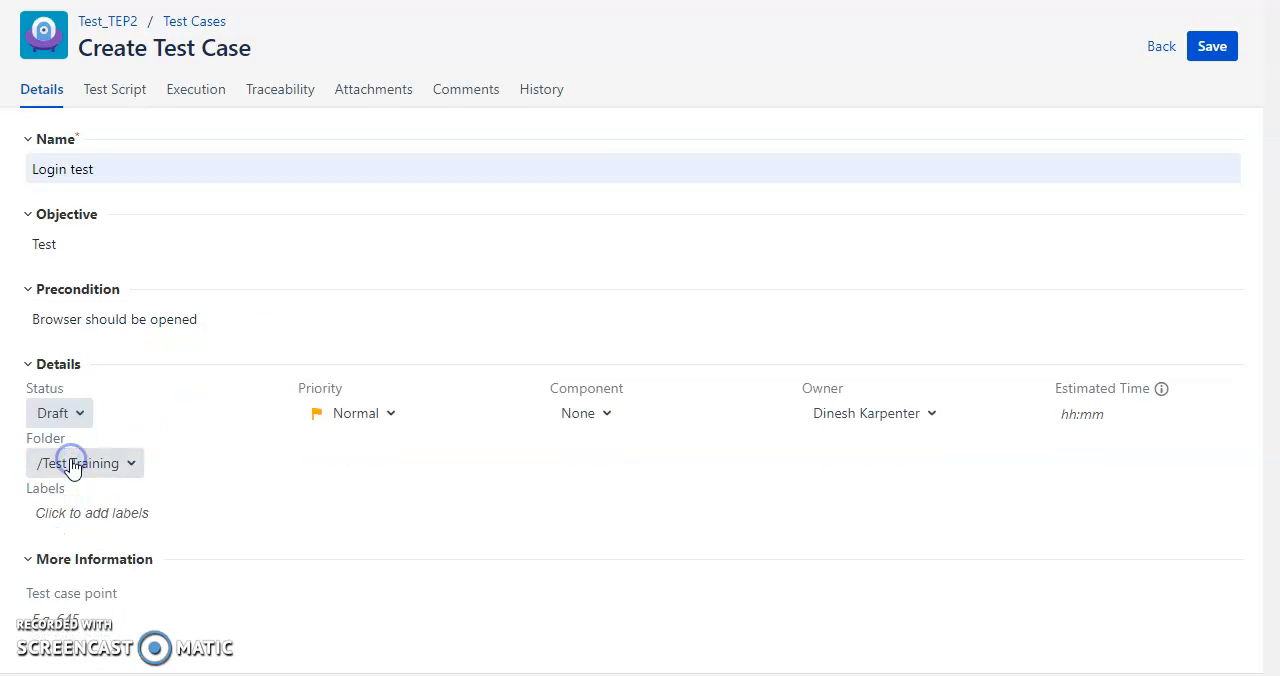
left_click(62, 414)
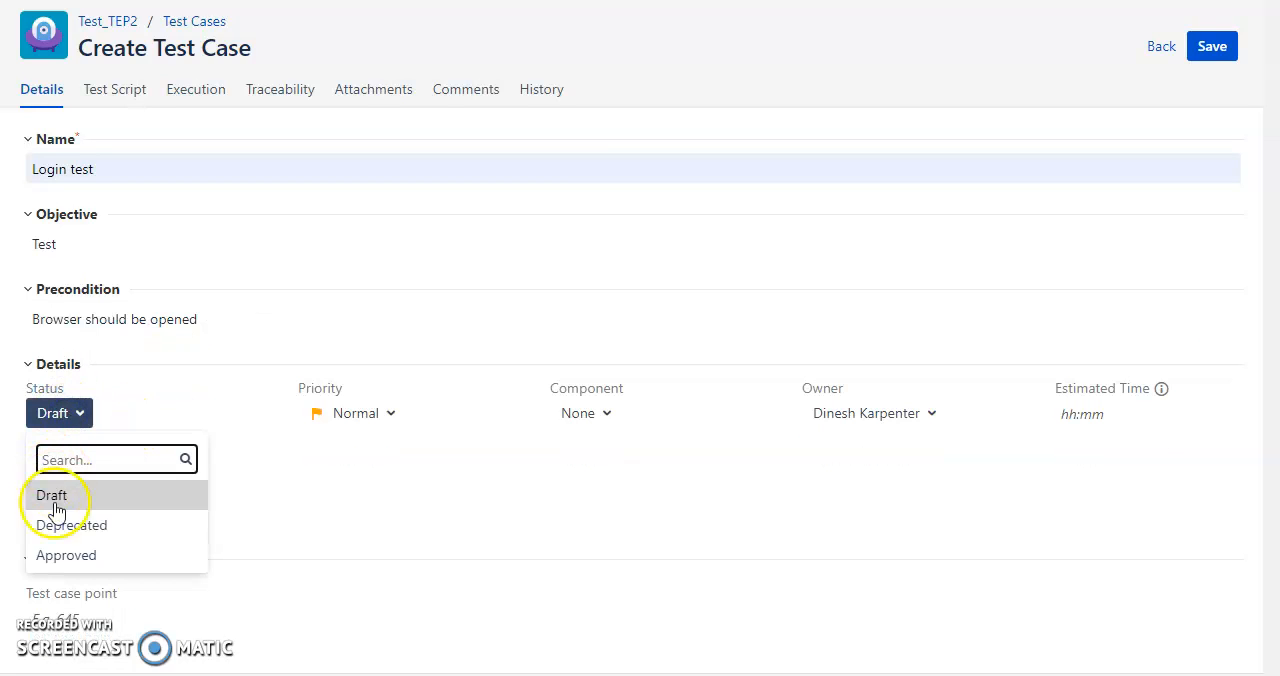
left_click(68, 556)
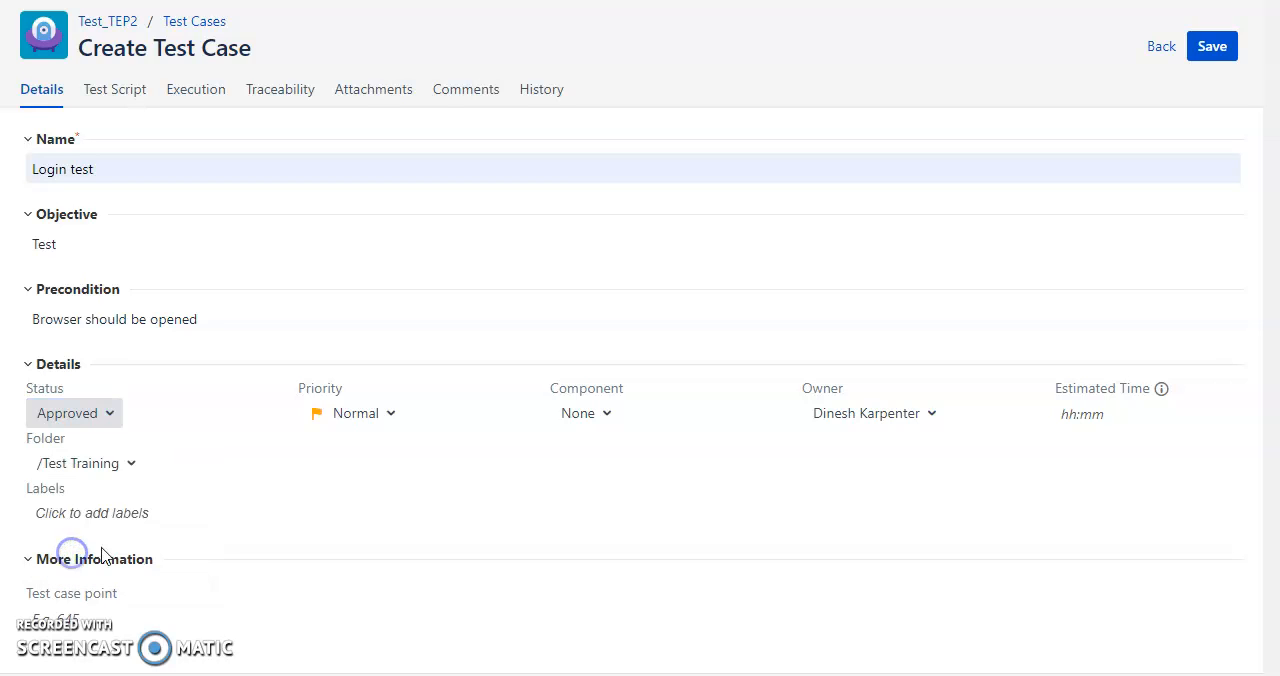
left_click(104, 416)
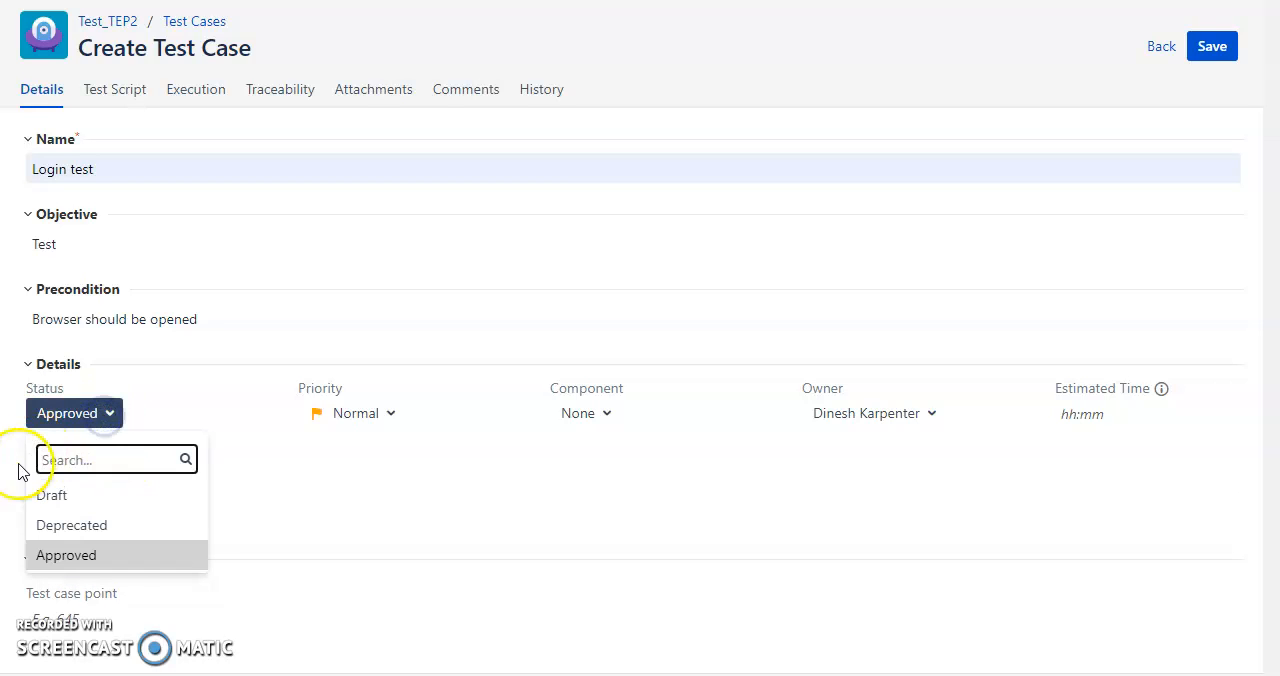
left_click(391, 502)
left_click(398, 416)
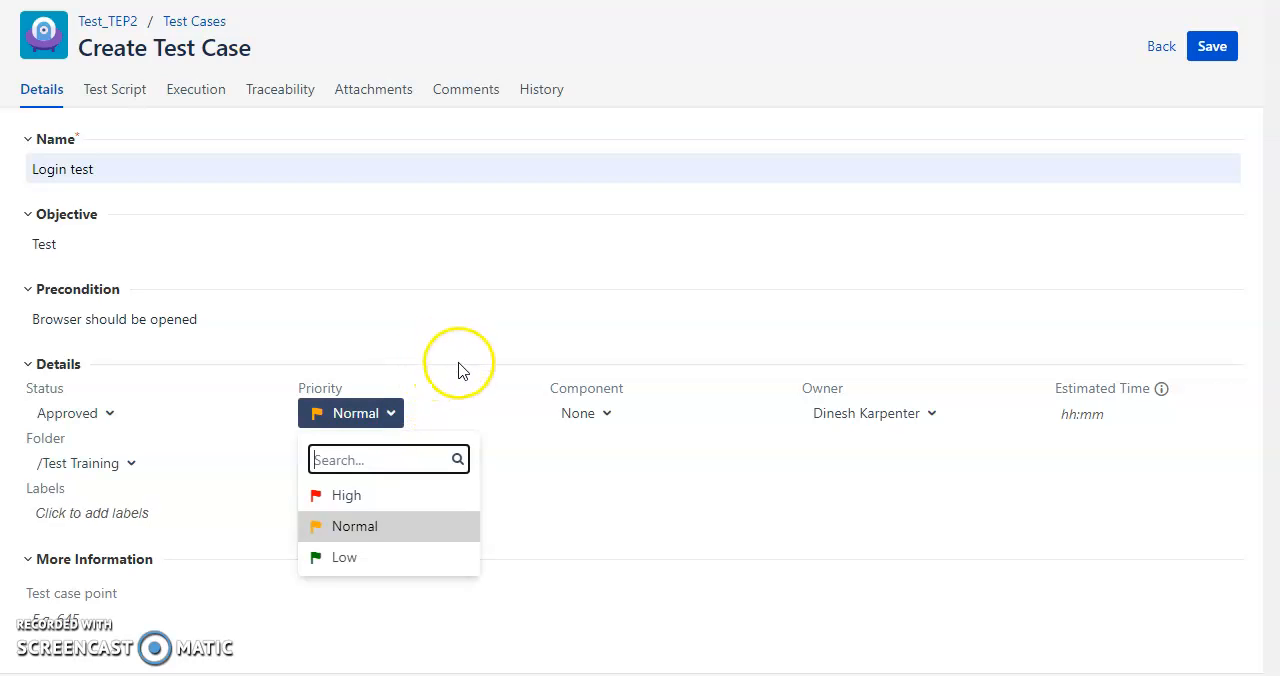
left_click(460, 372)
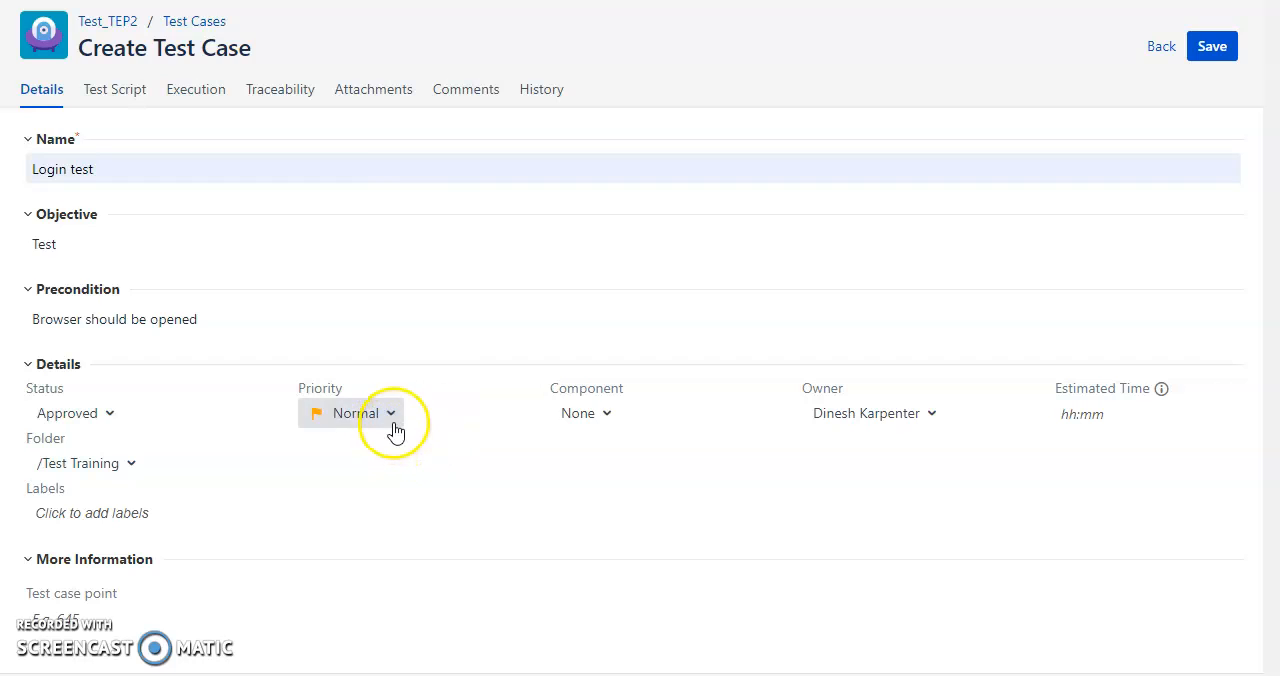
left_click(614, 416)
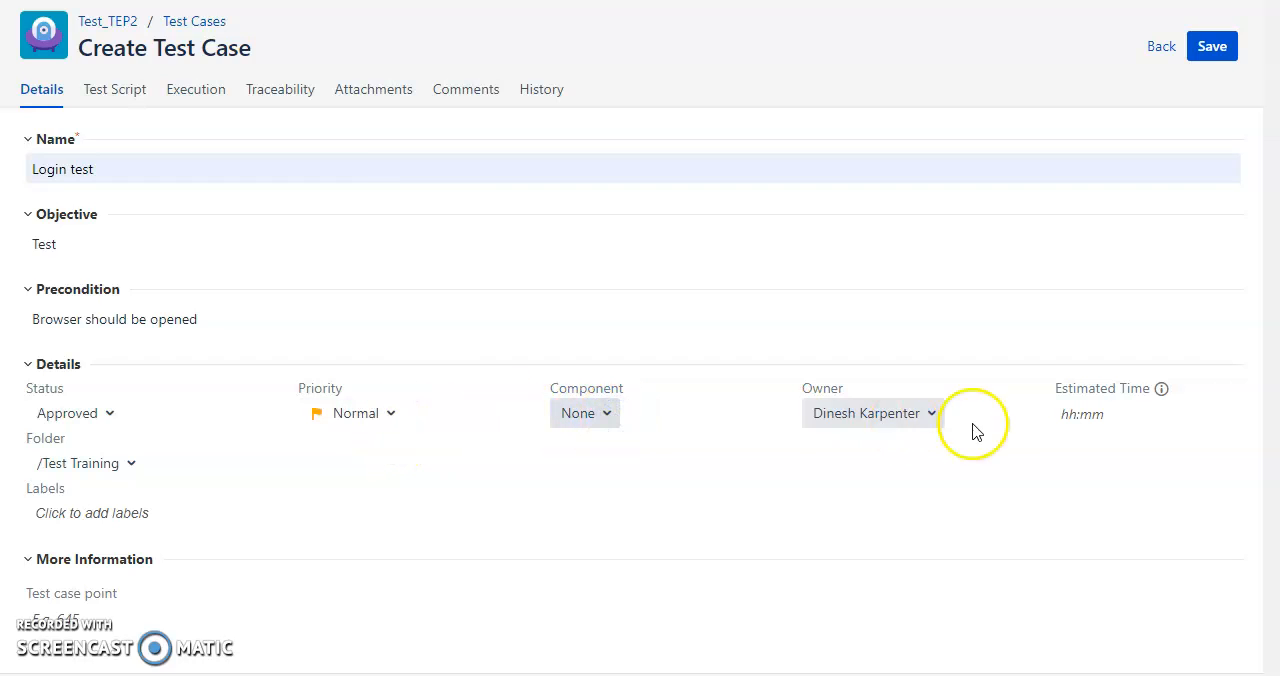
Set the test case's owner to Unassigned and save the new test case.
left_click(922, 420)
left_click(829, 528)
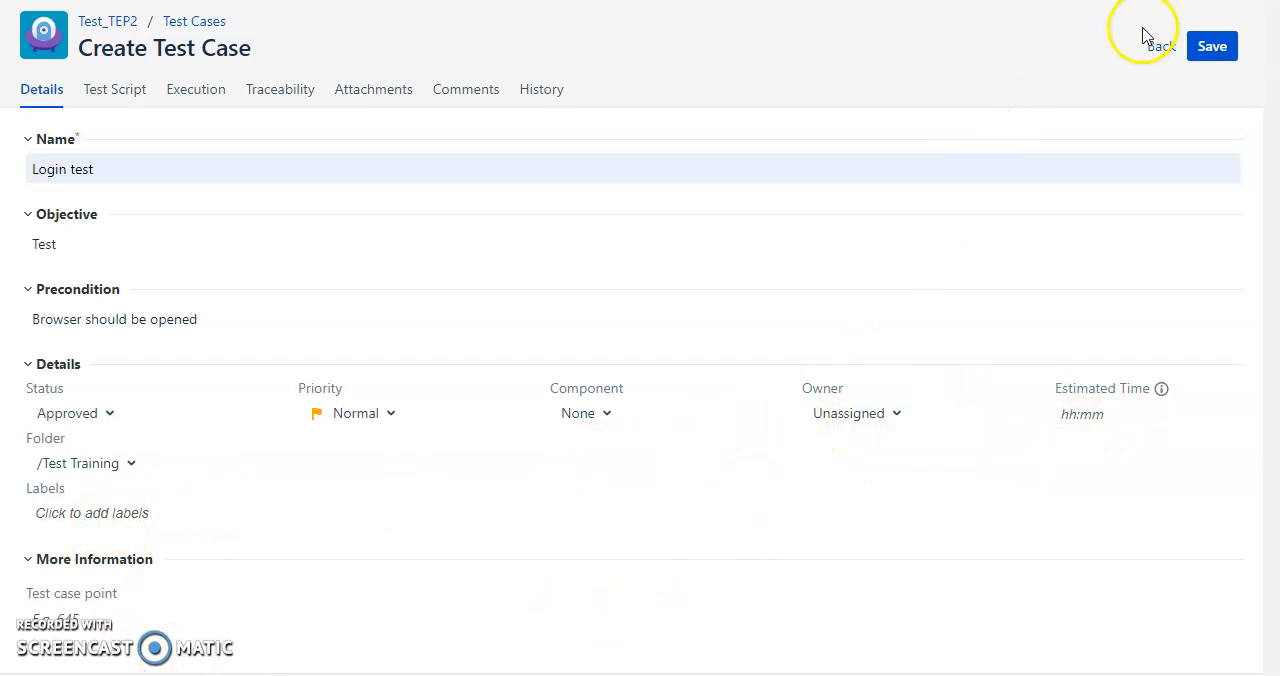
left_click(1220, 46)
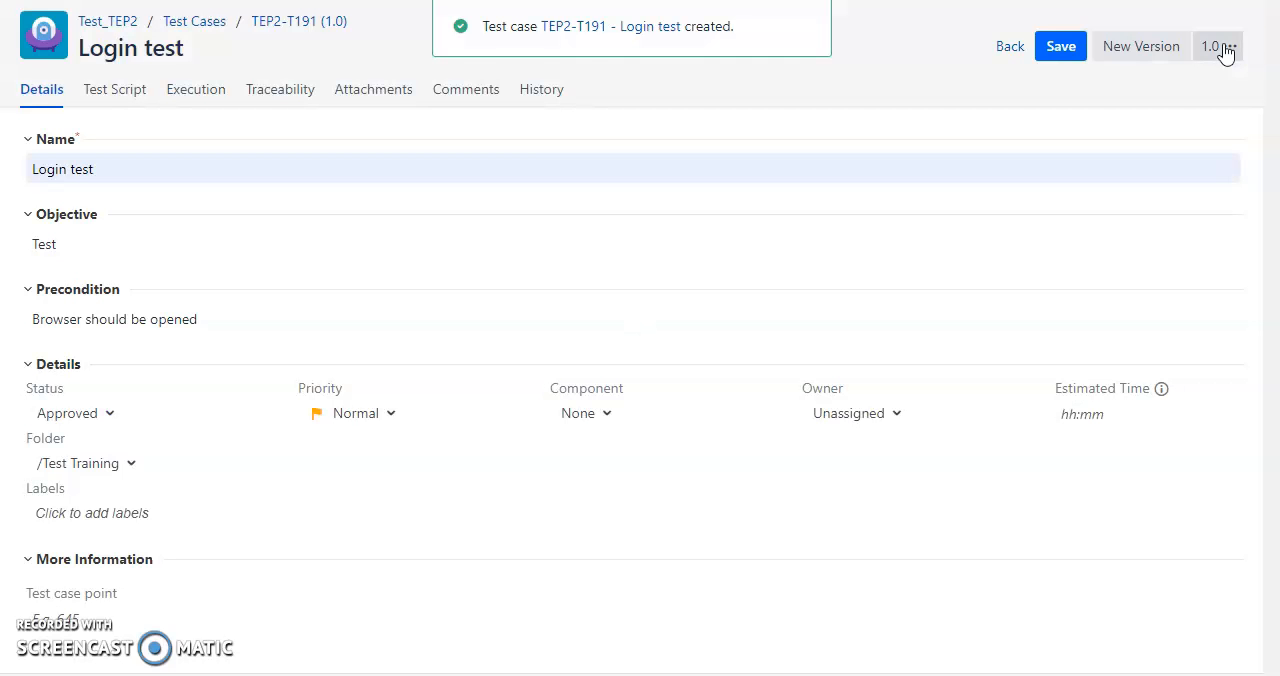
Write the first two test script steps: "Open the browser" and "Enter the URL".
left_click(96, 92)
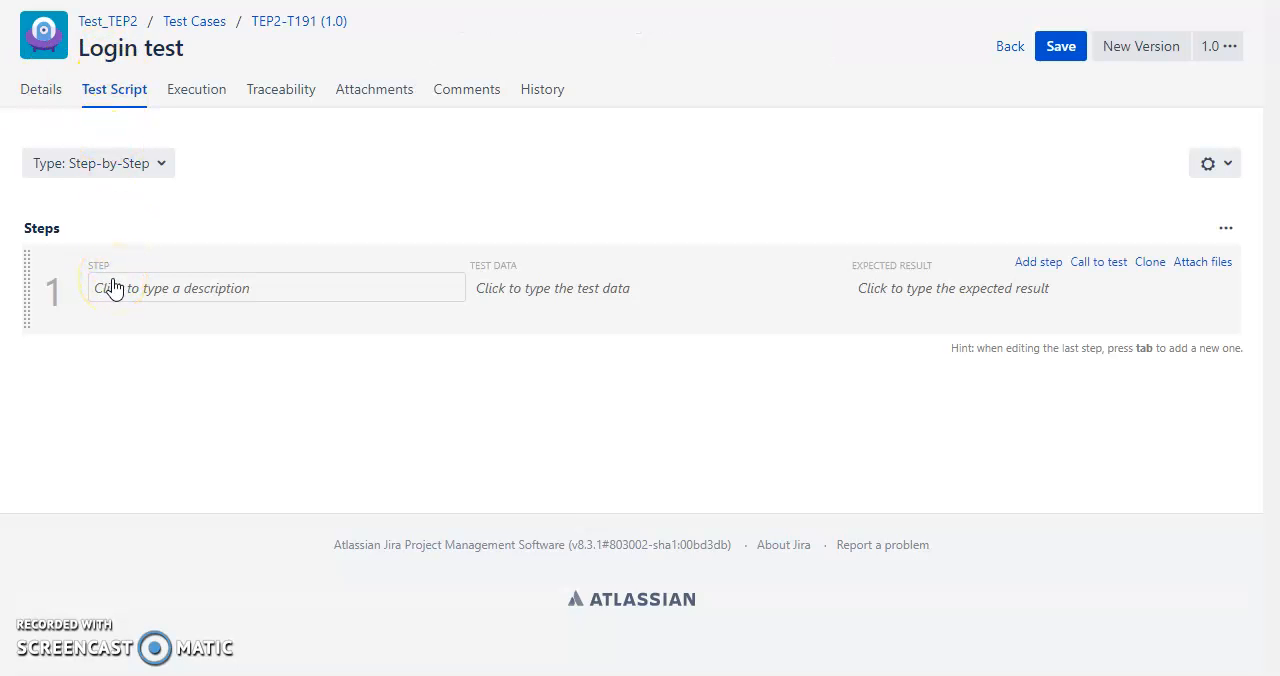
left_click(113, 288)
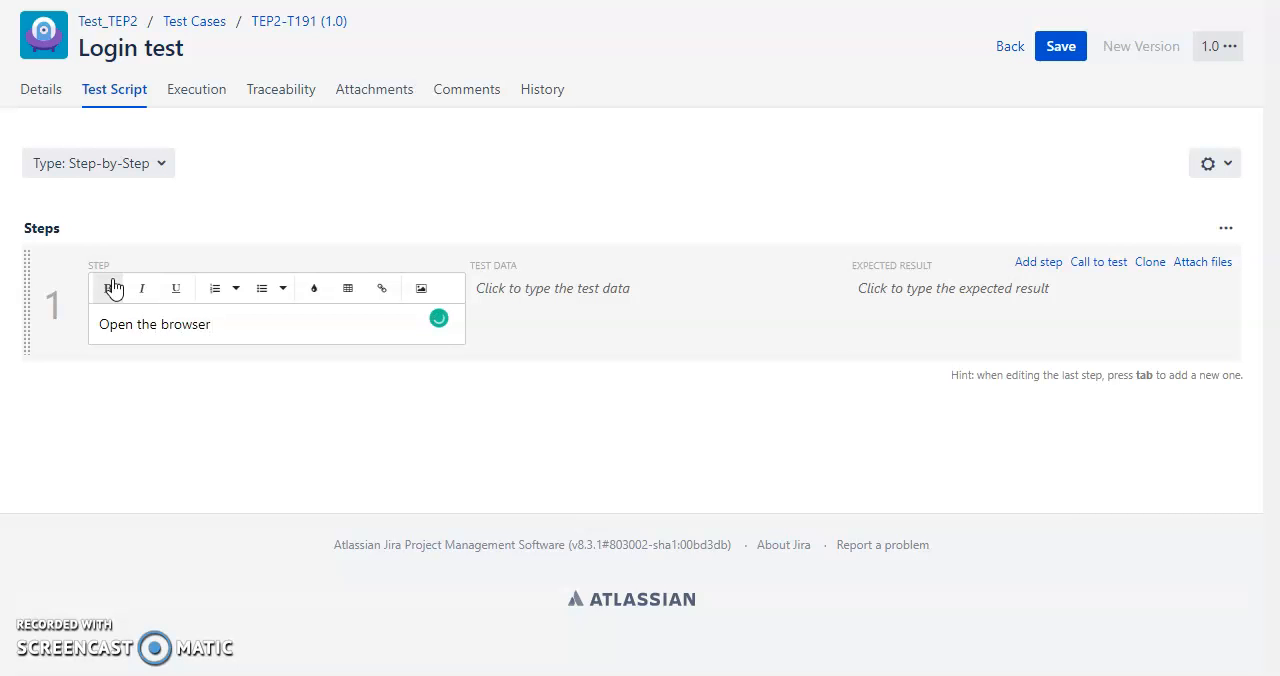
key("Tab")
key("Tab")
key("Tab")
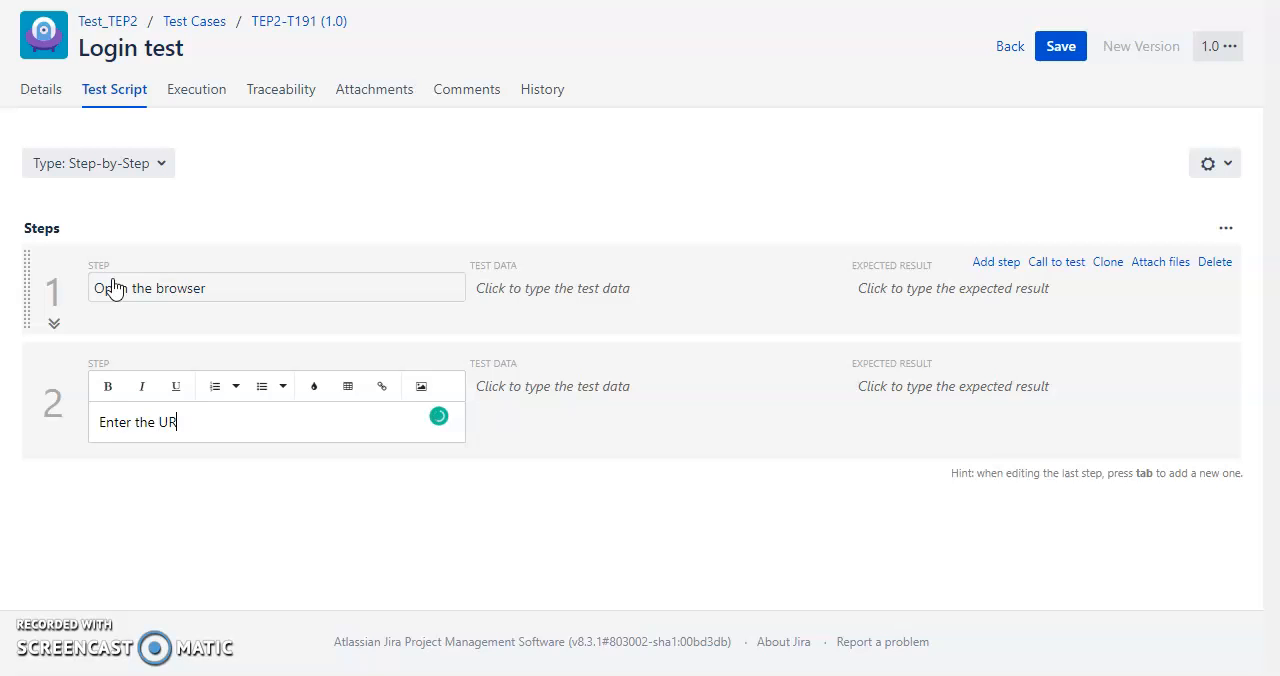
Enter a sample username and a sample password on separate lines as the test data of the "Enter the URL" step.
key("Tab")
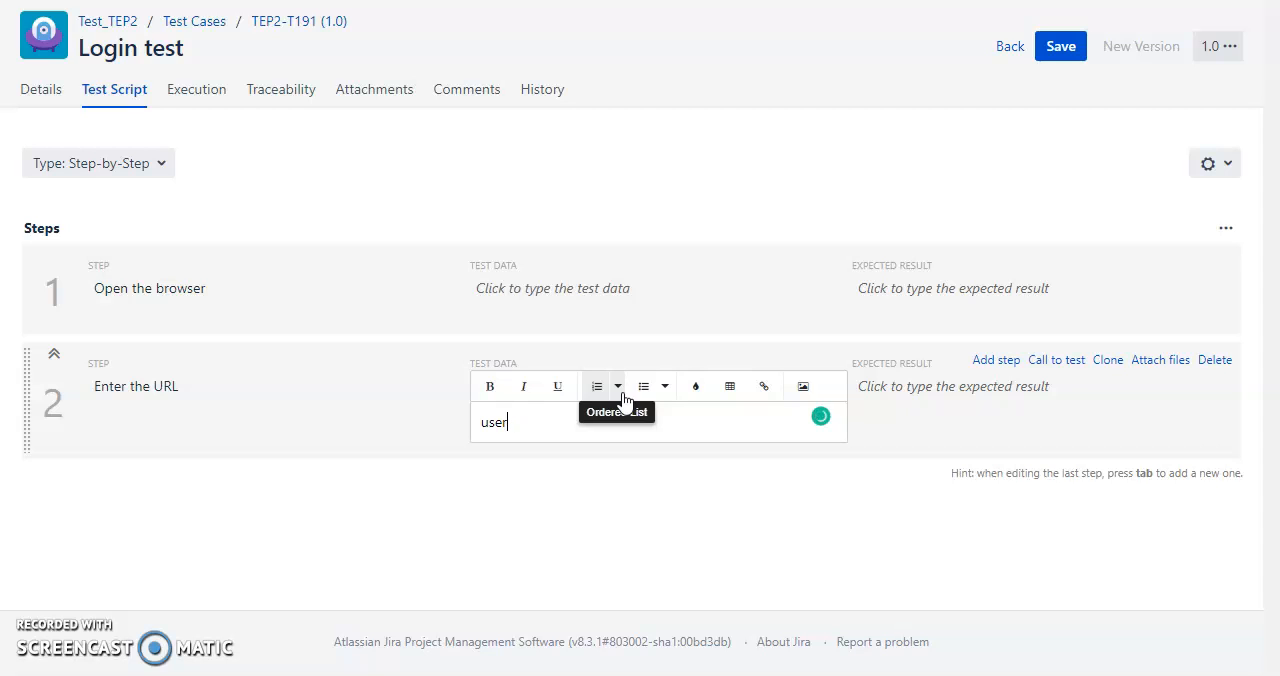
type("username1")
key("Return")
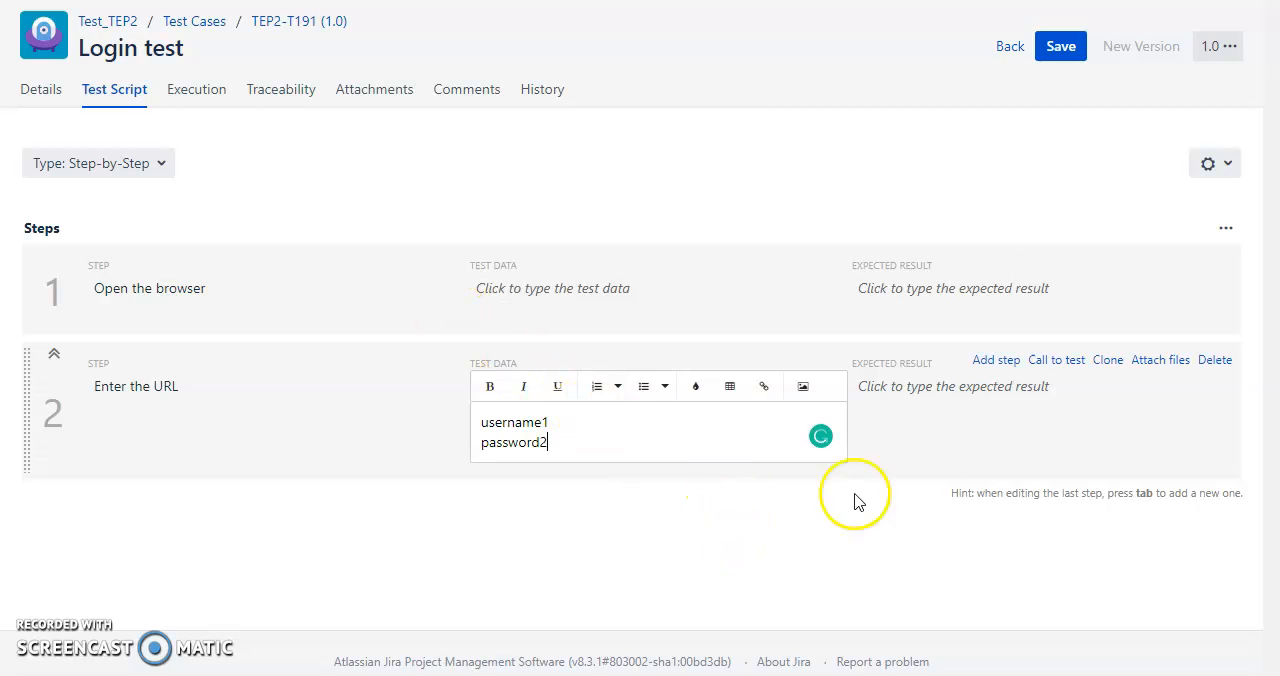
Set the first step's expected result to "URL should work properly" and save the test case.
left_click(916, 300)
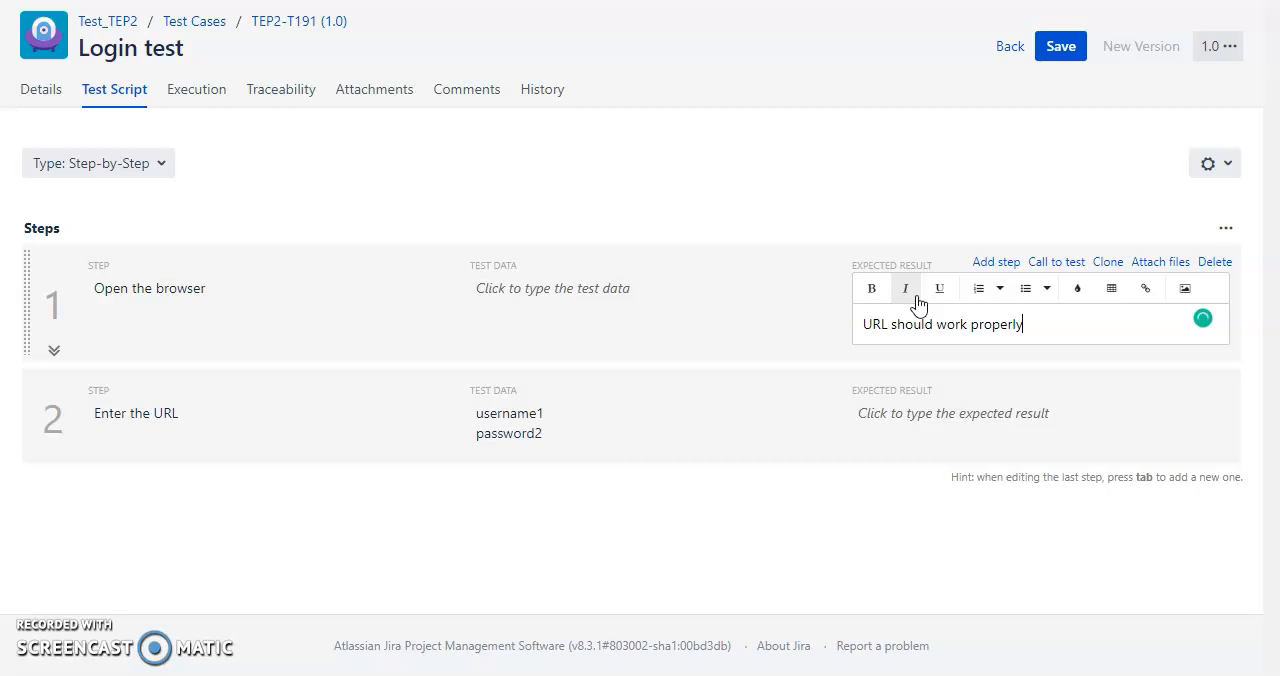
left_click(831, 508)
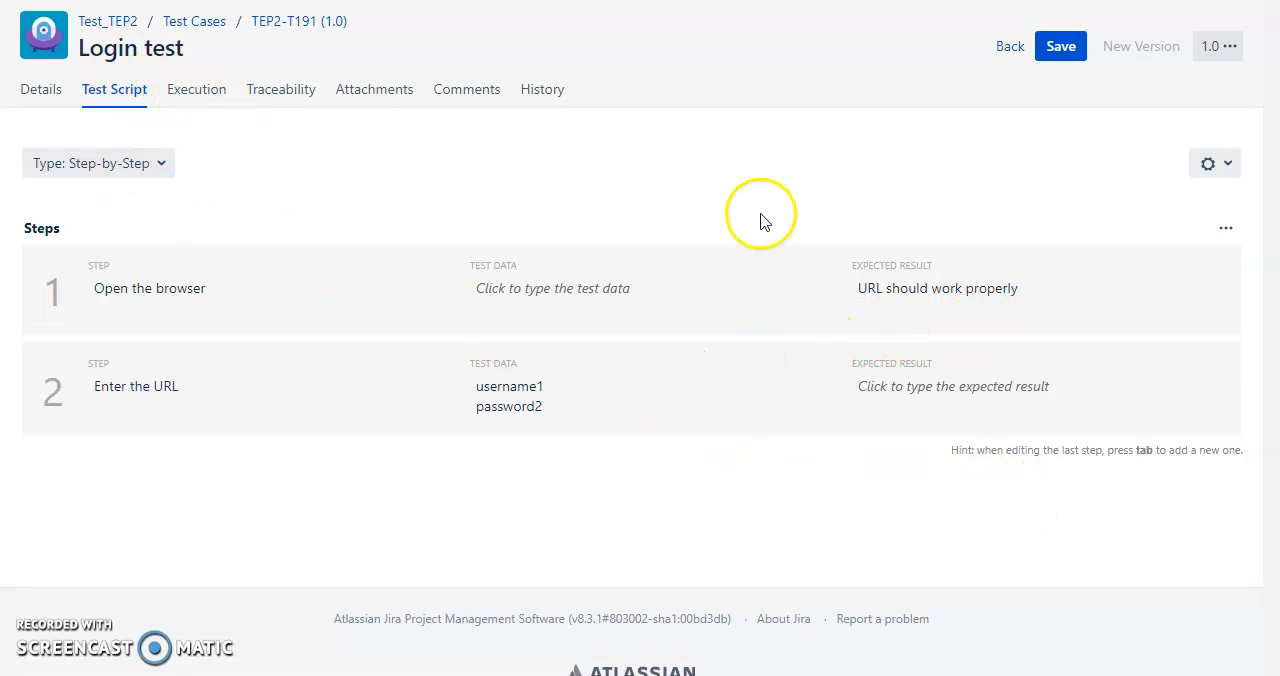
left_click(1060, 52)
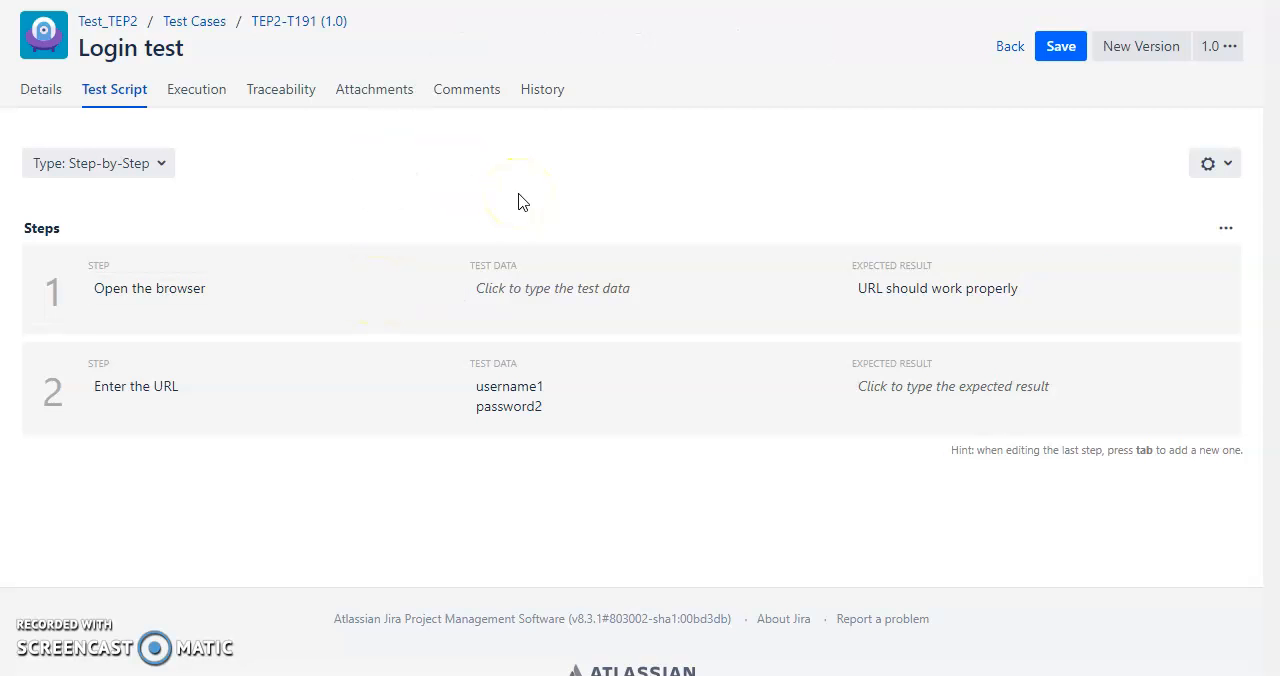
Examine the Login test's execution and traceability sections and the form for creating a linked issue.
left_click(191, 97)
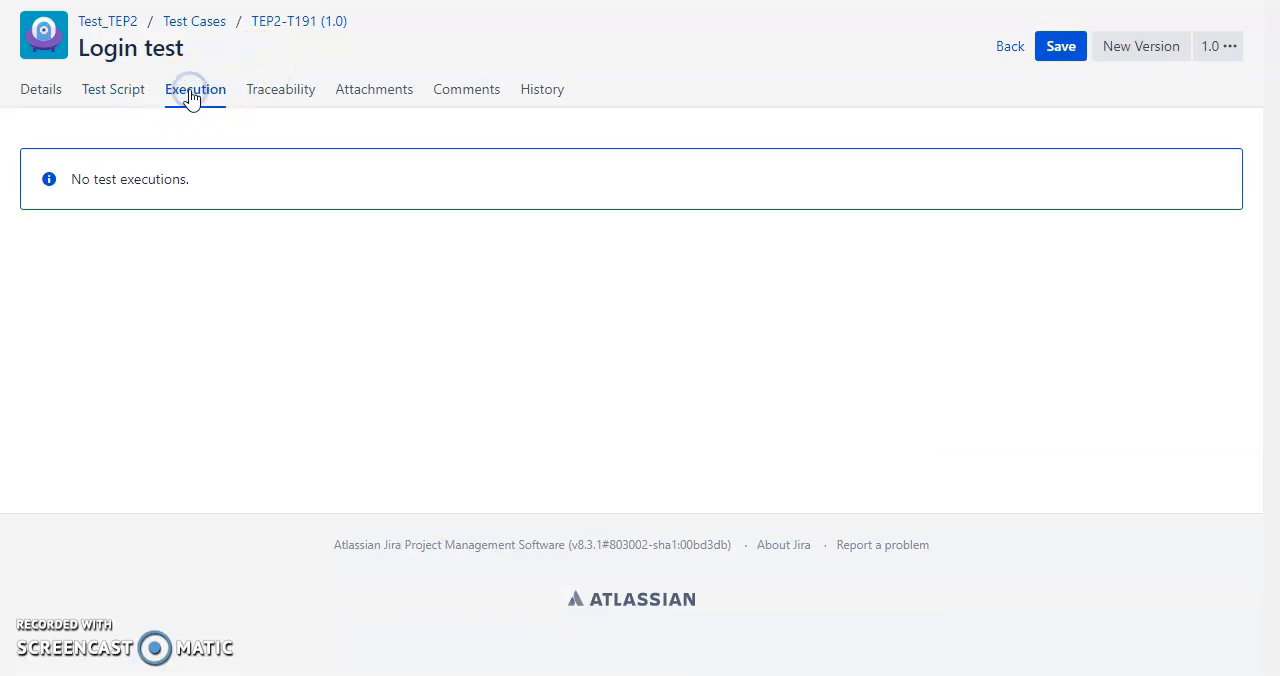
left_click(272, 100)
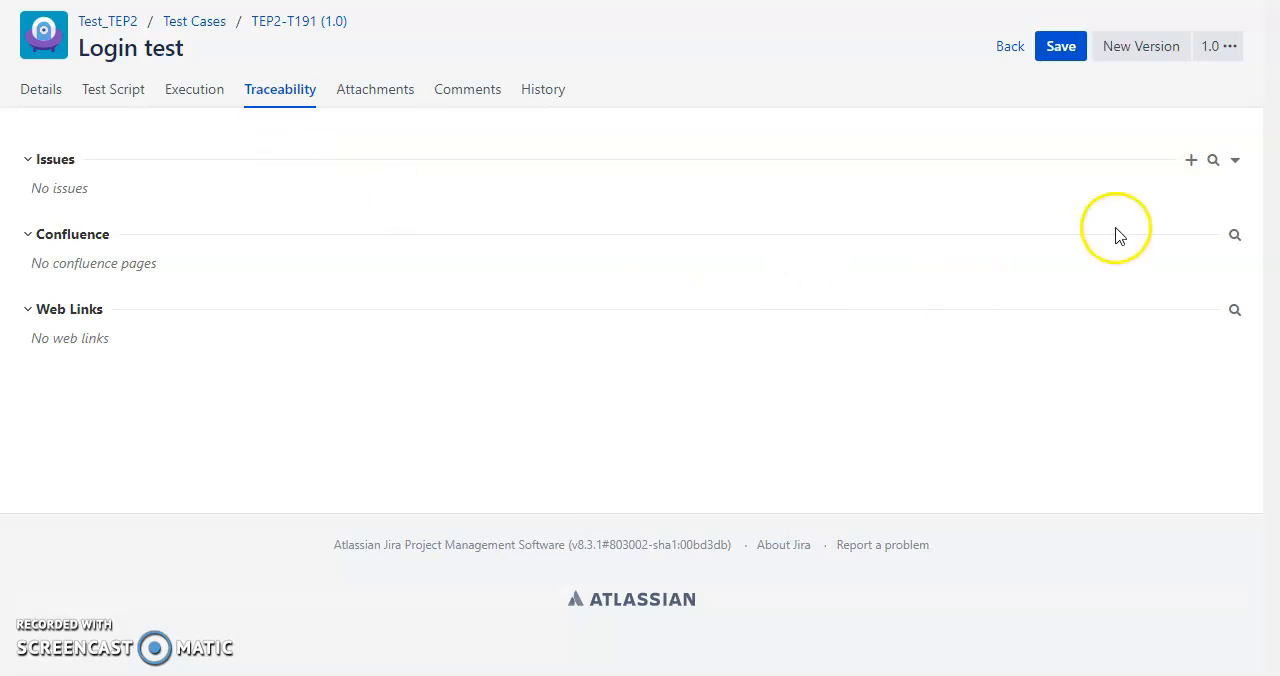
left_click(1191, 162)
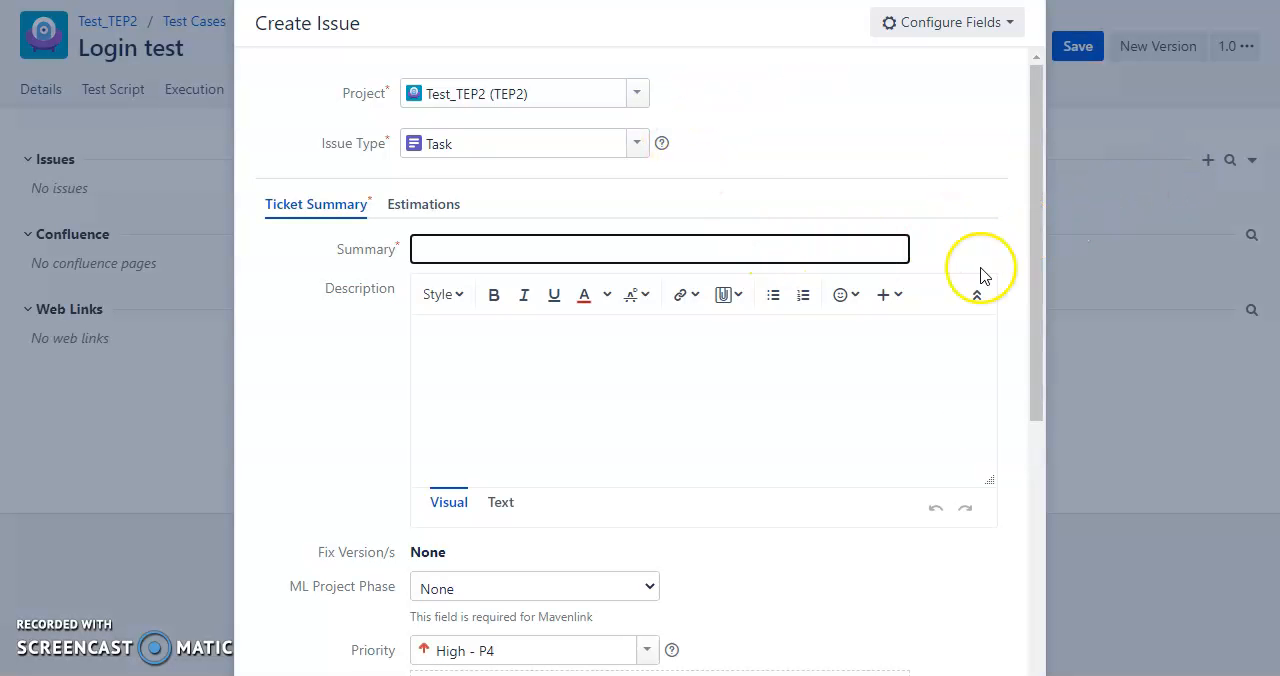
key("Escape")
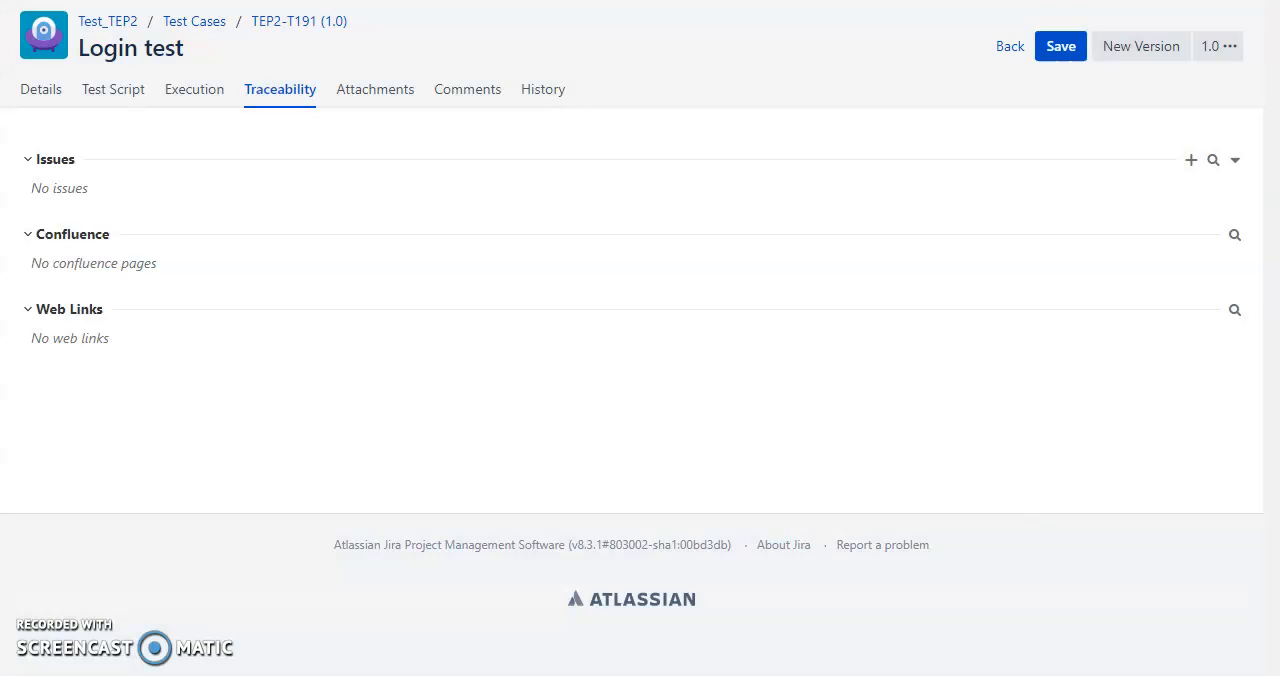
Create a Task issue linked to the Login test, with the summary "Test Case Review" and the description "tse".
left_click(1192, 162)
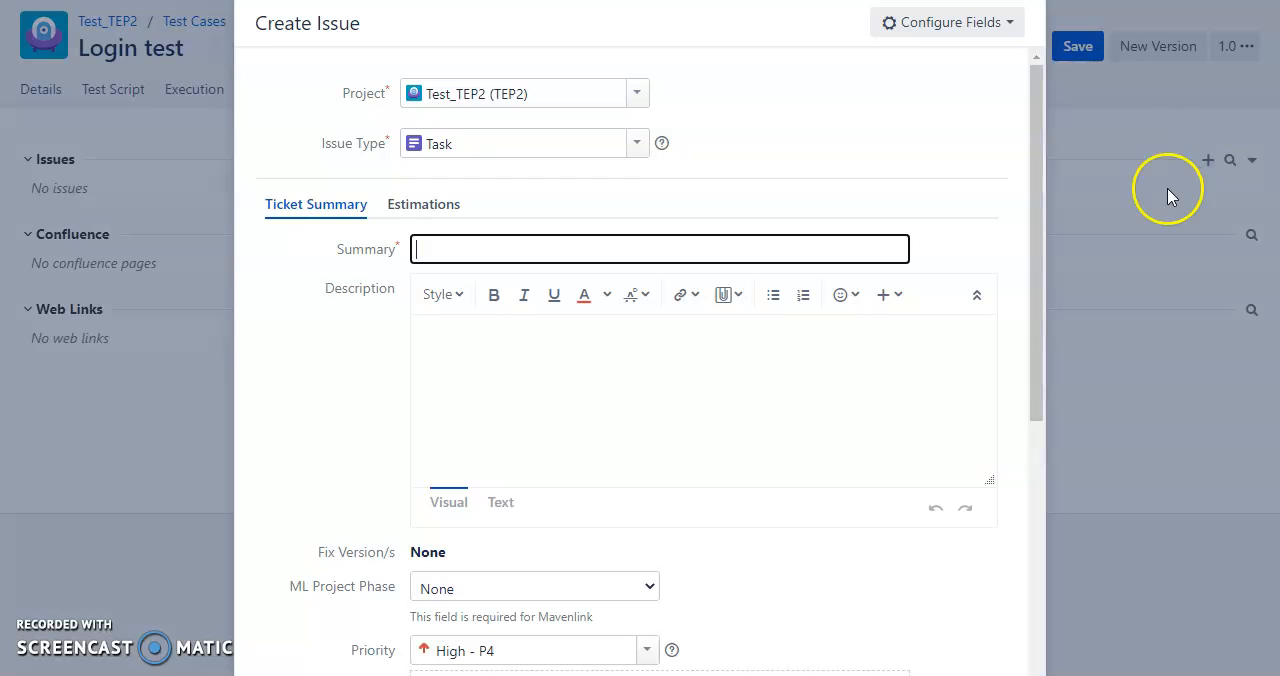
scroll(829, 585, "down", 7)
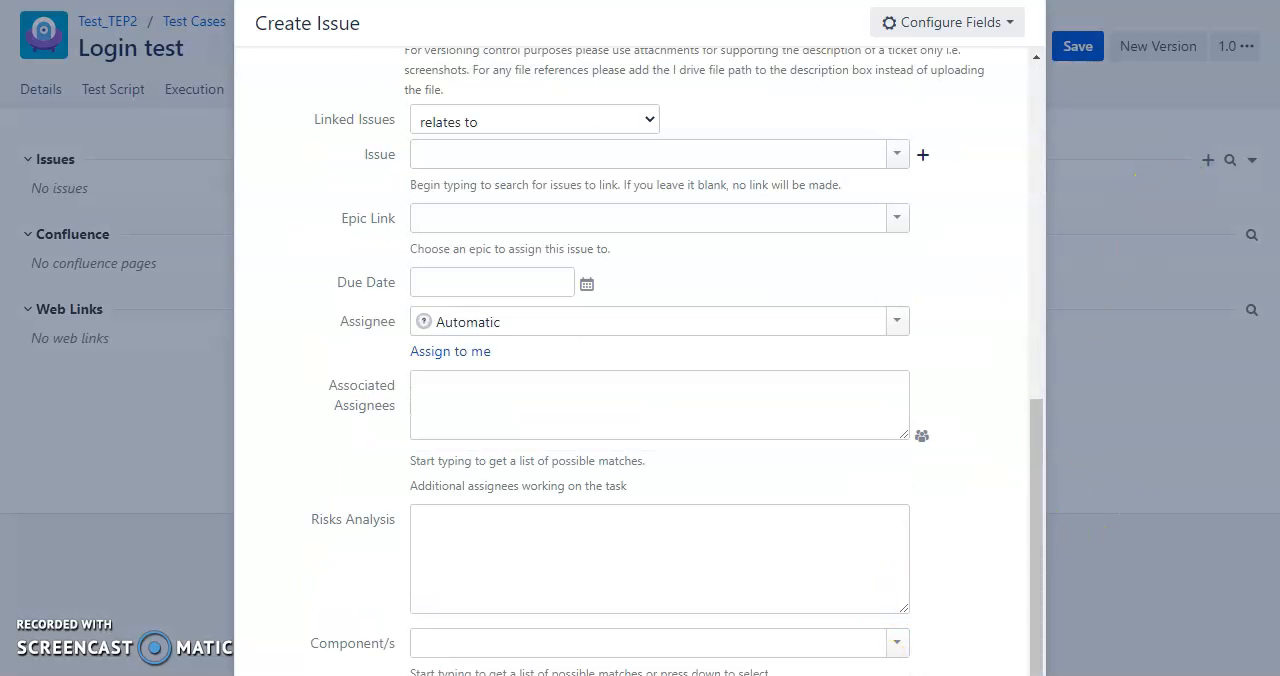
scroll(857, 545, "up", 10)
type("Te")
key("Down")
key("Return")
left_click(551, 343)
type("tse")
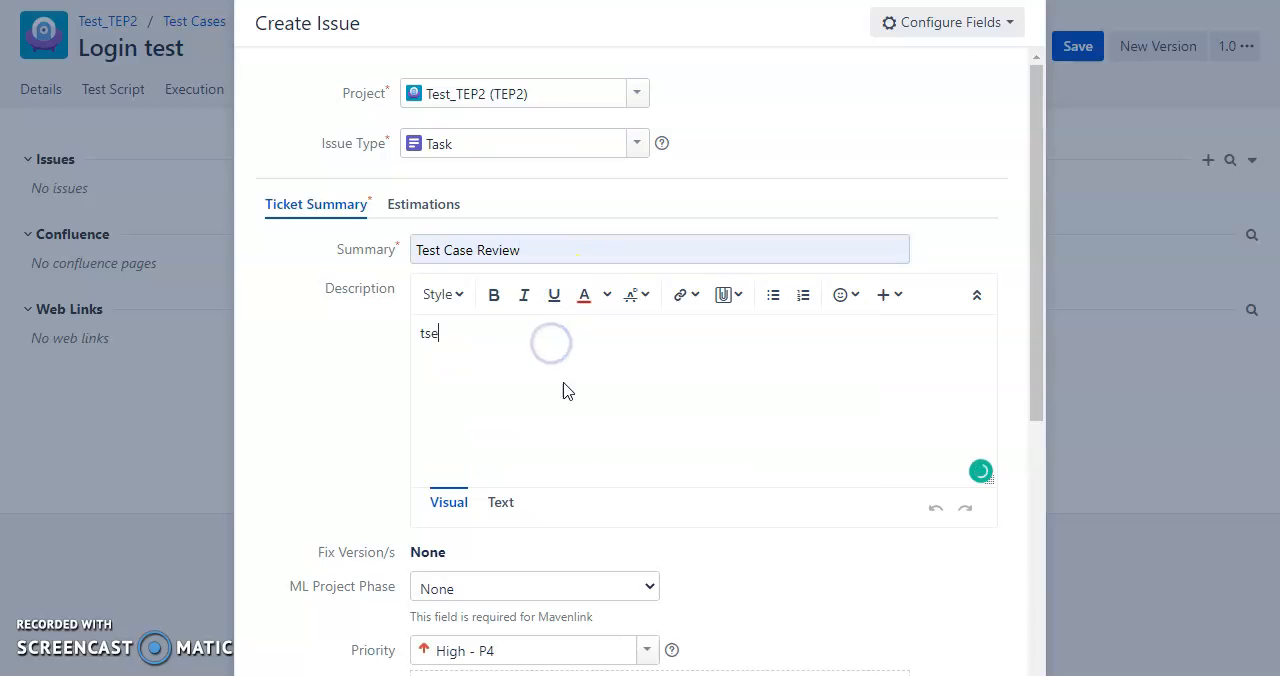
scroll(563, 390, "down", 10)
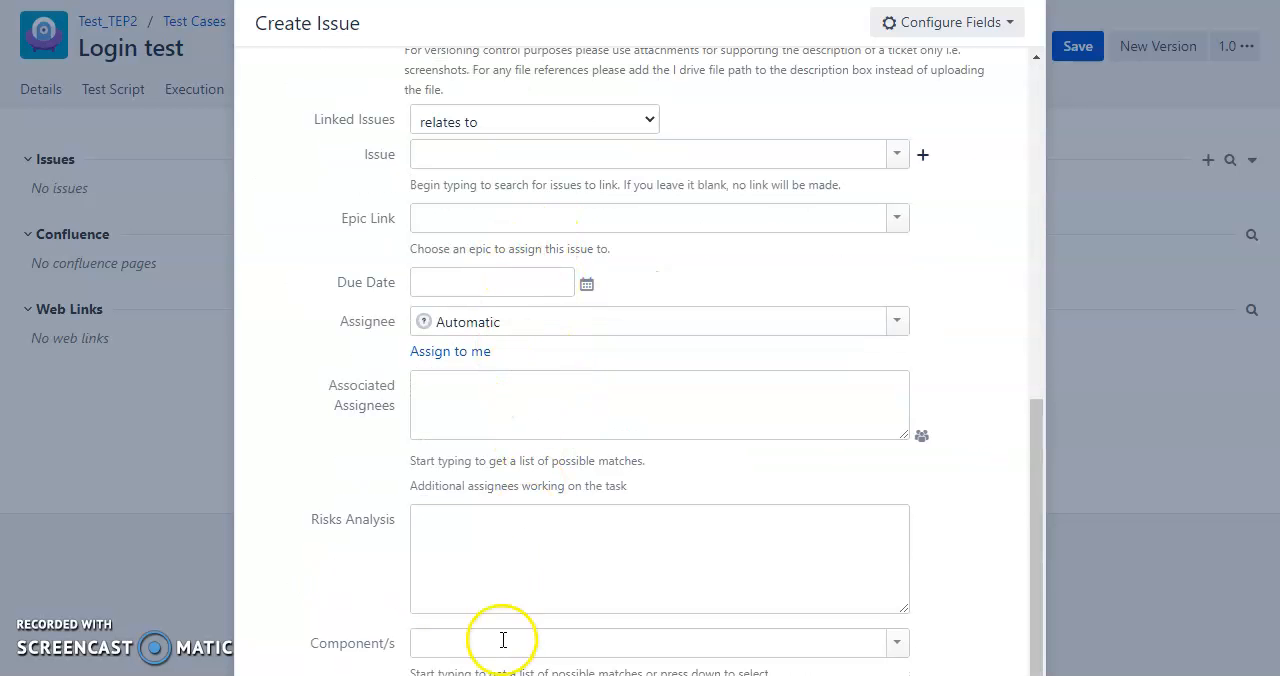
left_click(940, 675)
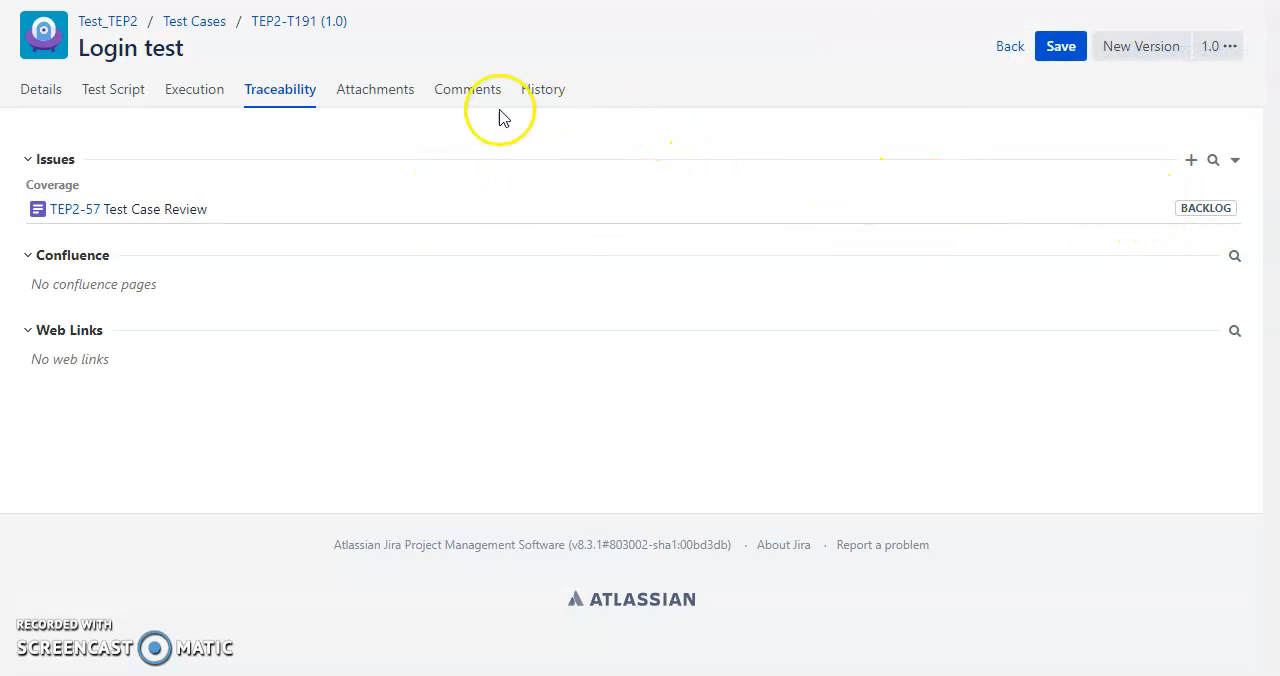
Look over the test case's attachments, comments and history, and return to its traceability.
left_click(392, 92)
left_click(455, 92)
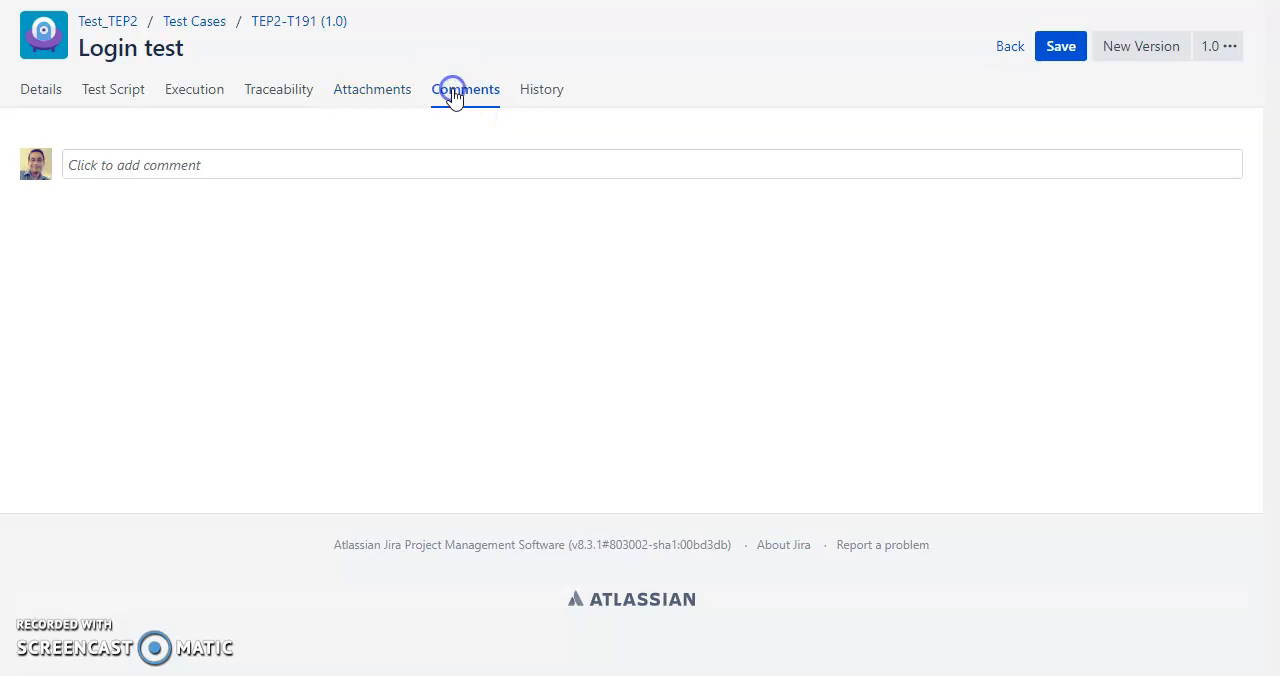
left_click(548, 98)
left_click(256, 91)
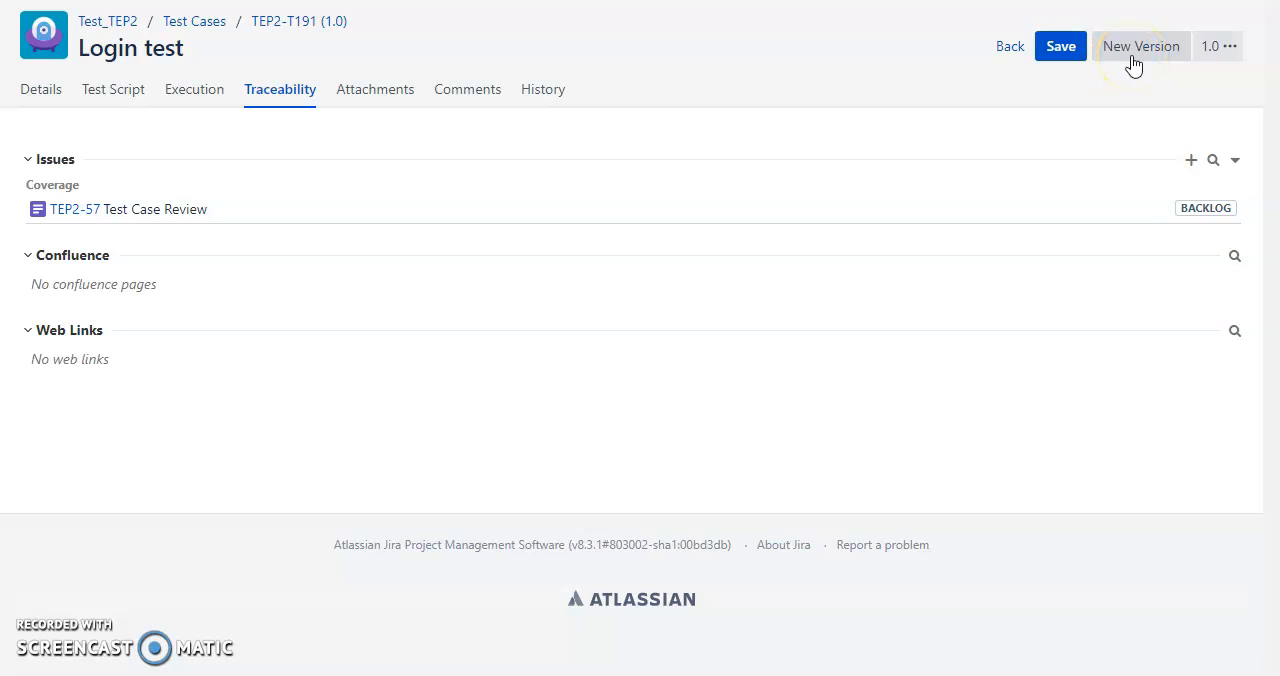
Save the Login test case and create a new version of it.
left_click(1064, 55)
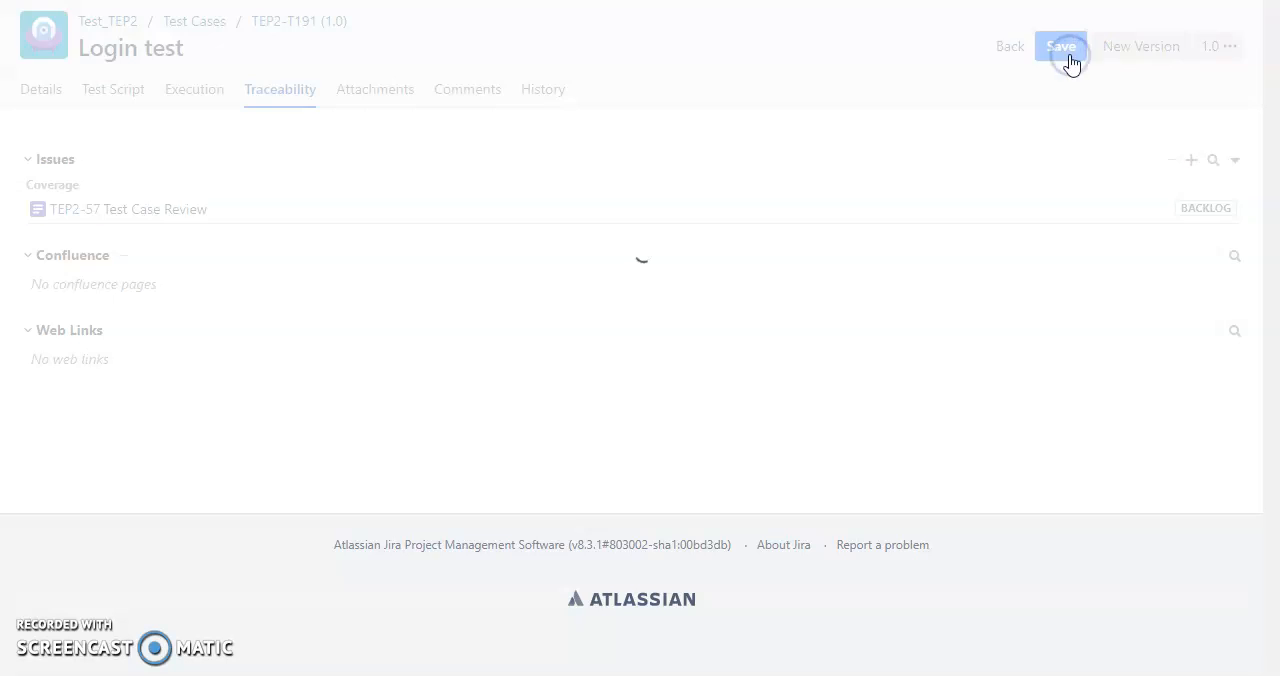
left_click(1124, 62)
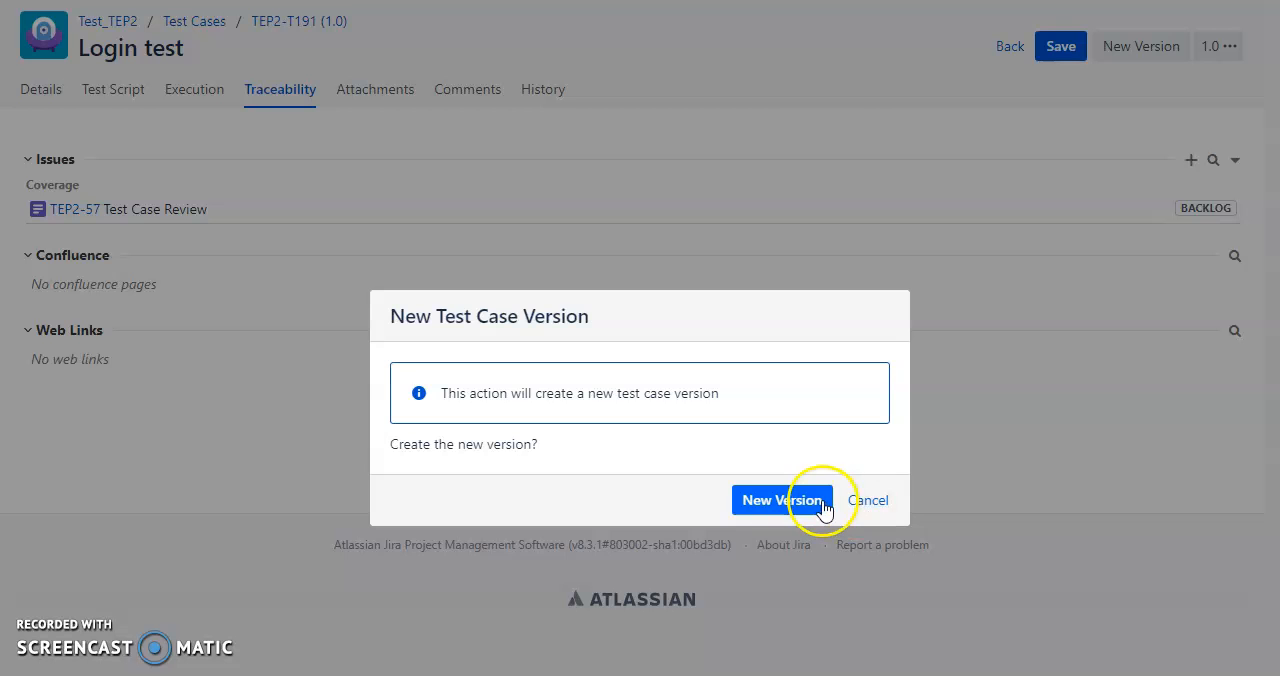
left_click(818, 505)
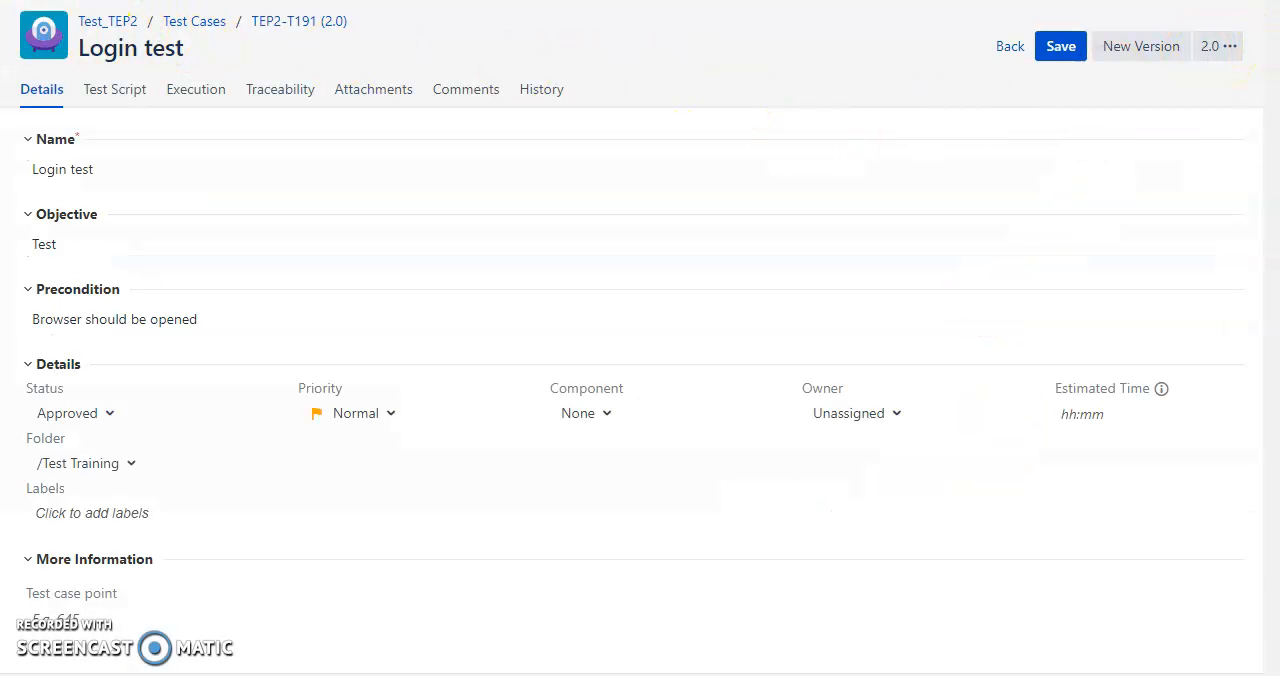
Start a new test cycle in the project, named "Test cycle 1" with the description "RESR".
left_click(194, 21)
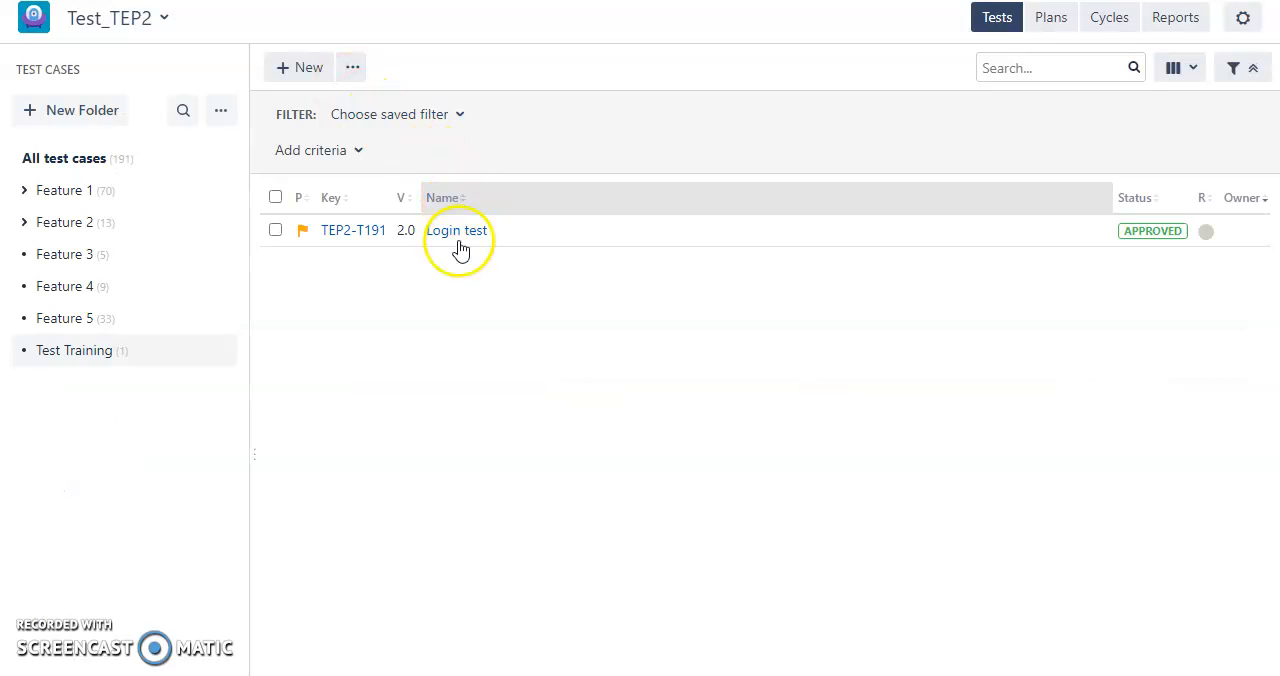
left_click(1108, 22)
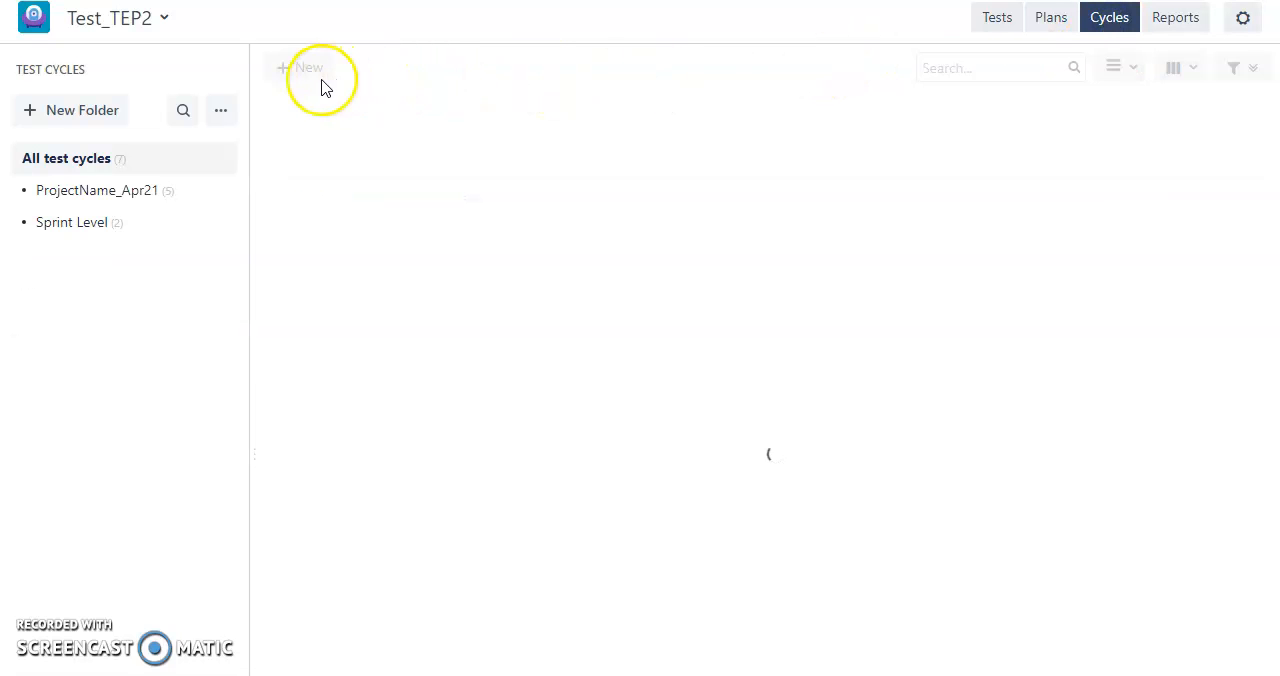
left_click(306, 78)
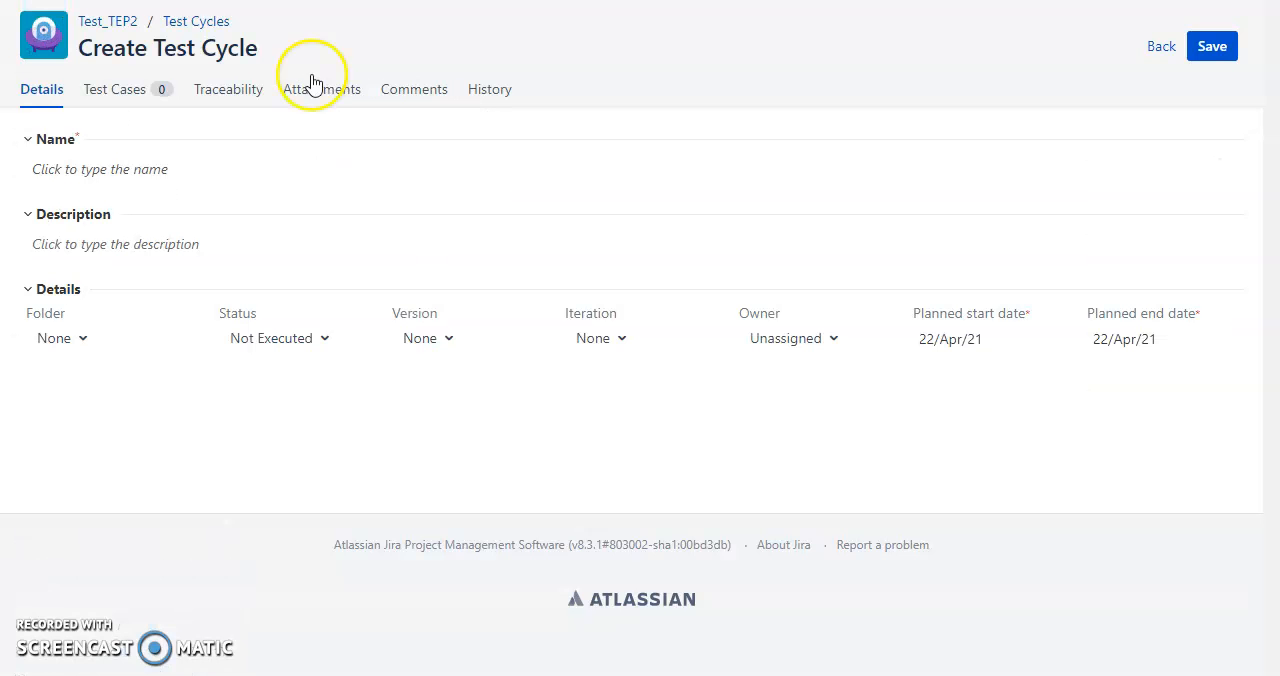
left_click(155, 170)
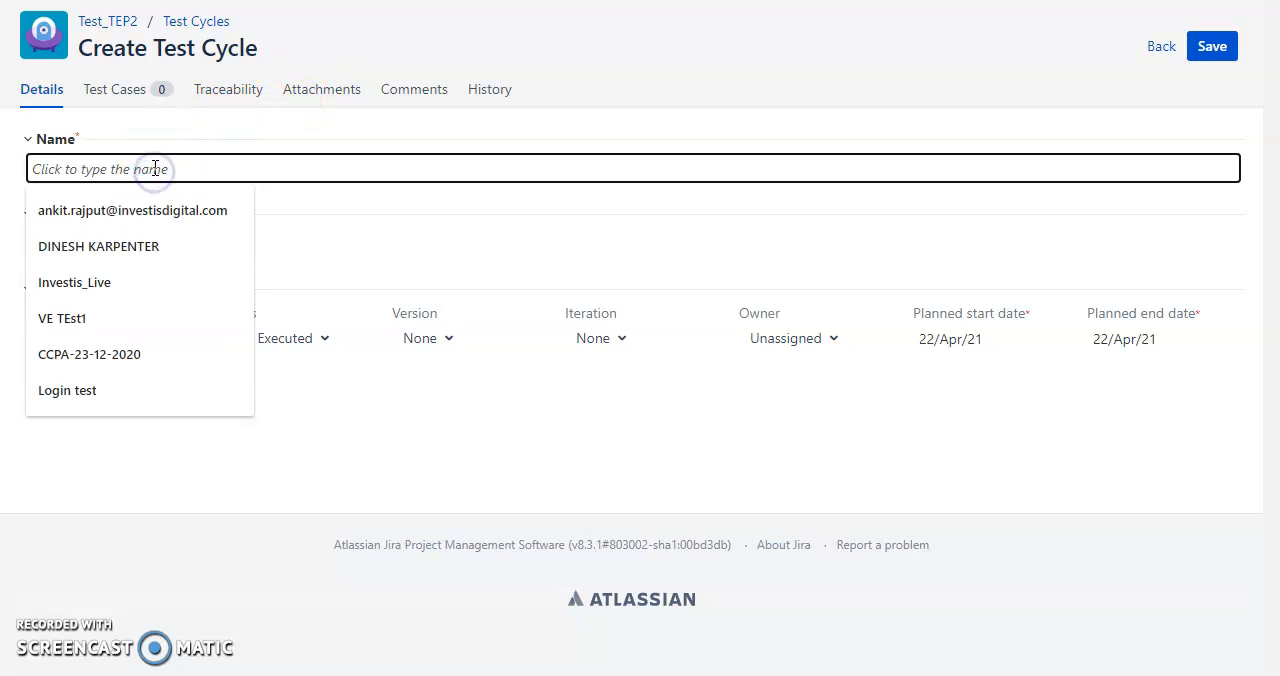
type("Test cycle 1")
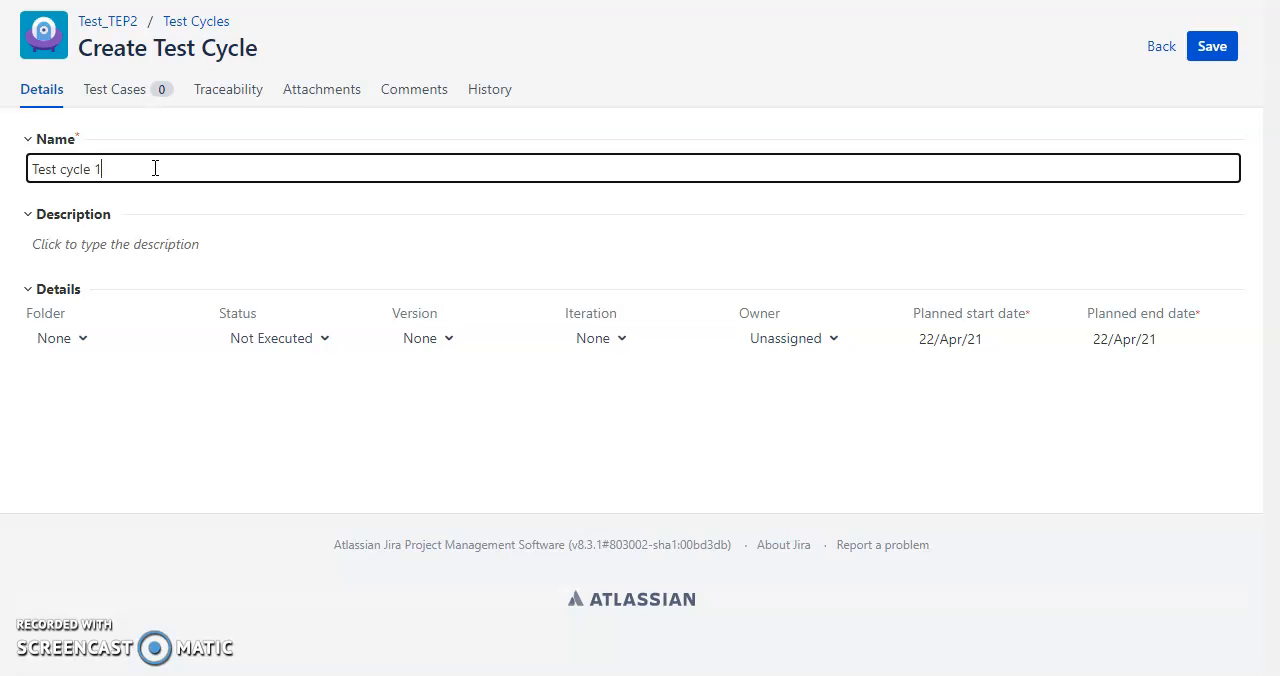
left_click(127, 247)
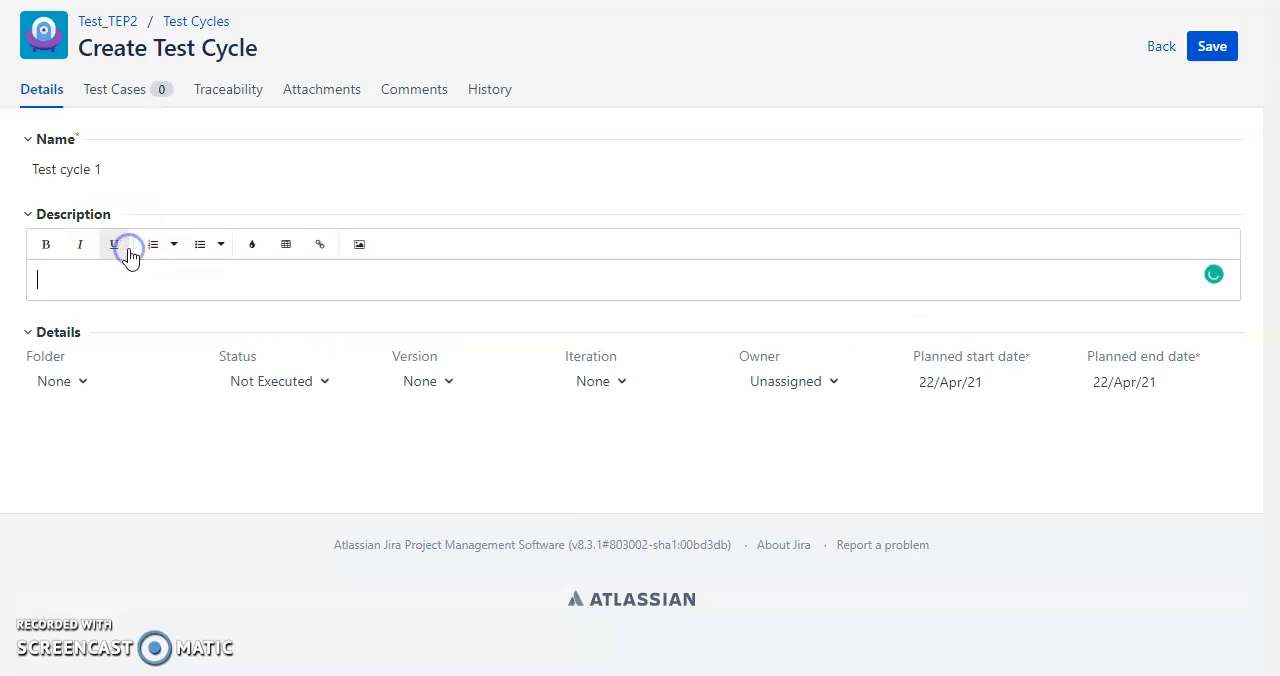
left_click(86, 392)
Set the test cycle's folder to /Sprint Level and its status to Done, leaving the version as None.
left_click(86, 343)
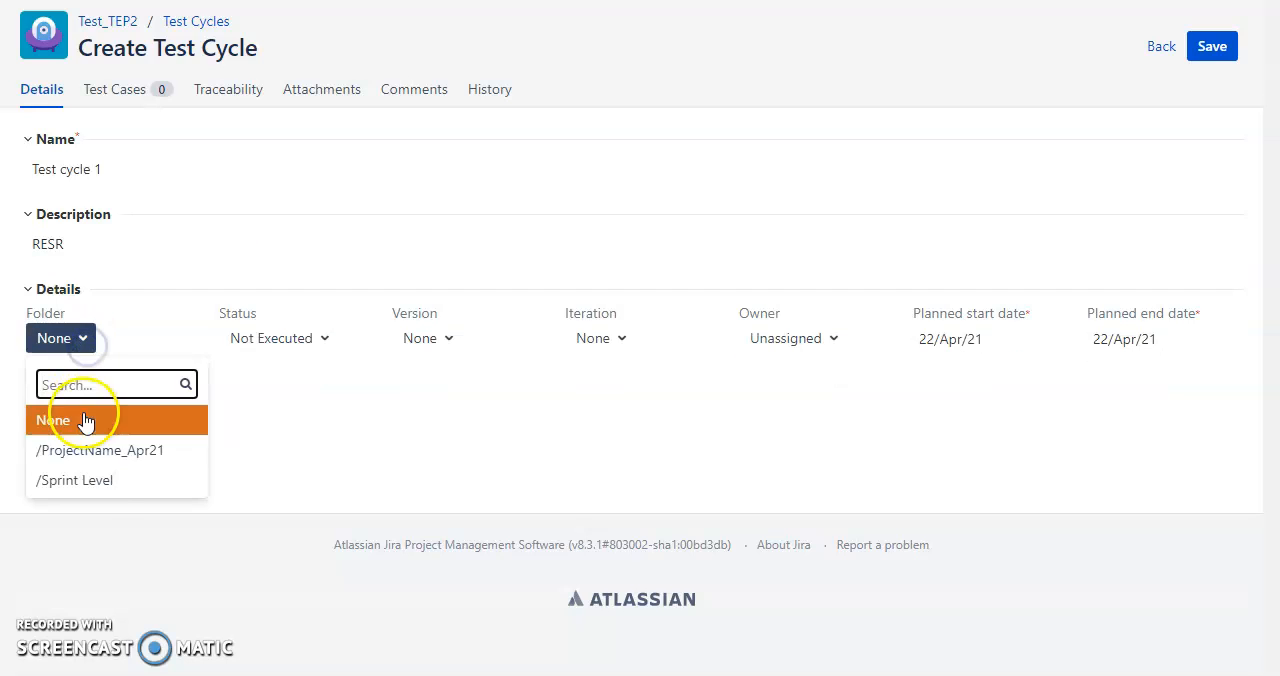
left_click(93, 485)
left_click(280, 336)
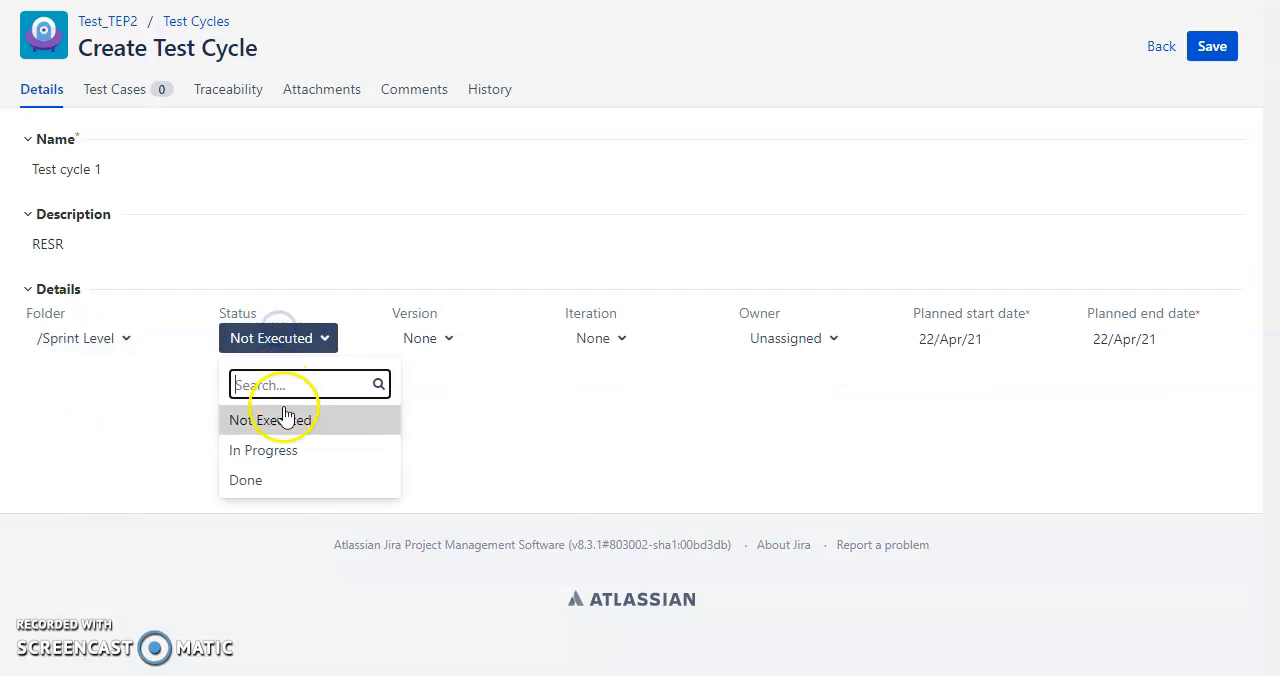
left_click(294, 478)
left_click(440, 350)
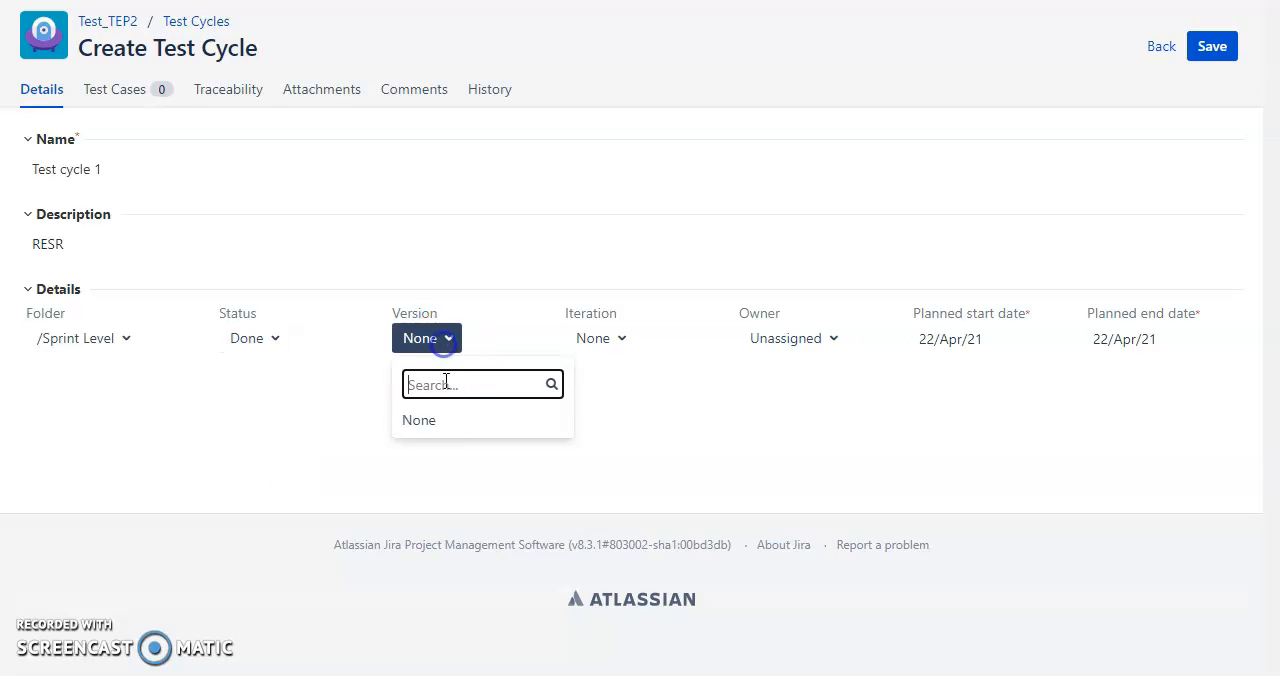
left_click(611, 423)
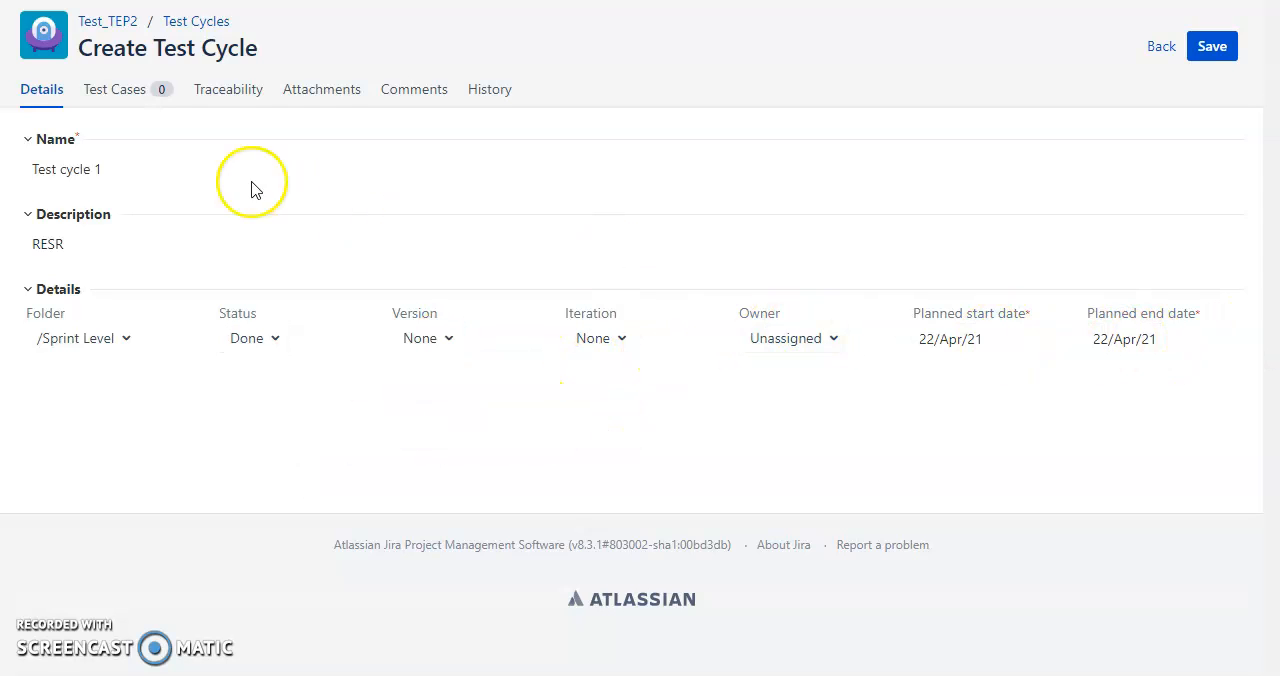
Add the existing Login test case from the Test Training folder to the test cycle.
left_click(108, 100)
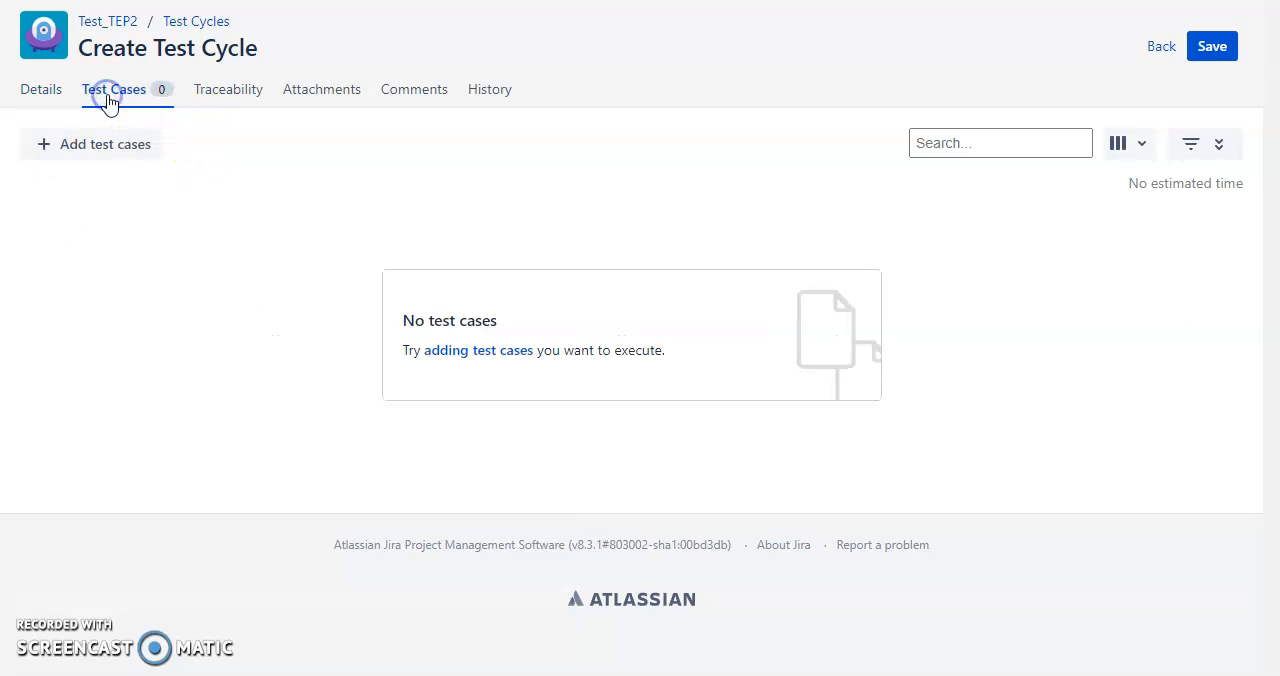
left_click(122, 147)
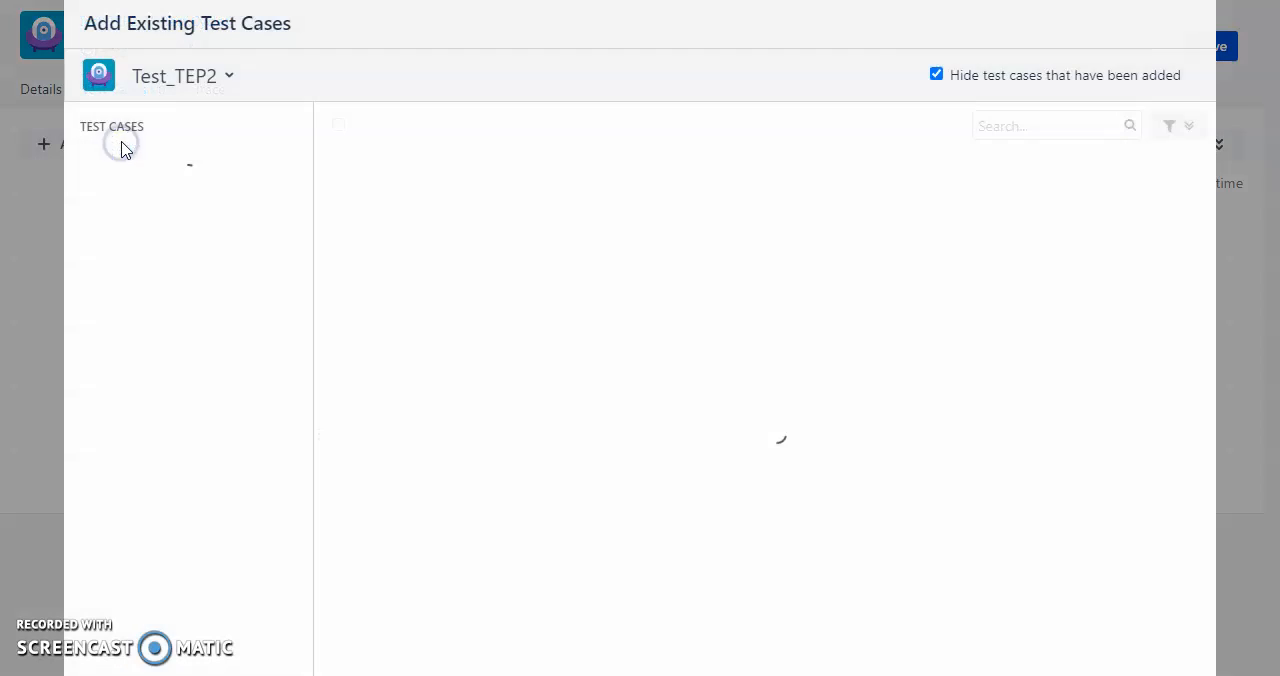
left_click(166, 396)
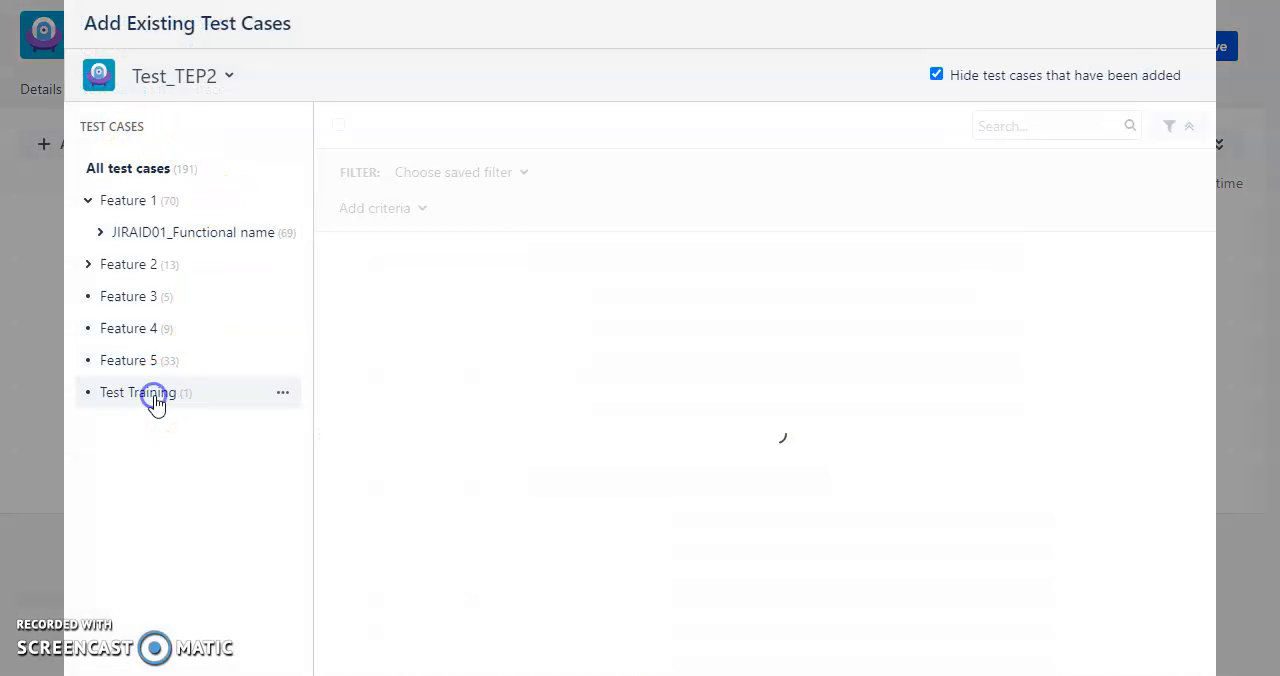
left_click(339, 258)
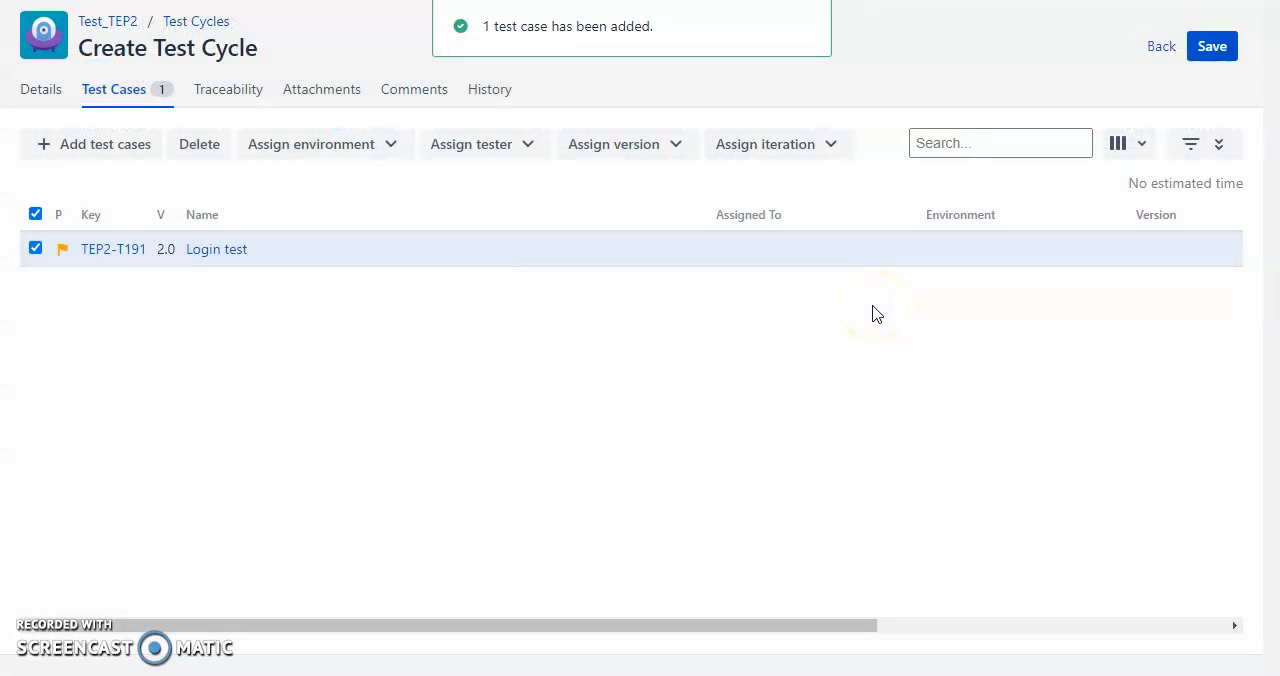
Look over the test cycle's traceability, attachments, comments and history sections.
left_click(226, 98)
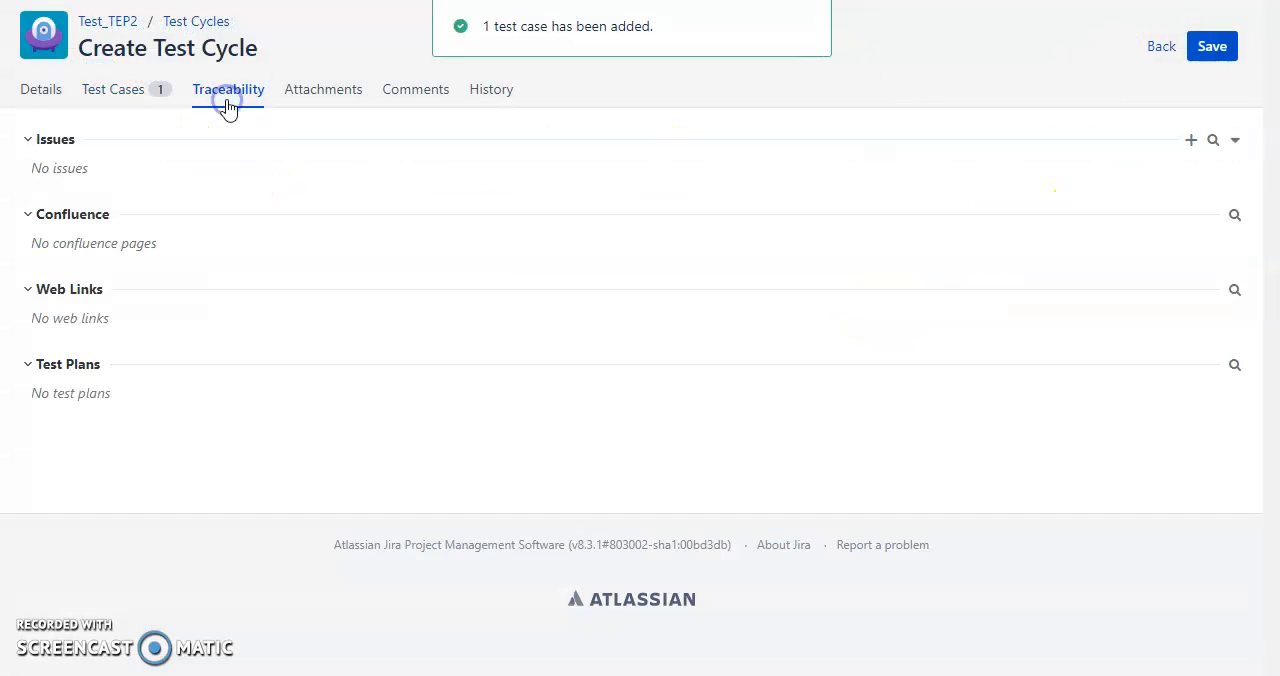
left_click(340, 92)
left_click(414, 96)
left_click(492, 94)
Save the new test cycle and open its list of test cases.
left_click(1212, 48)
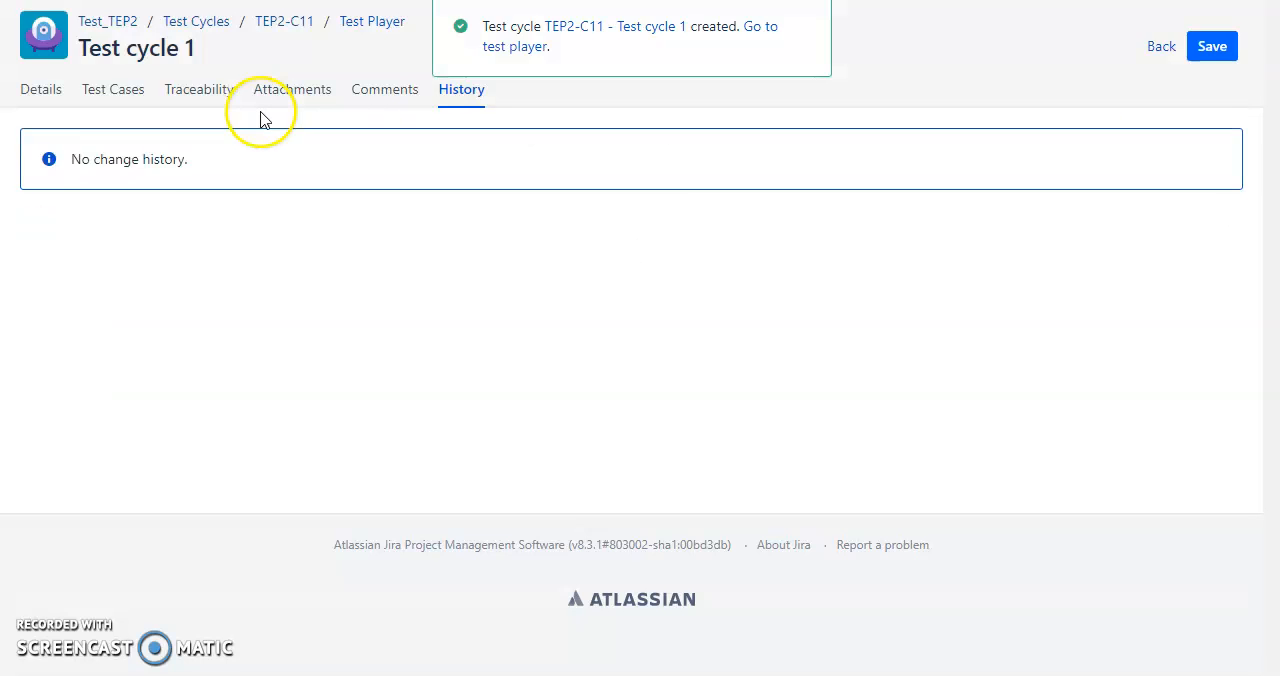
left_click(199, 95)
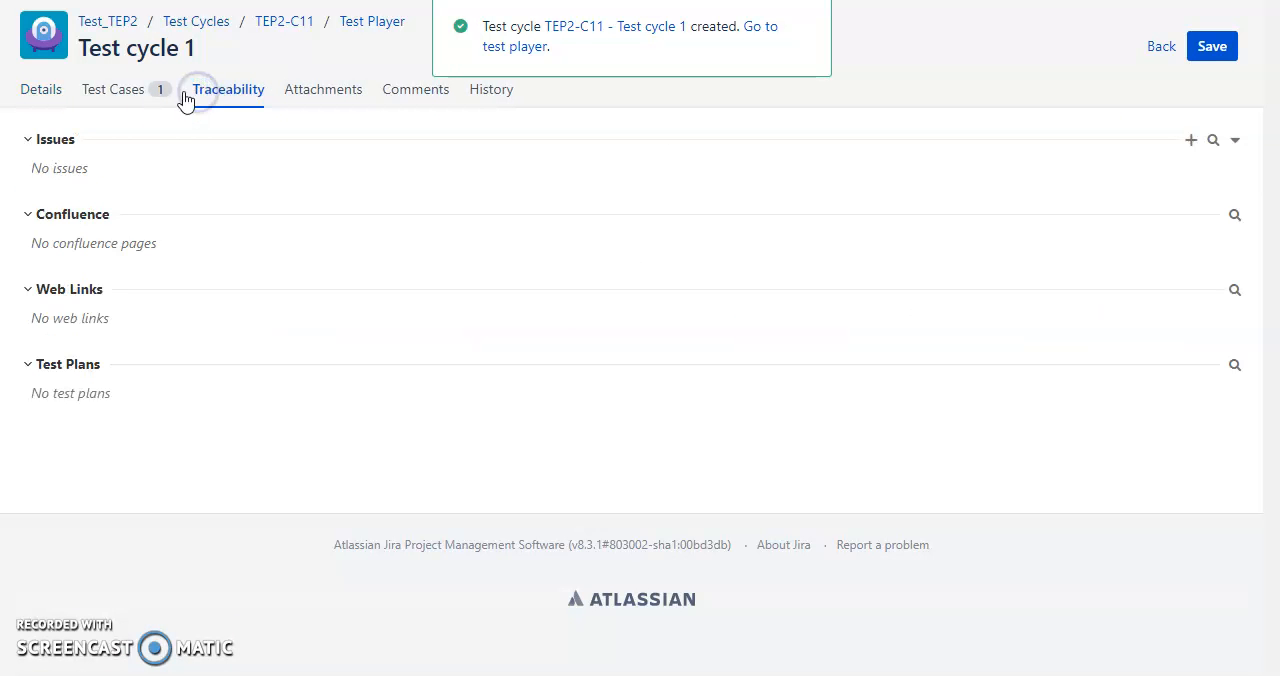
left_click(132, 90)
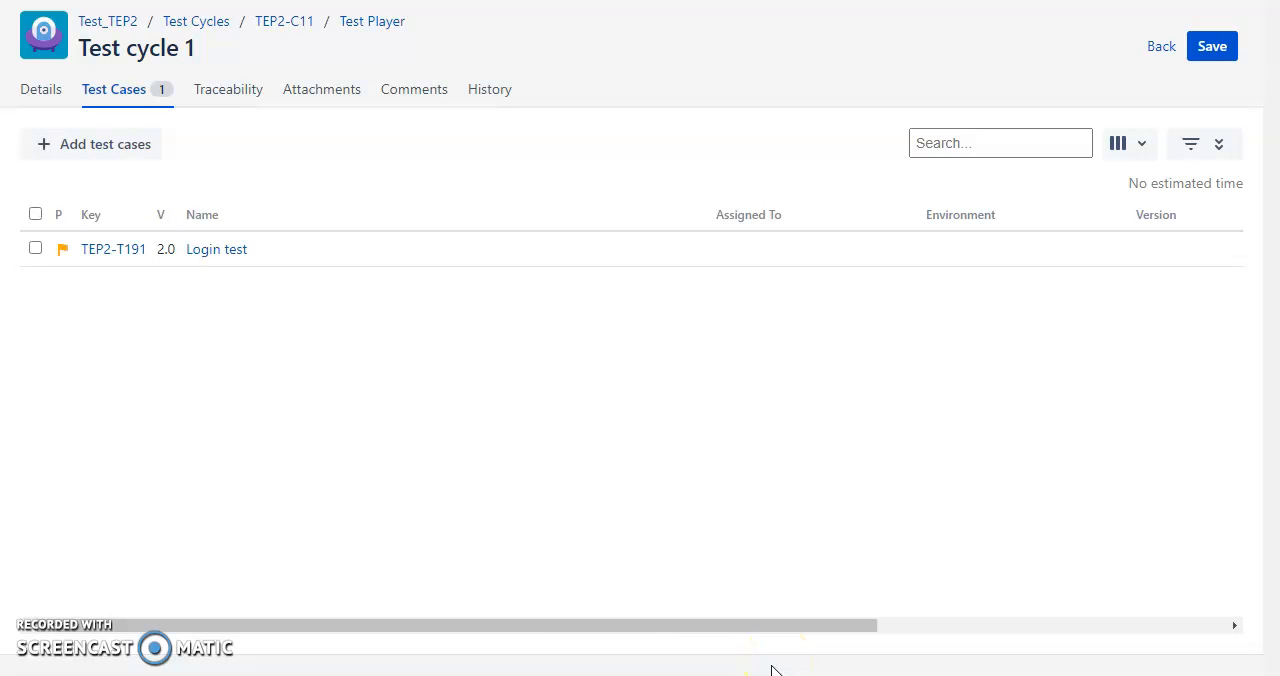
Open Notepad, bring its window fully into view and write "TESTCASE>> TEST CYCLE>> TEST PLAN".
key("super")
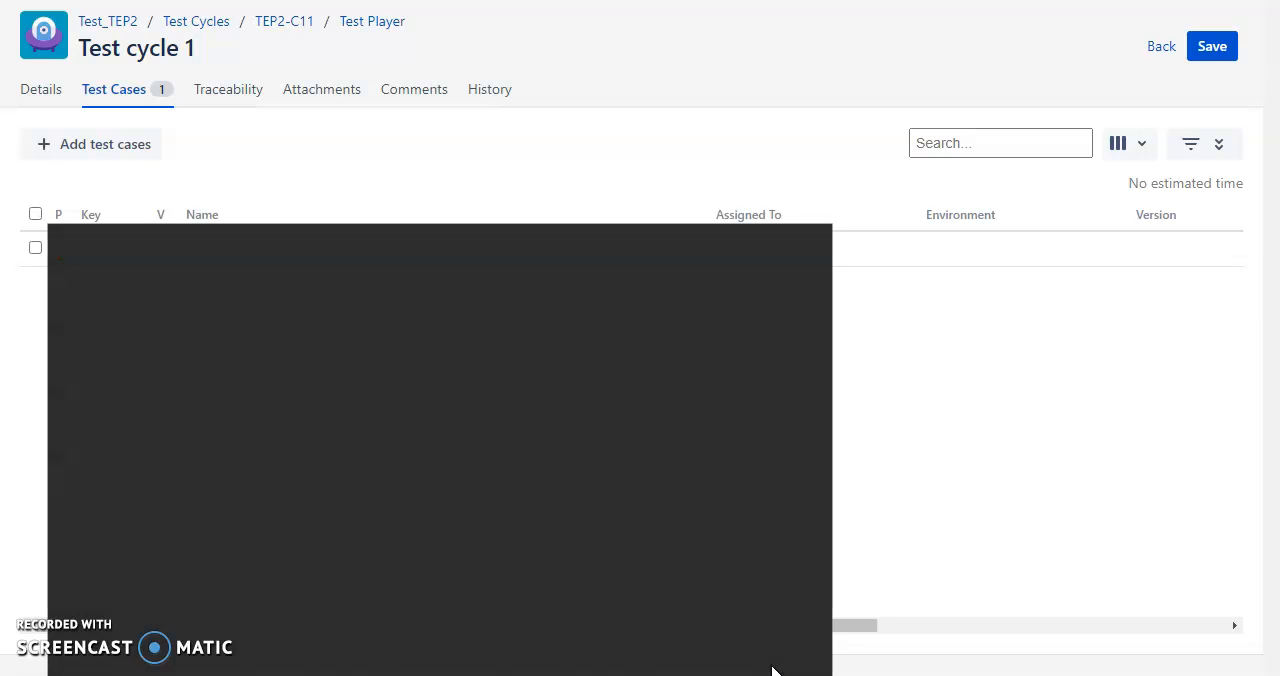
type("note")
key("Return")
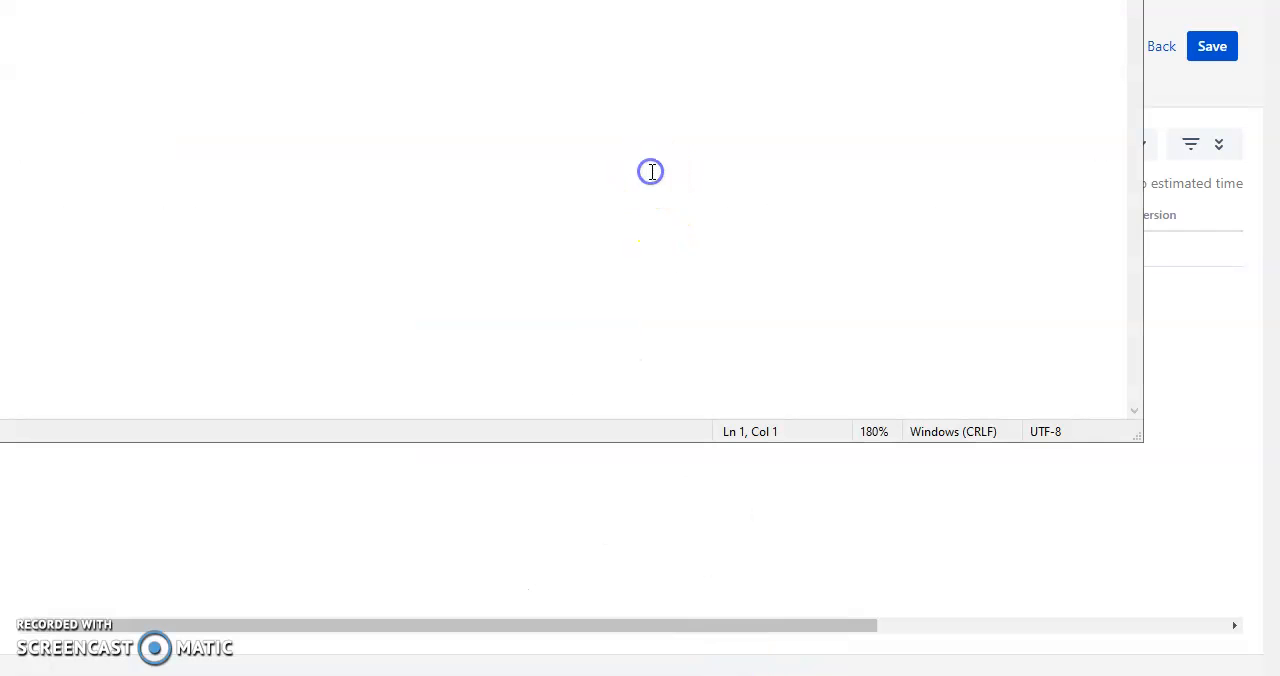
left_click_drag(579, 0, 721, 68)
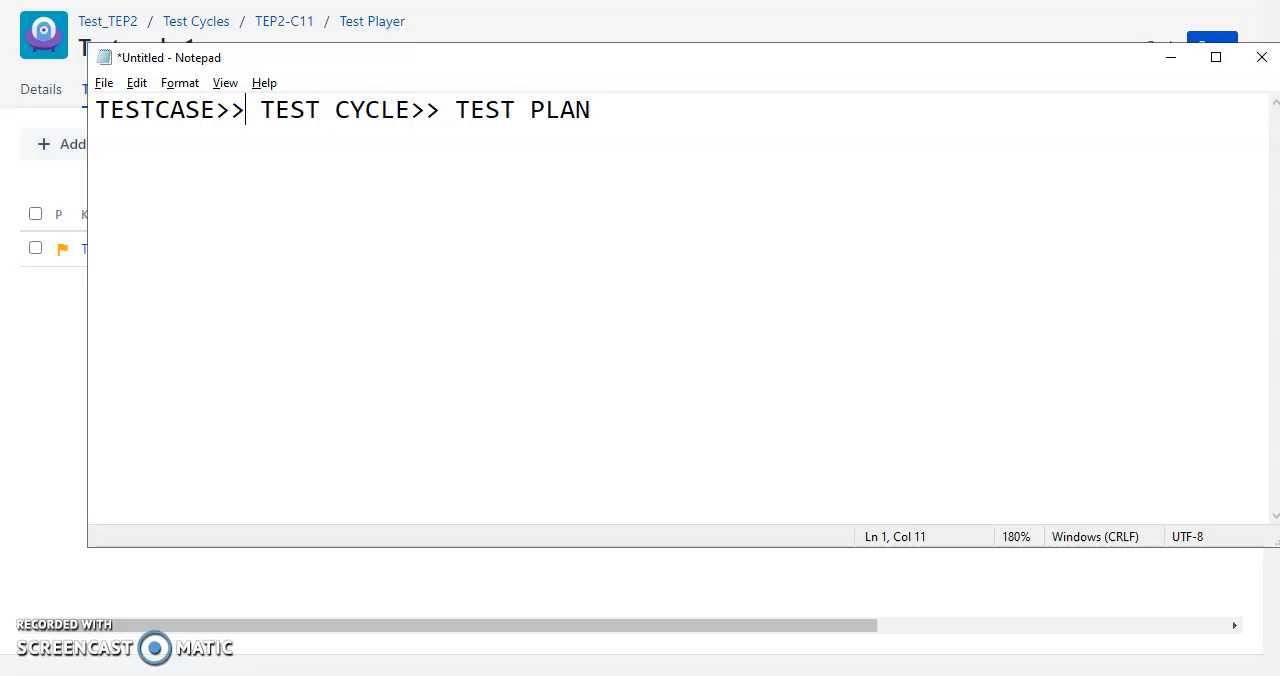
Highlight the test cycle and test plan stages, and the test case stage, in the note and return to Test cycle 1.
key("shift+Right")
key("shift+Right")
key("shift+Right")
key("shift+Right")
key("shift+Right")
key("shift+Right")
key("shift+Right")
key("shift+Right")
key("shift+Right")
key("shift+Right")
key("shift+Right")
key("shift+Right")
key("shift+Right")
key("shift+Right")
key("shift+Right")
key("shift+Right")
key("shift+Right")
key("shift+Right")
key("shift+Right")
key("shift+Right")
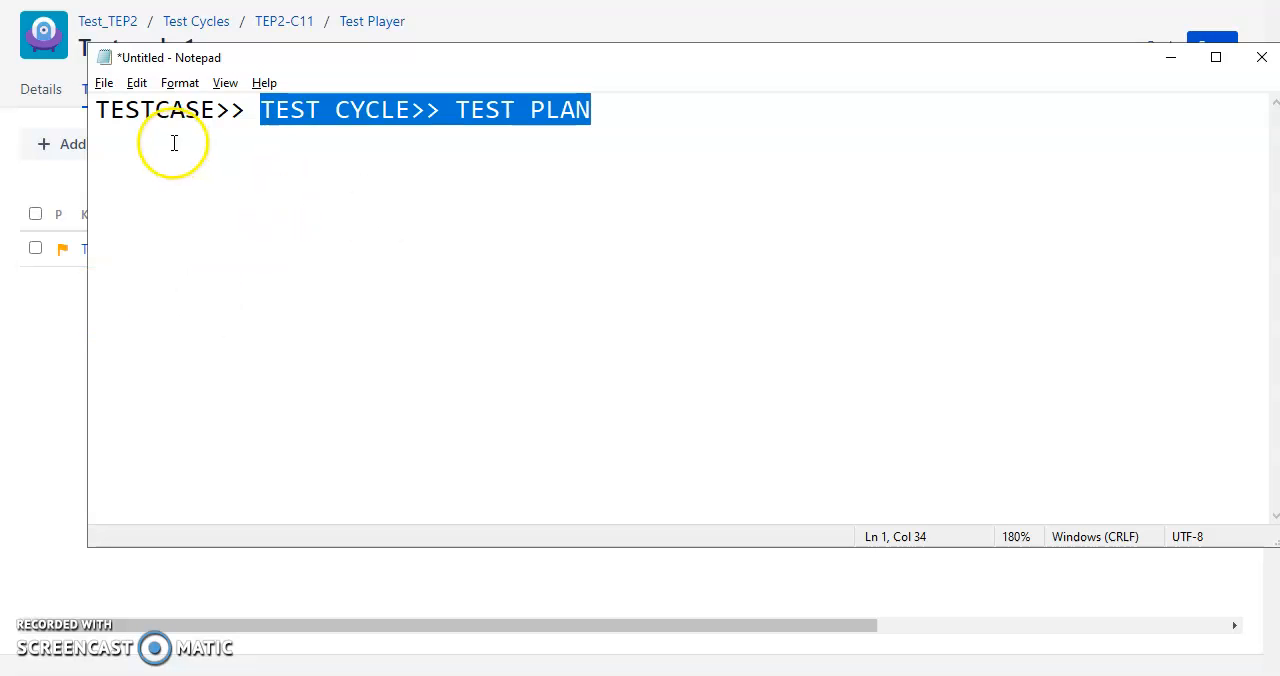
double_click(170, 105)
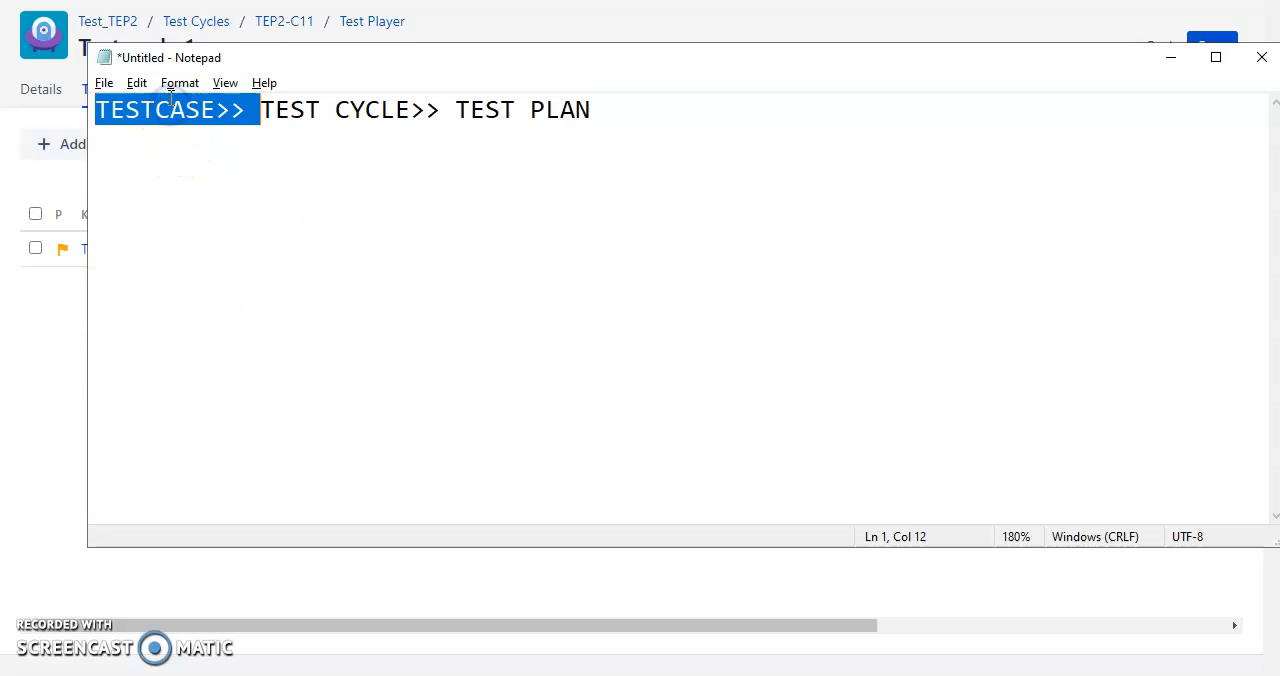
left_click(62, 350)
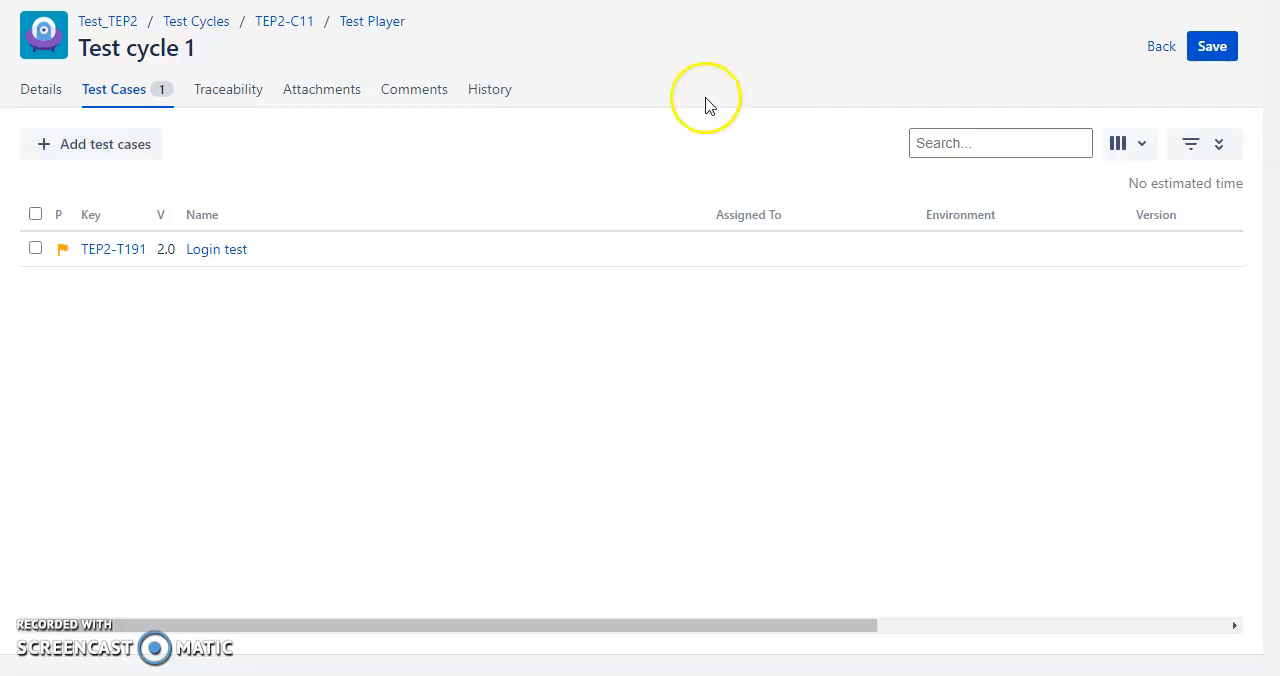
Show the filters for the cycle's test cases and look through the available column options.
left_click(1180, 144)
left_click(1148, 142)
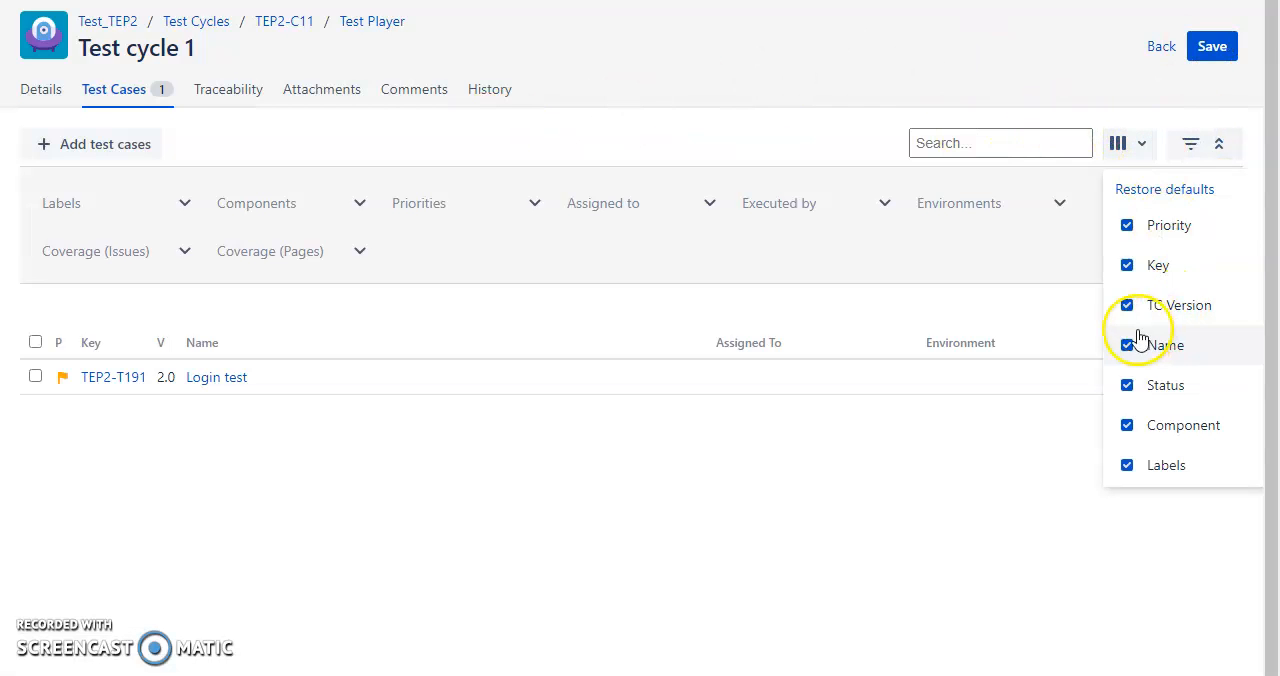
scroll(1180, 345, "down", 4)
scroll(1140, 318, "up", 2)
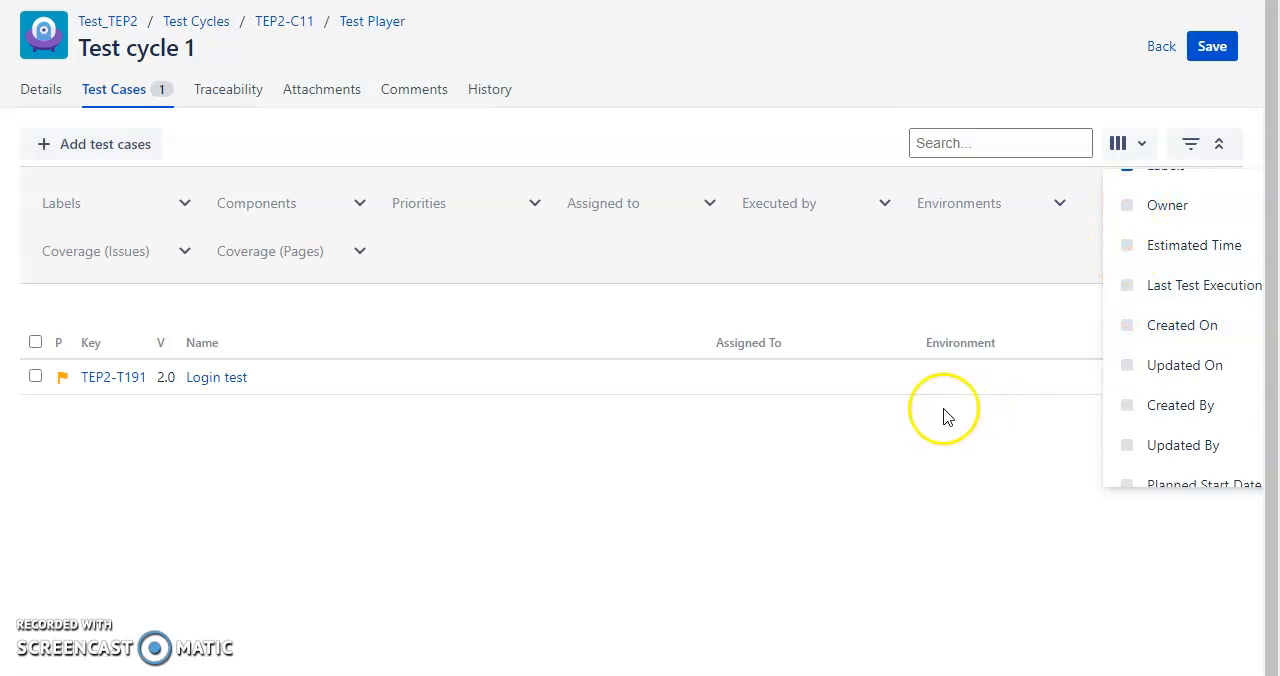
left_click(1010, 466)
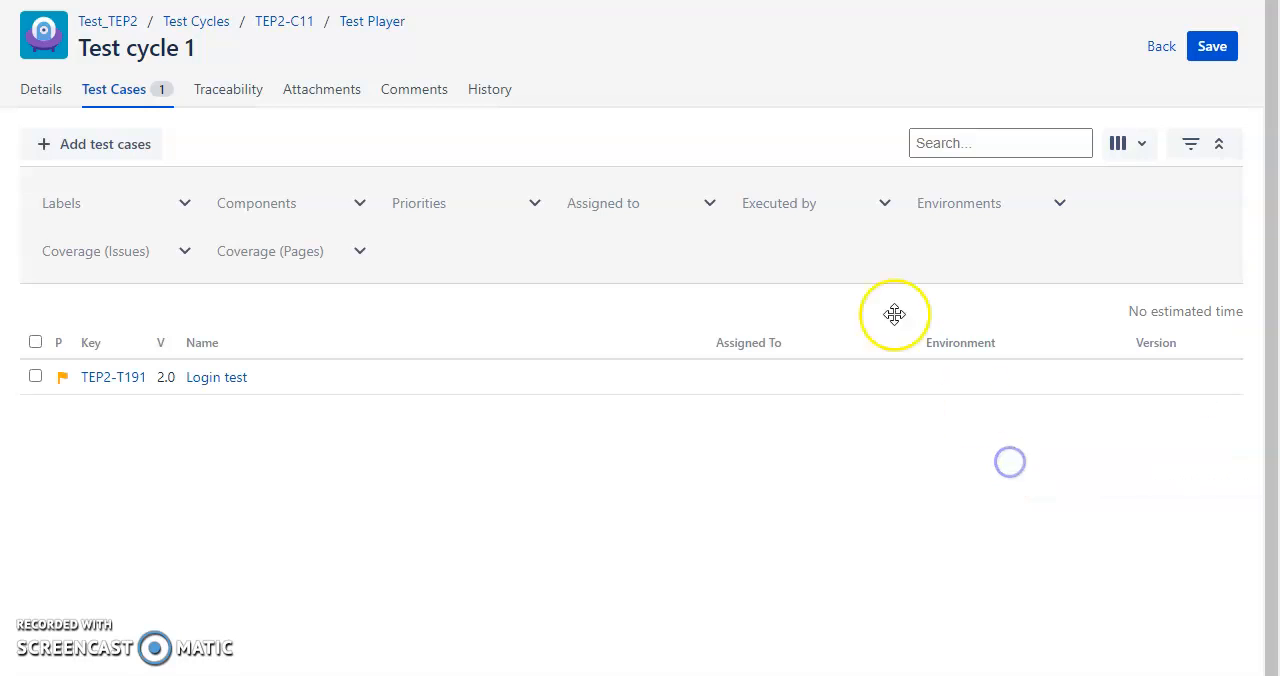
Return to the project's list of test cycles and run Test cycle 1.
left_click(55, 96)
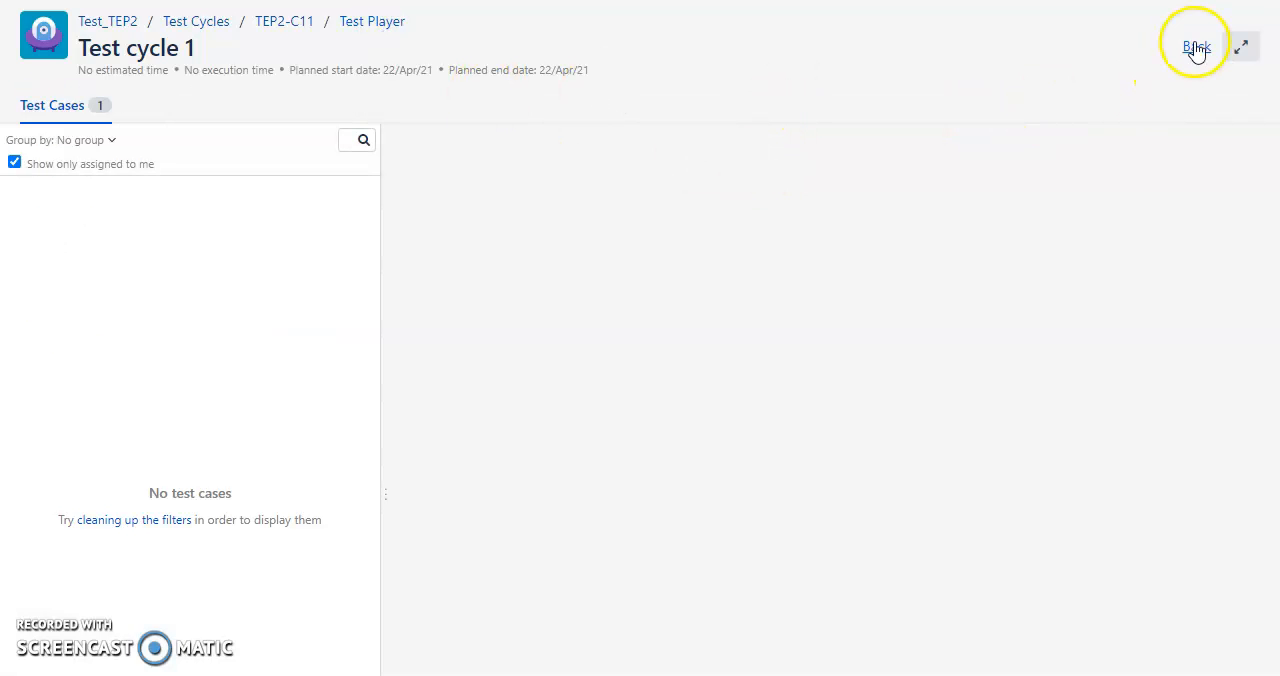
left_click(1196, 47)
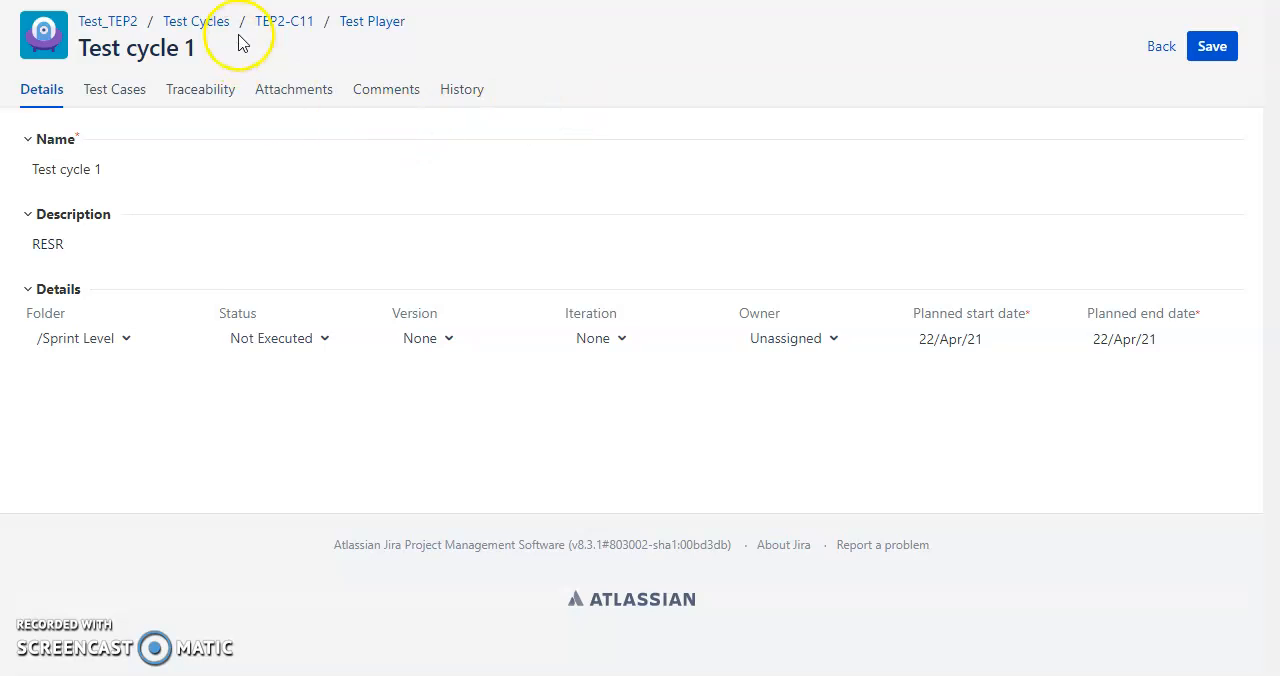
left_click(200, 22)
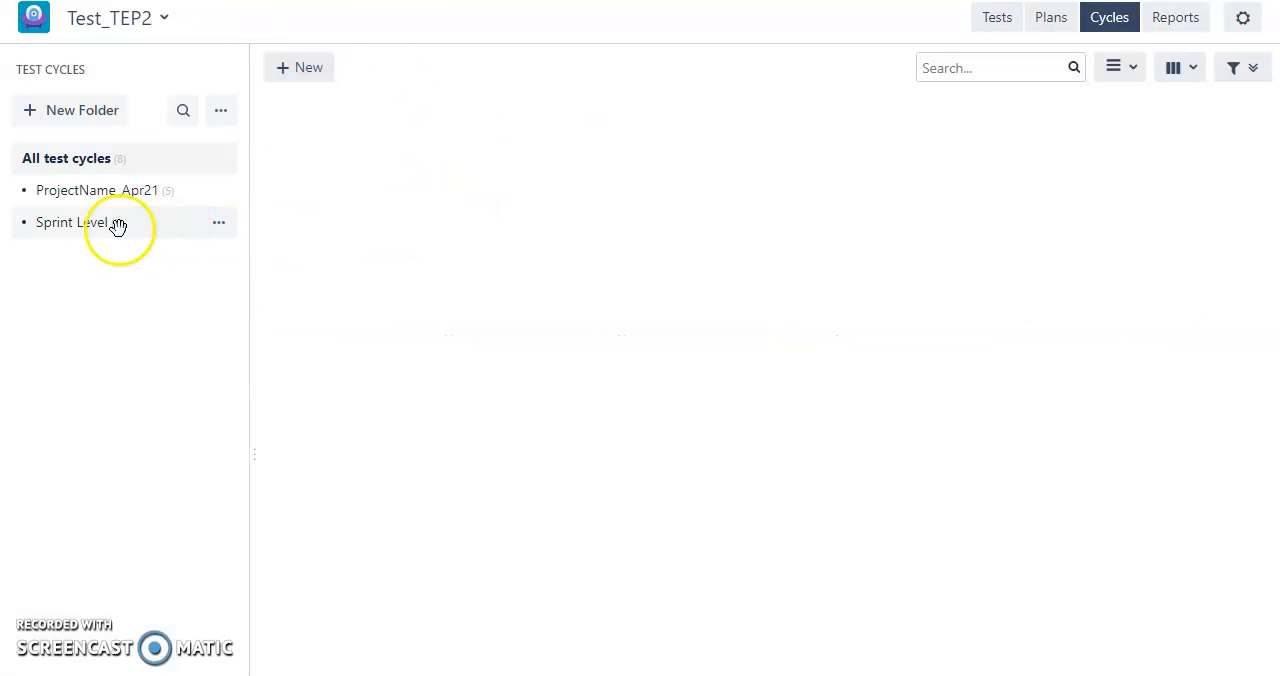
left_click(275, 428)
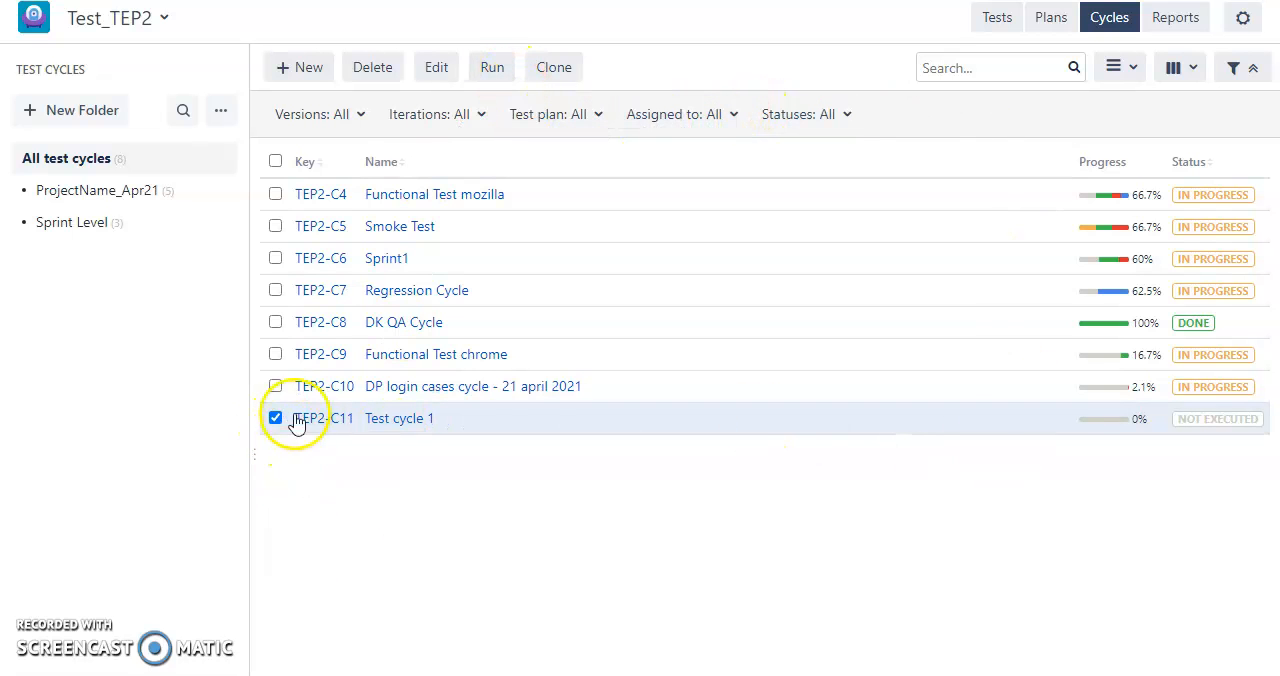
left_click(488, 68)
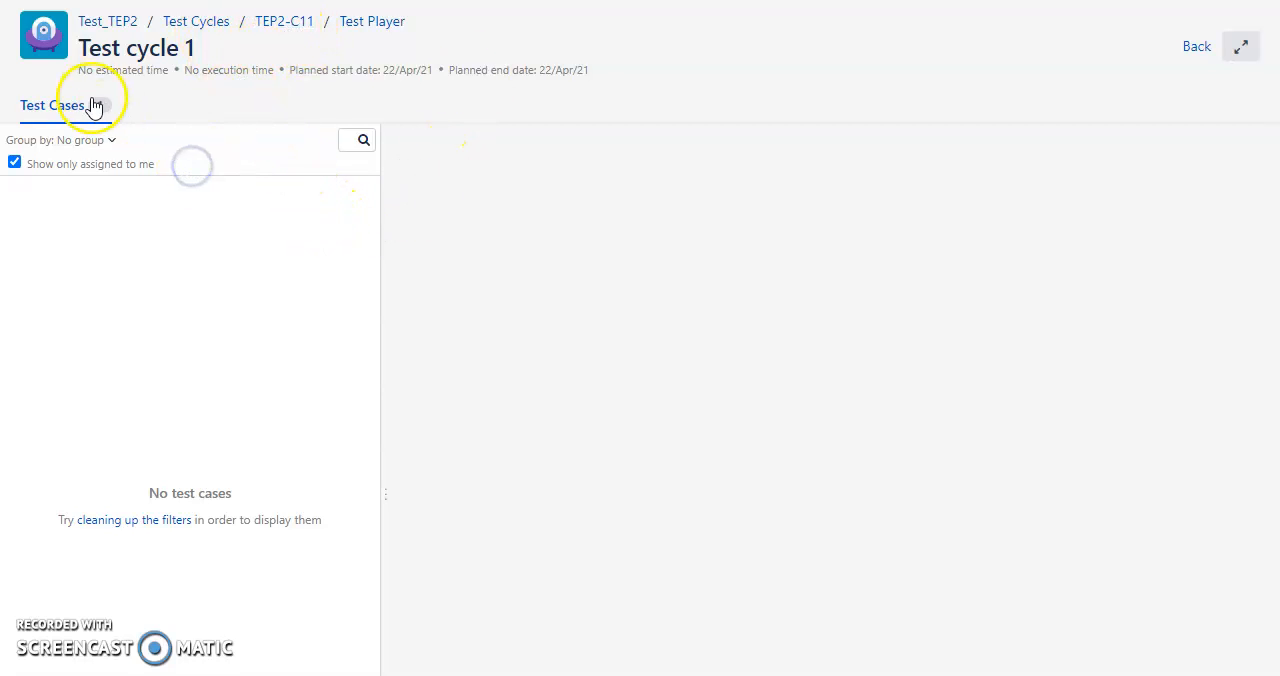
Open the TEP2-C11 cycle, save it and select the Login test in its list of test cases.
left_click(297, 20)
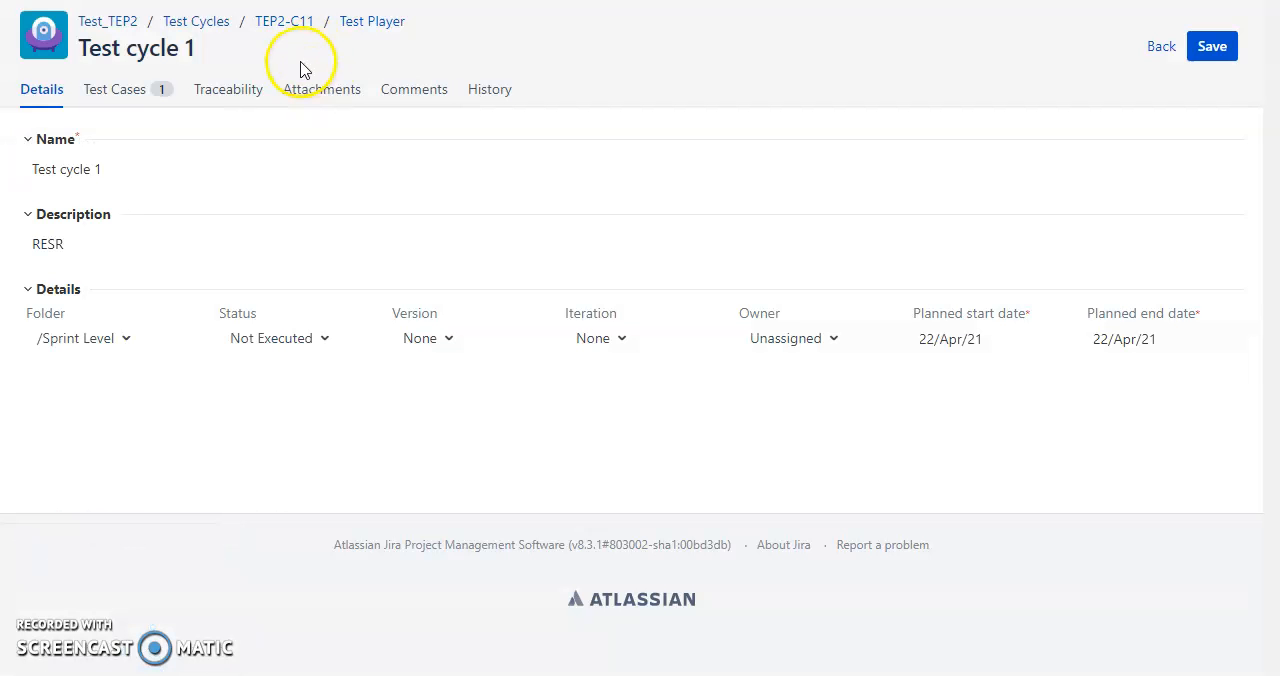
left_click(1233, 47)
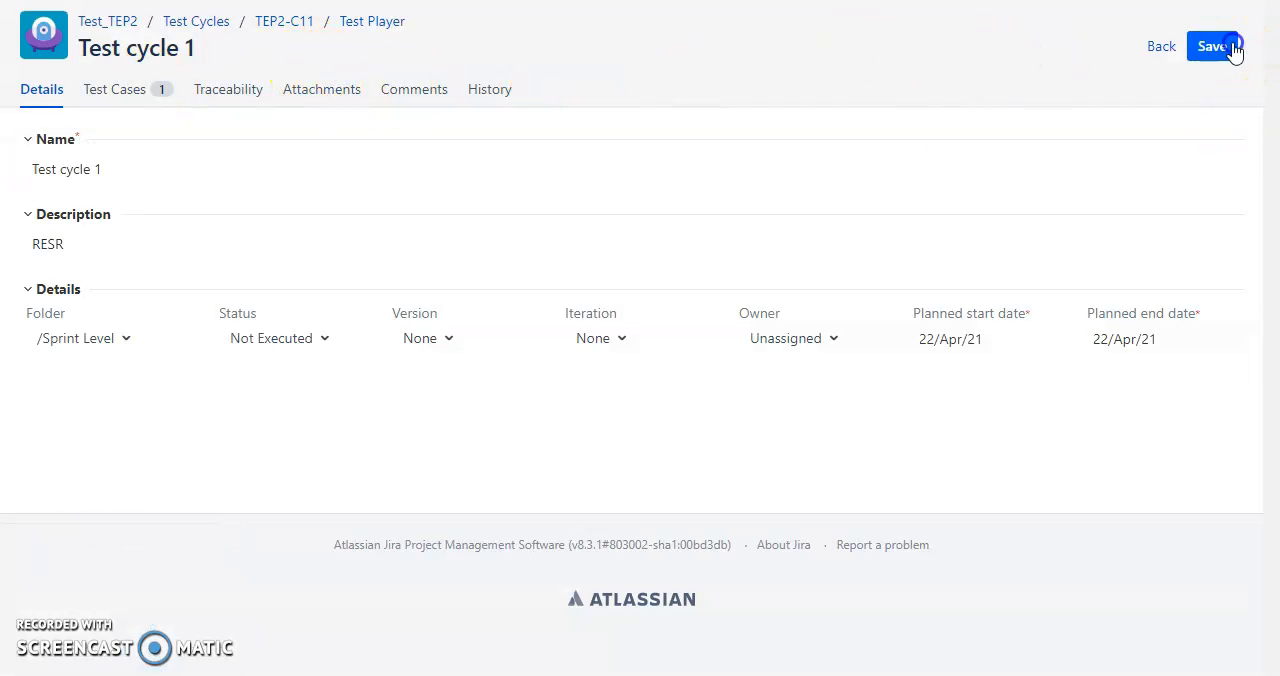
left_click(146, 92)
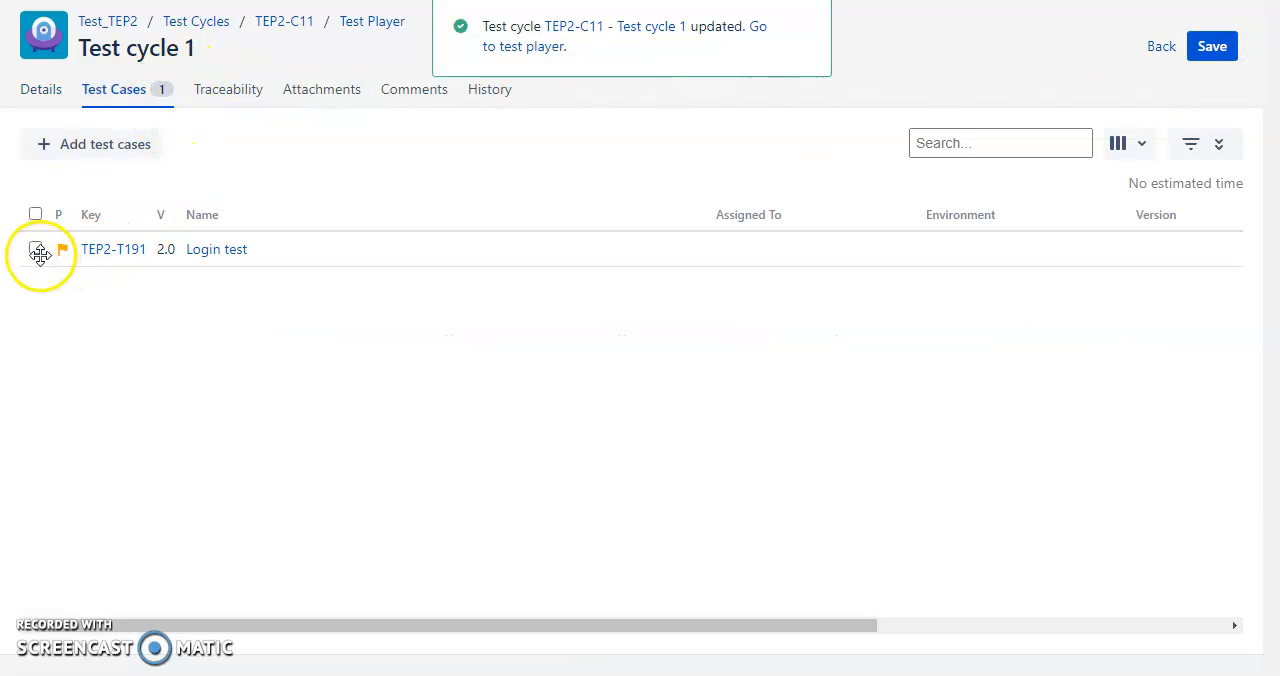
left_click(37, 250)
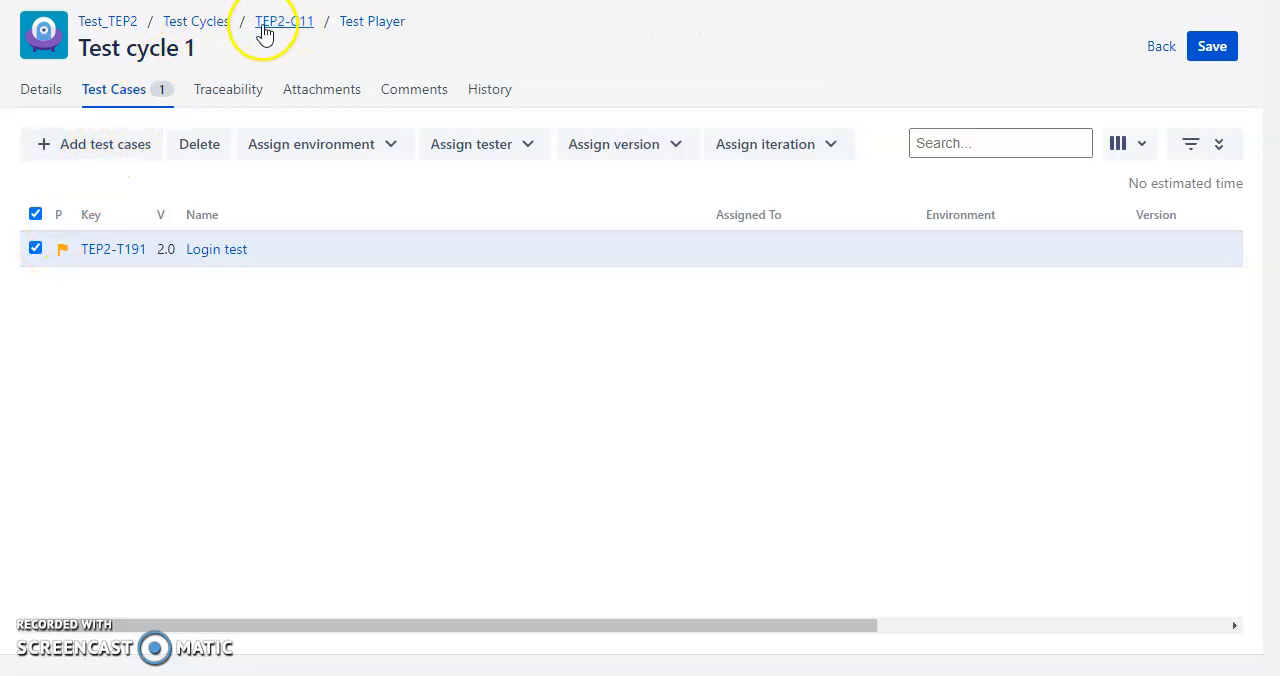
left_click(227, 91)
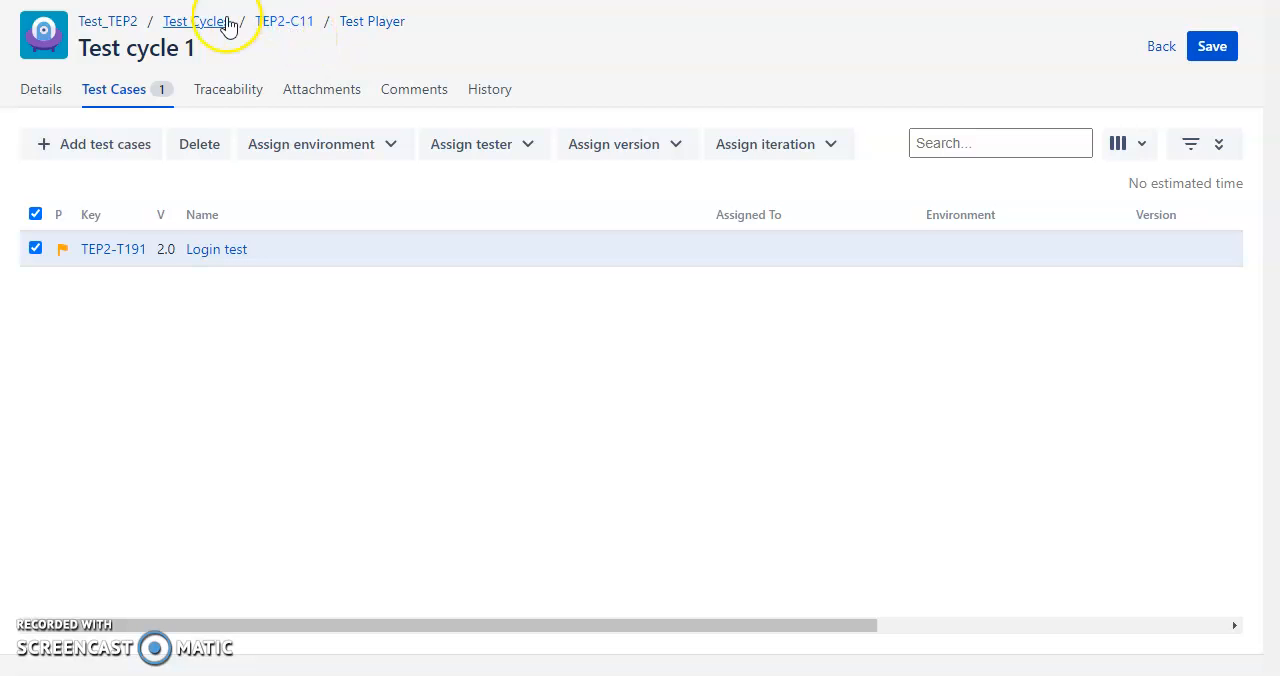
Run Test cycle 1 again from the test cycle list and review its planned dates and details.
left_click(196, 21)
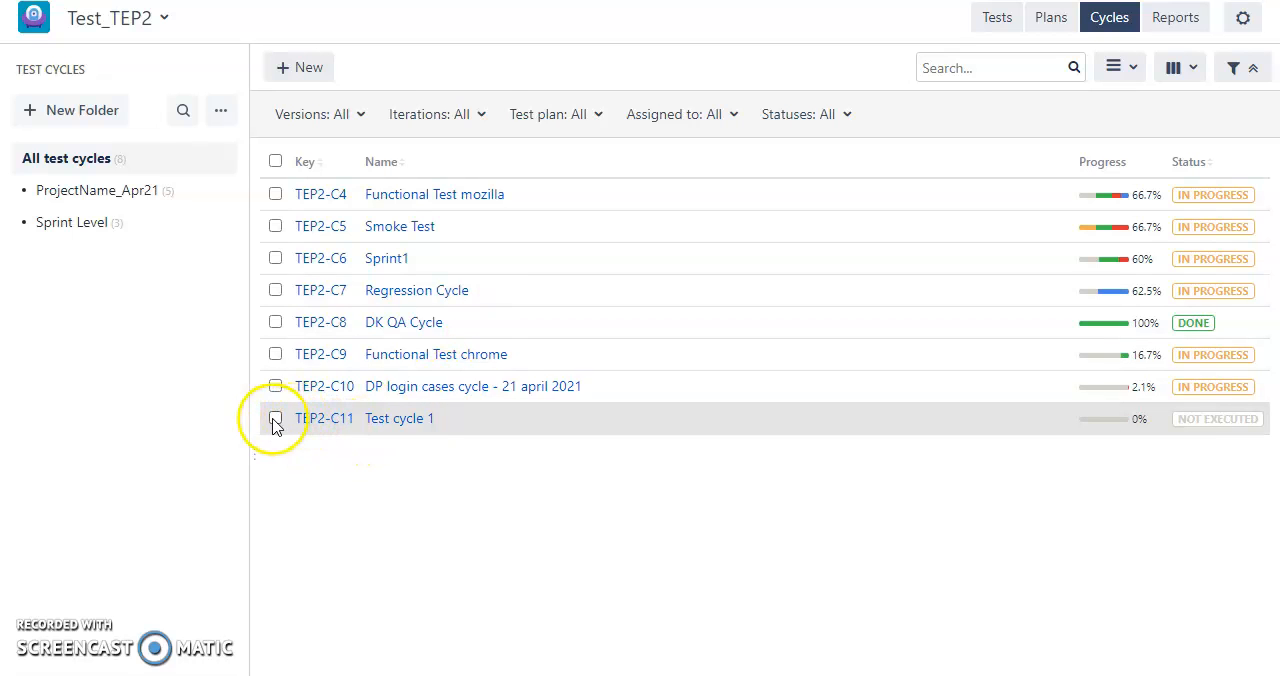
left_click(275, 418)
left_click(490, 67)
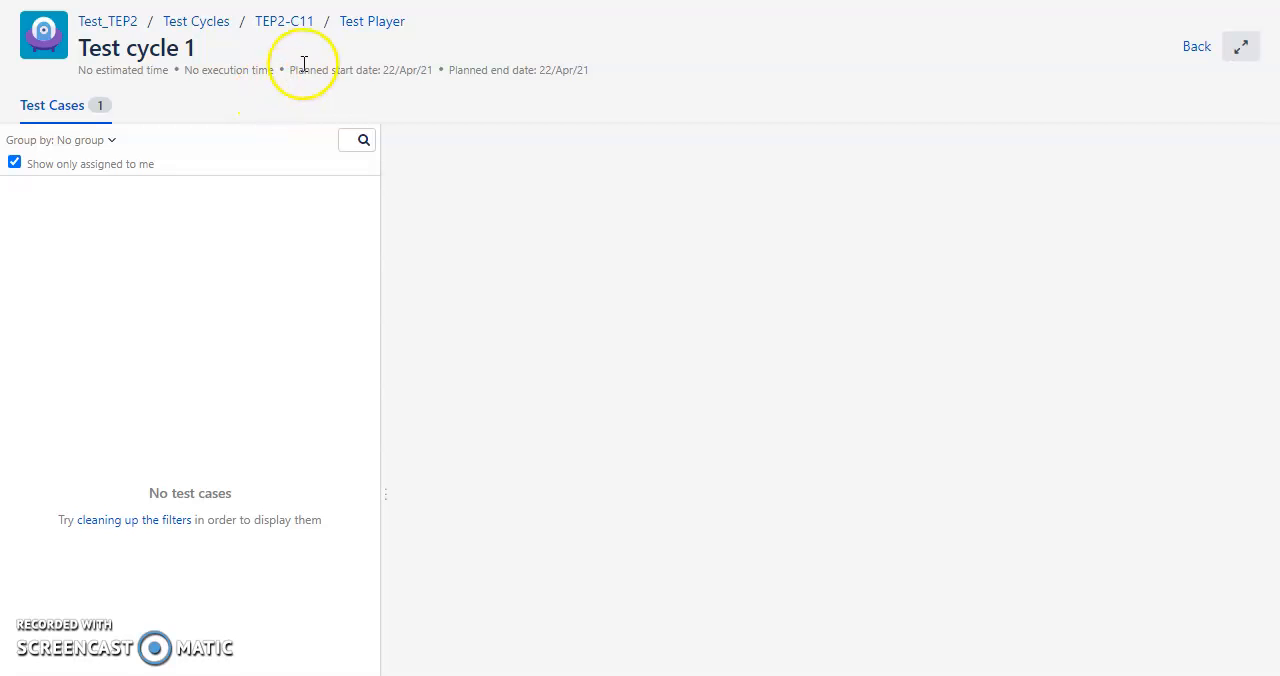
left_click_drag(298, 70, 604, 74)
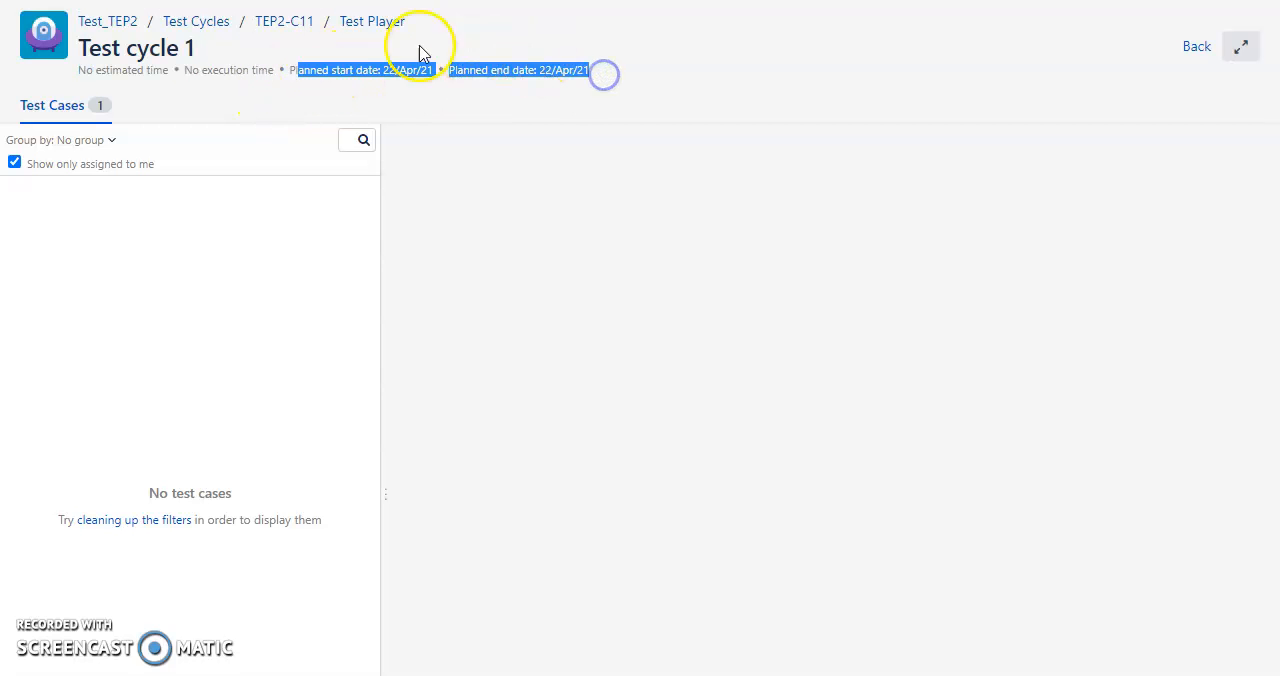
left_click(287, 22)
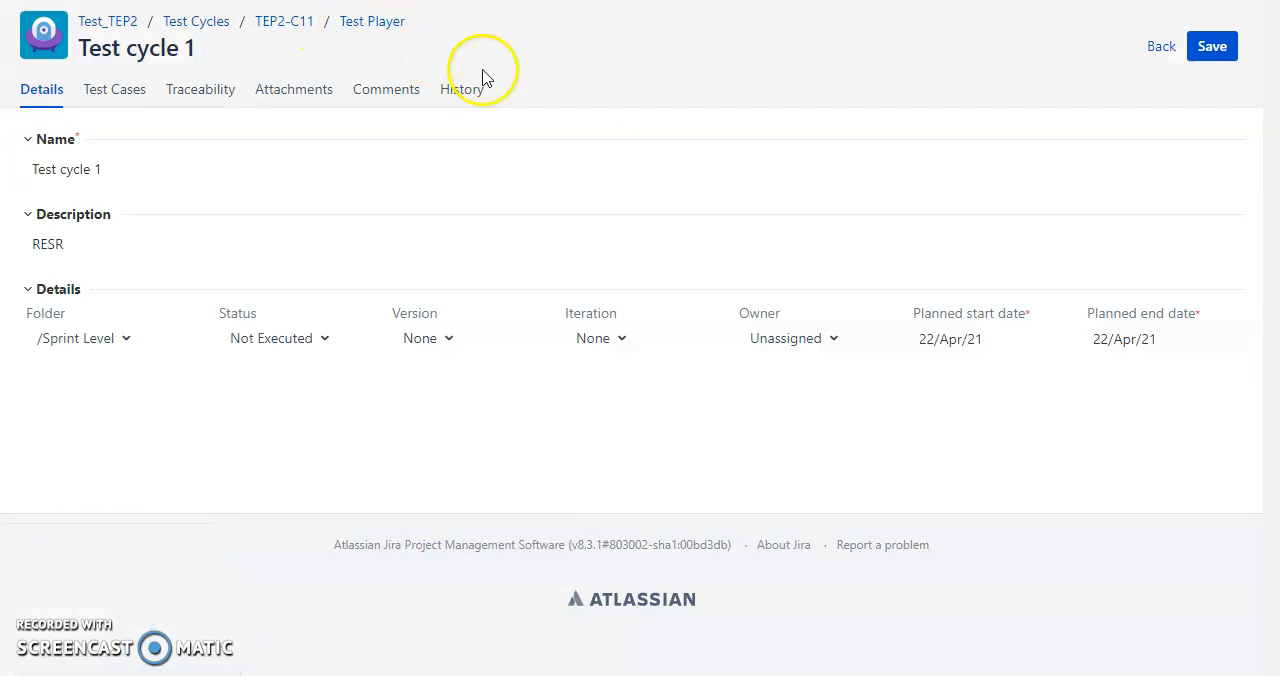
left_click(1162, 48)
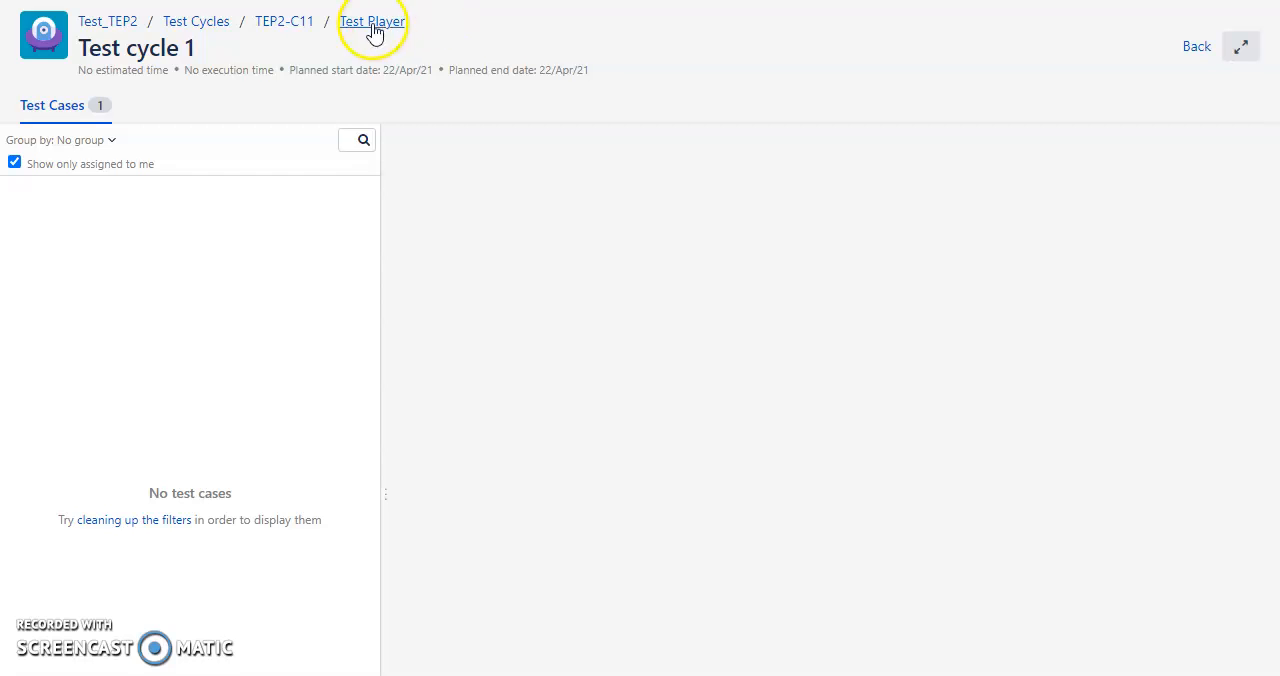
Open the Login test case's traceability from the project's test cases and look at the form for creating a linked issue.
left_click(211, 25)
left_click(109, 157)
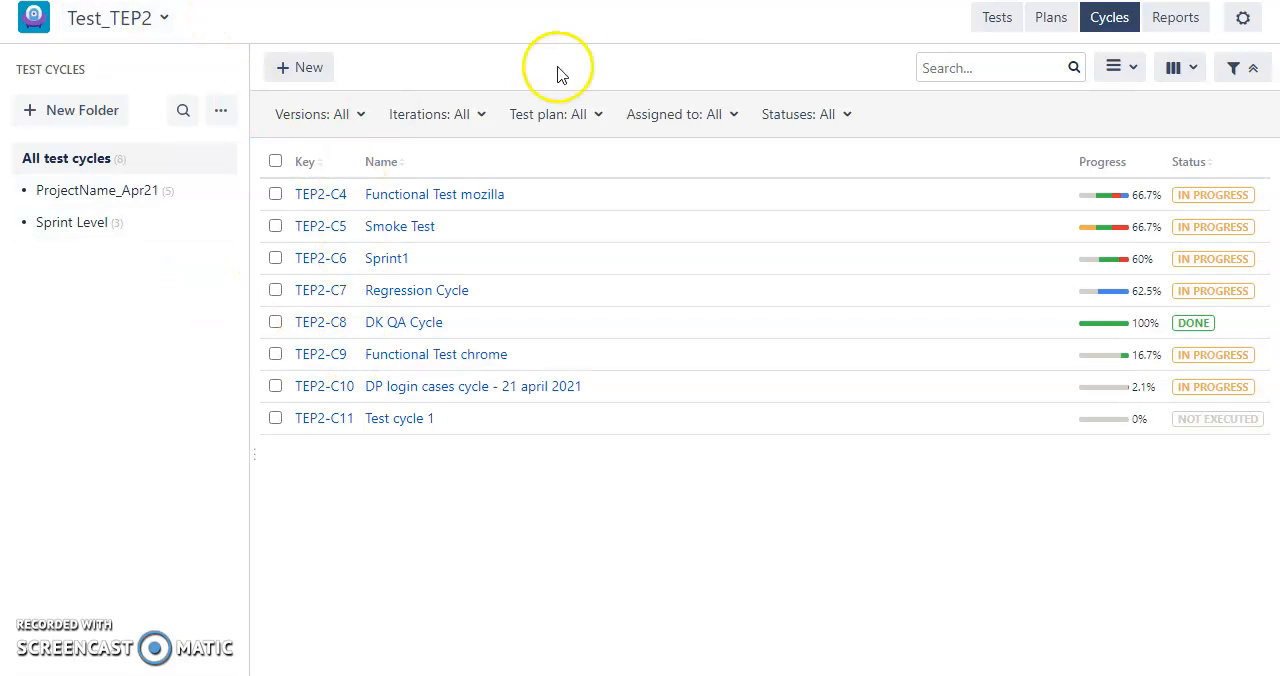
left_click(995, 20)
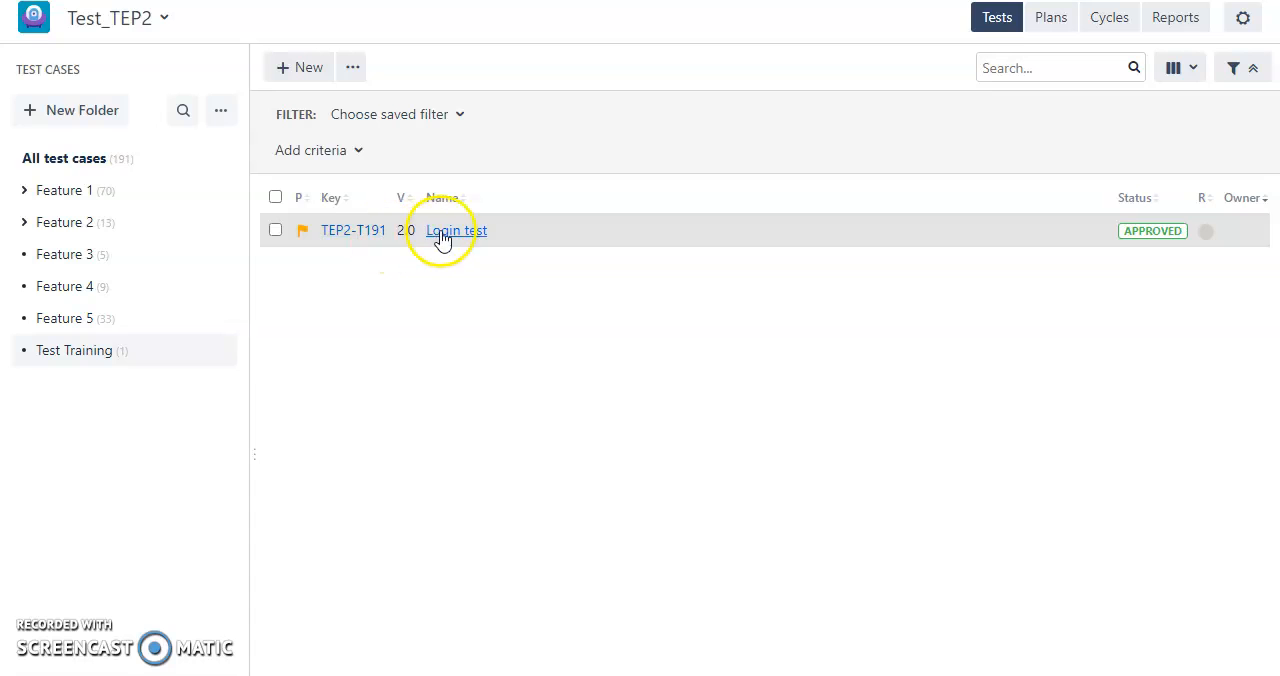
left_click(442, 233)
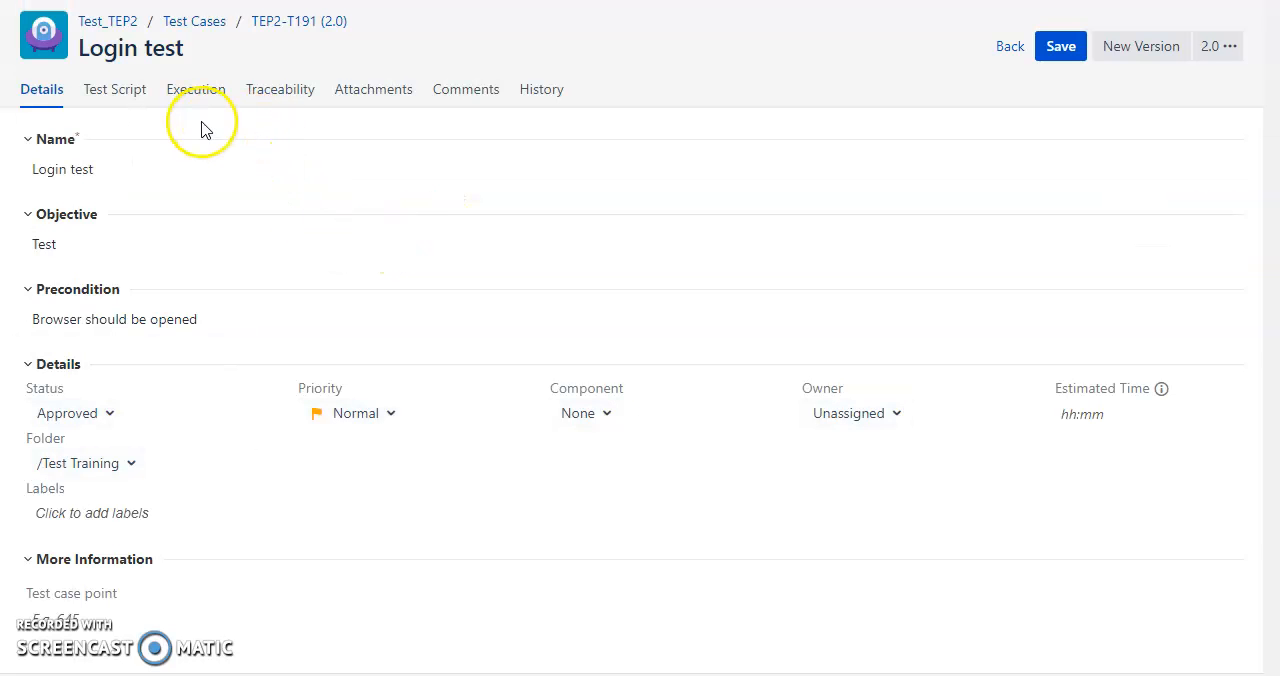
left_click(262, 89)
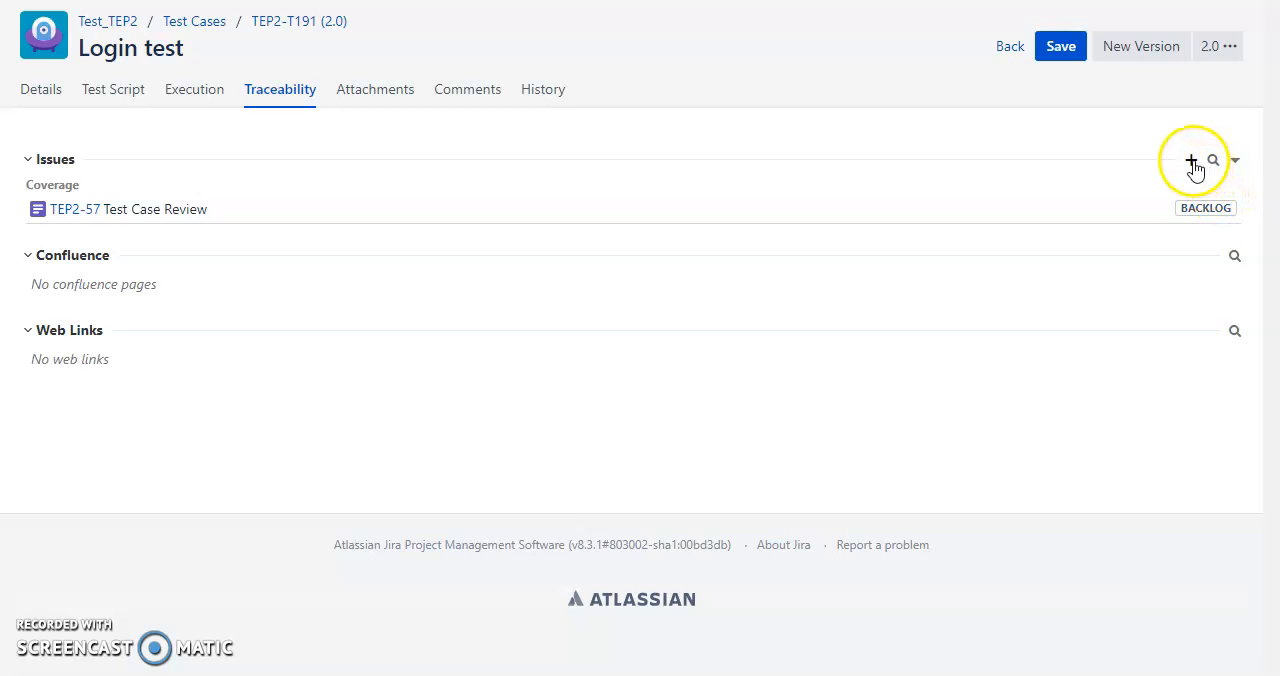
left_click(1193, 161)
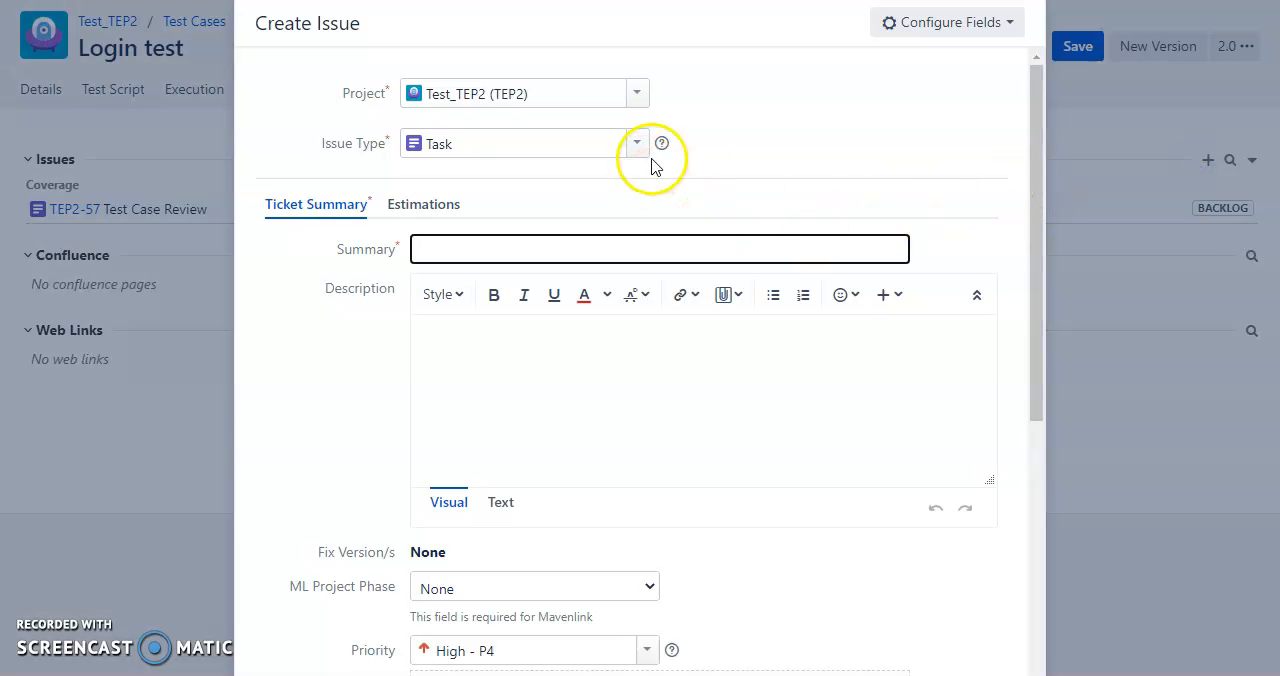
key("Escape")
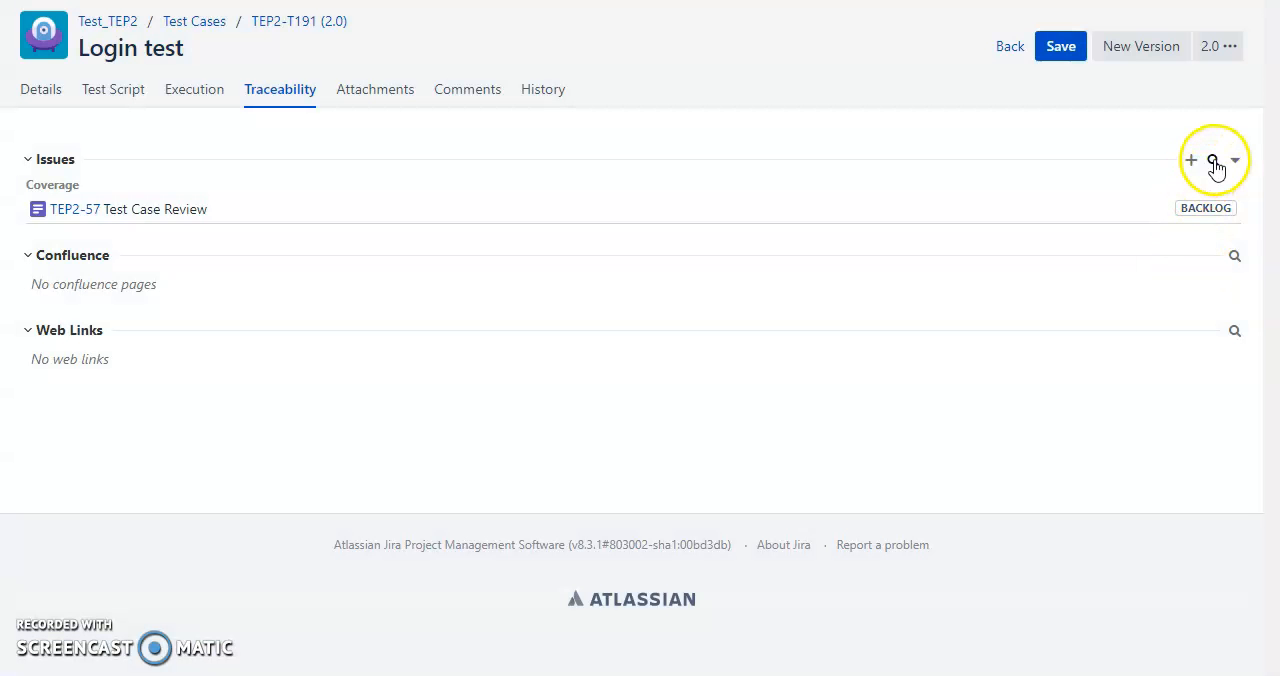
Find the existing issue TEP2-53 from the Kanban board, link it to the Login test case and save the test case.
left_click(1213, 160)
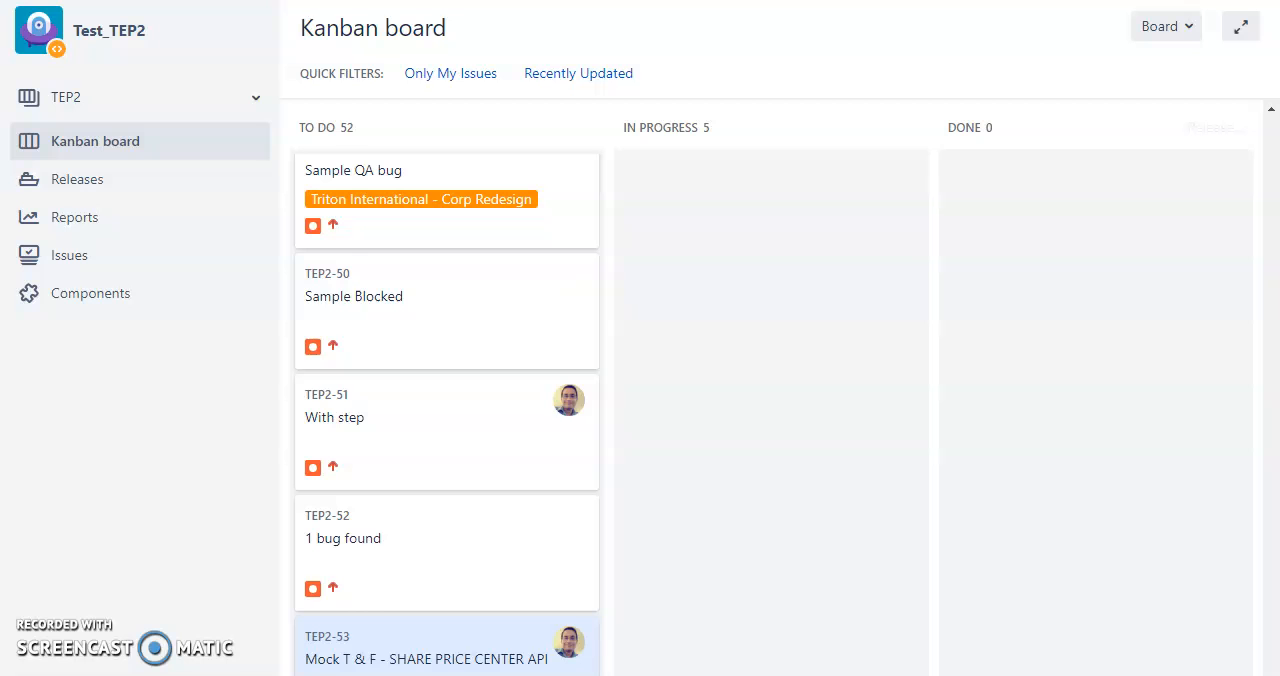
scroll(443, 334, "down", 3)
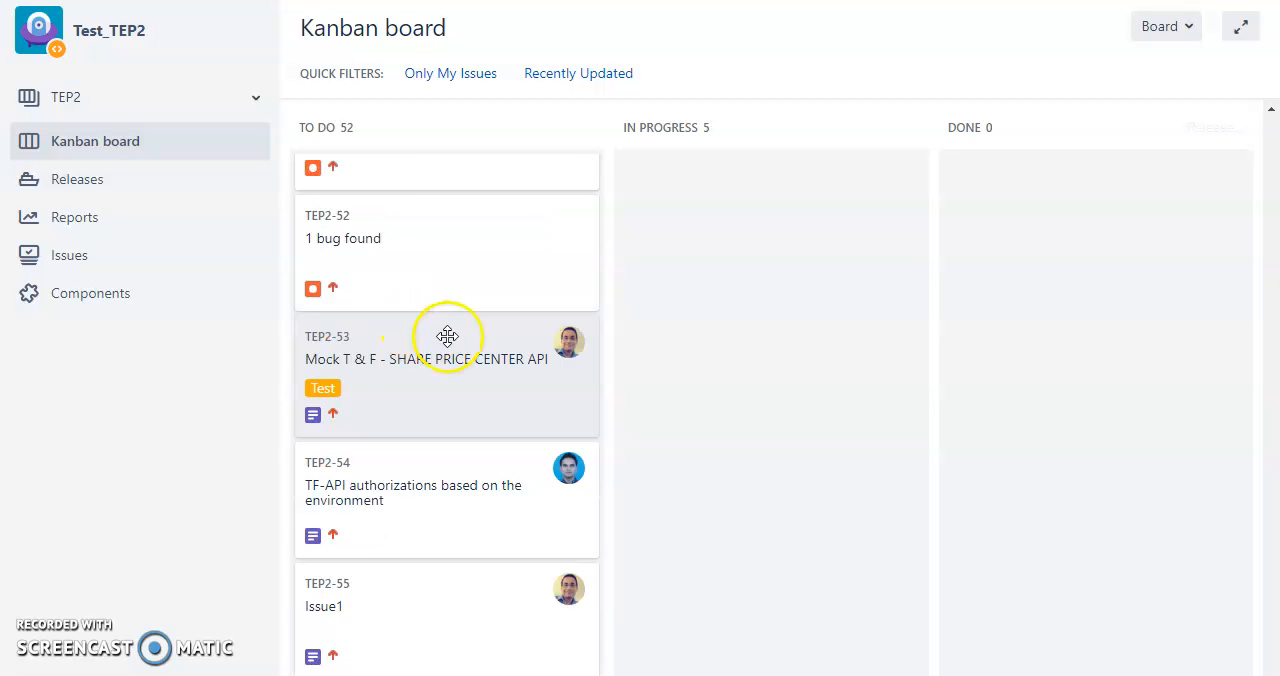
scroll(400, 374, "up", 2)
left_click(374, 524)
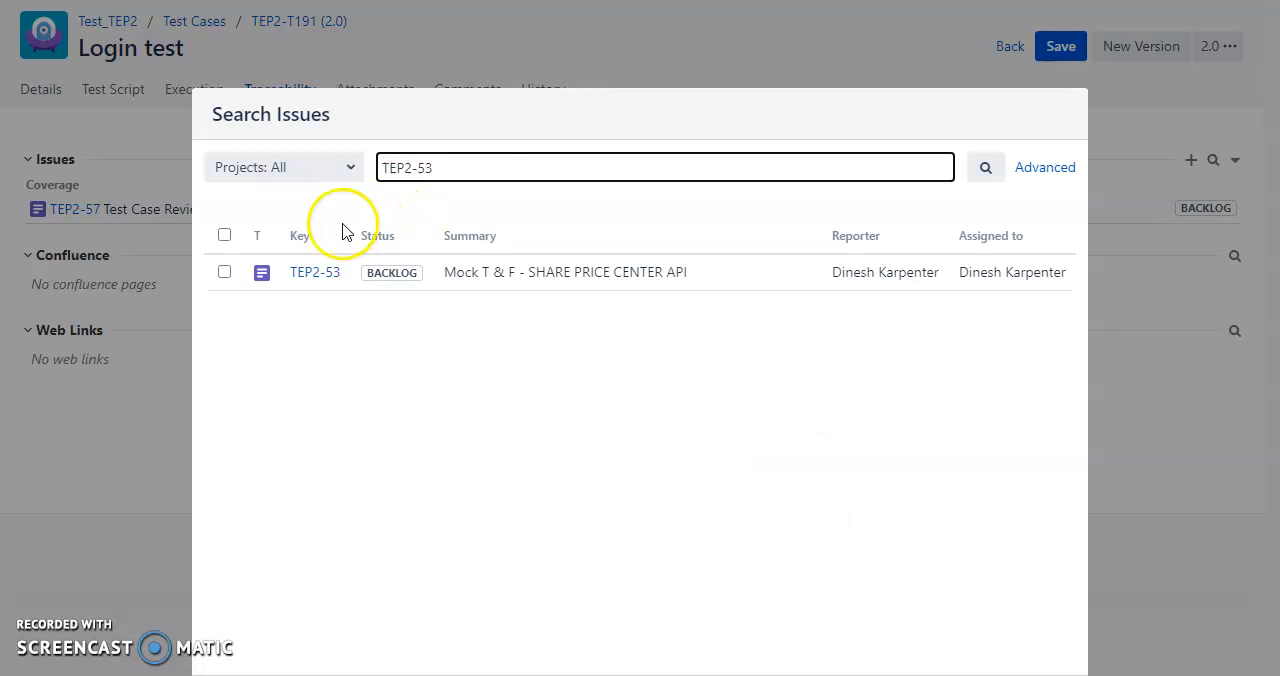
left_click(223, 273)
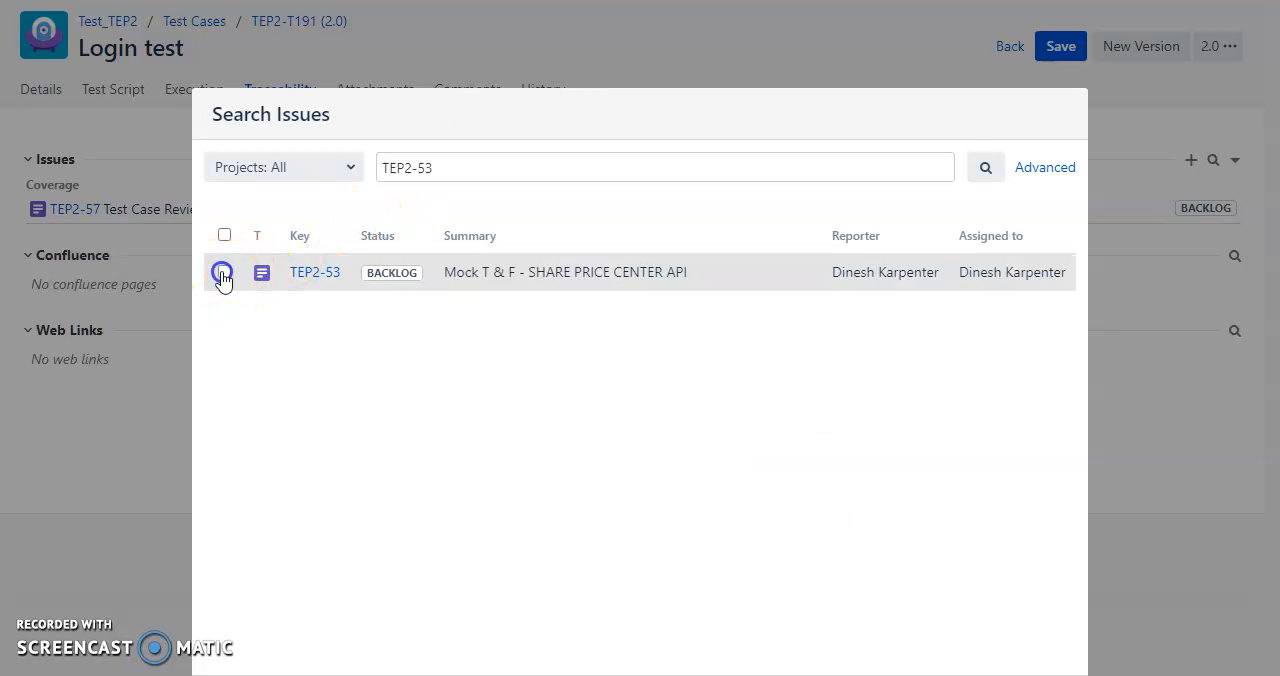
left_click(332, 287)
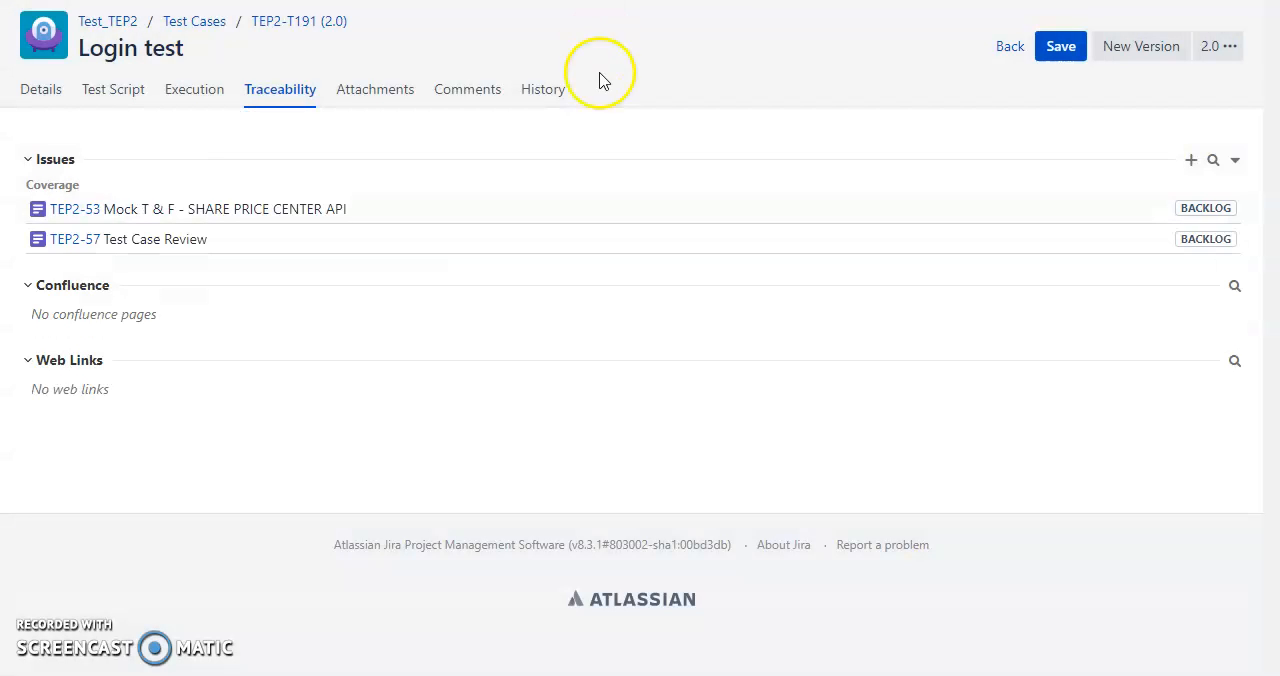
left_click(1063, 58)
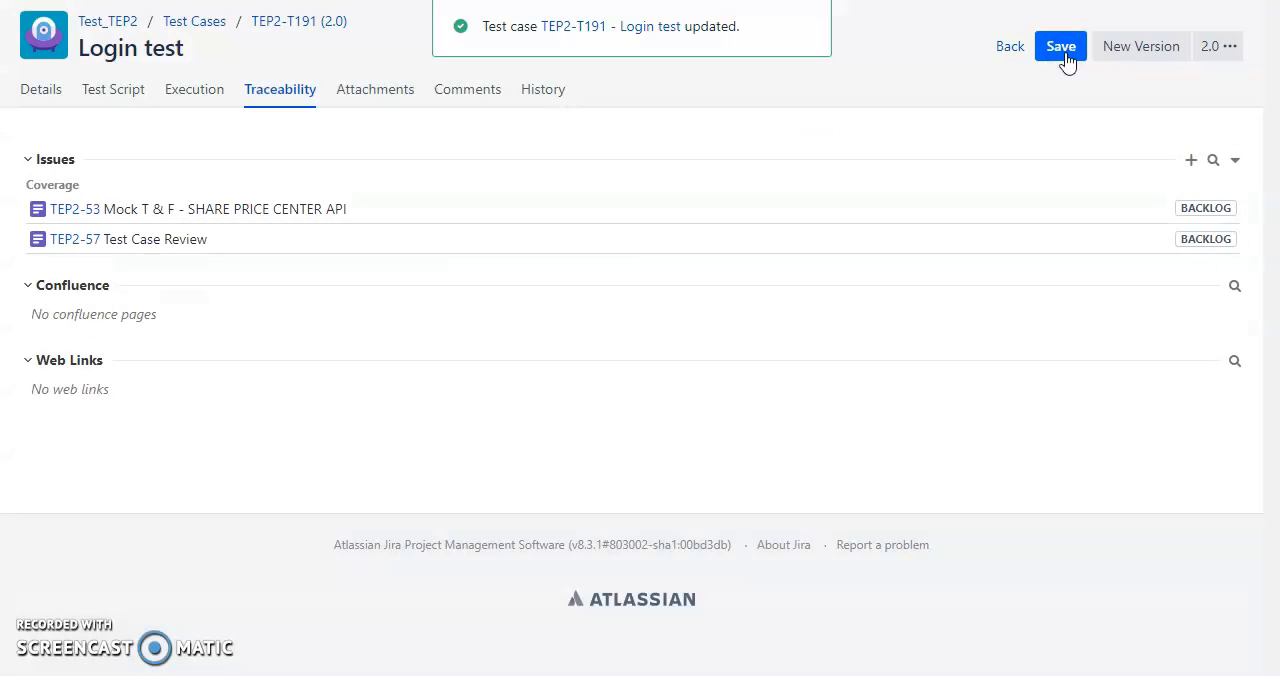
Open the Login test case's execution record for cycle TEP2-C11.
left_click(184, 87)
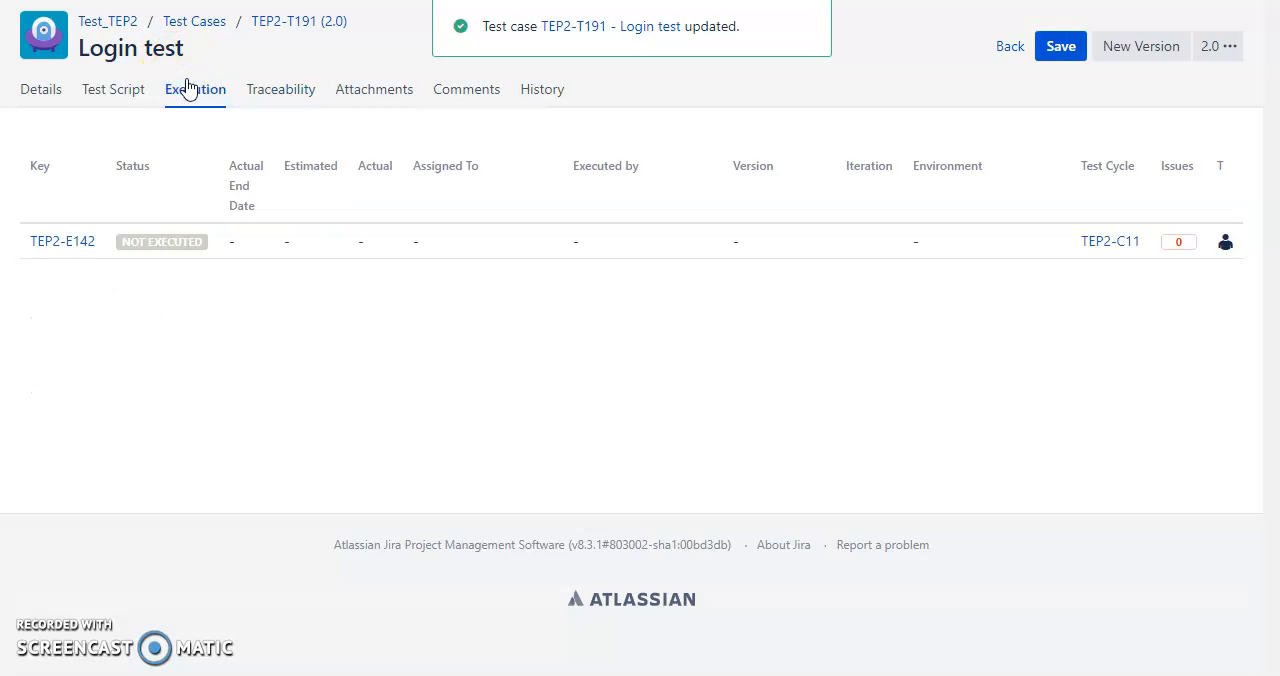
left_click(74, 241)
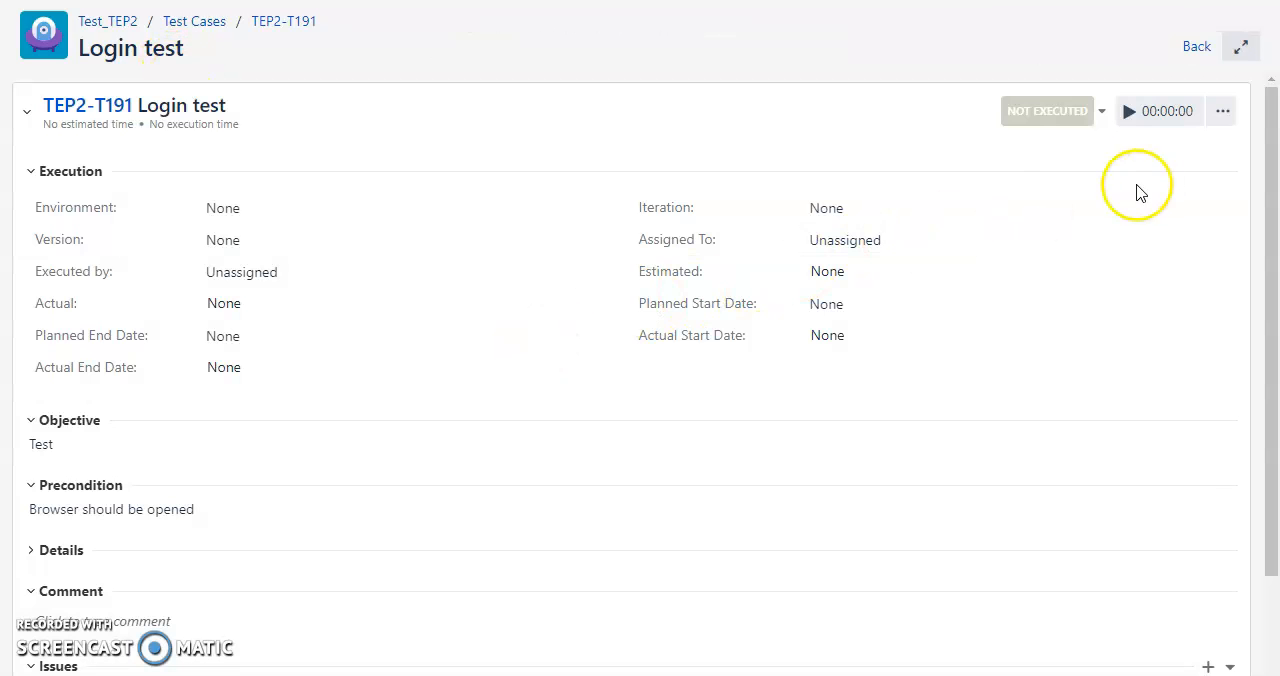
Reopen execution TEP2-E142 from the Login test case's executions and review its details, issues, attachments and test script.
left_click(283, 21)
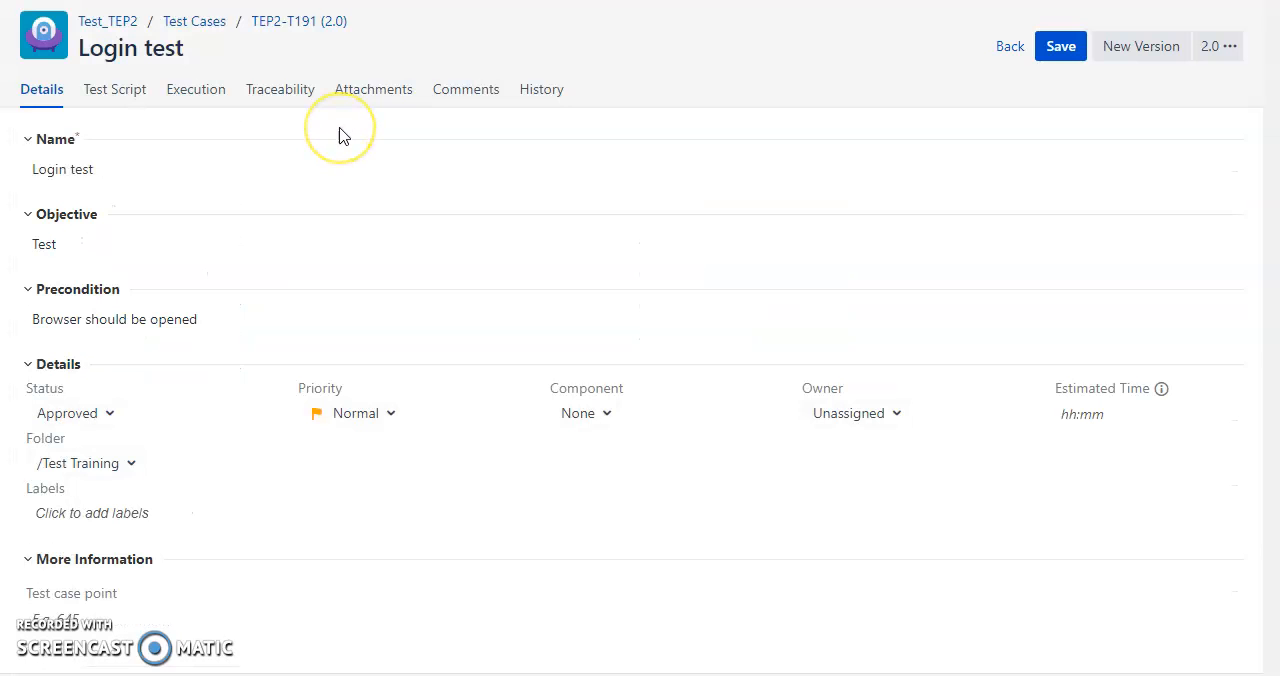
left_click(197, 95)
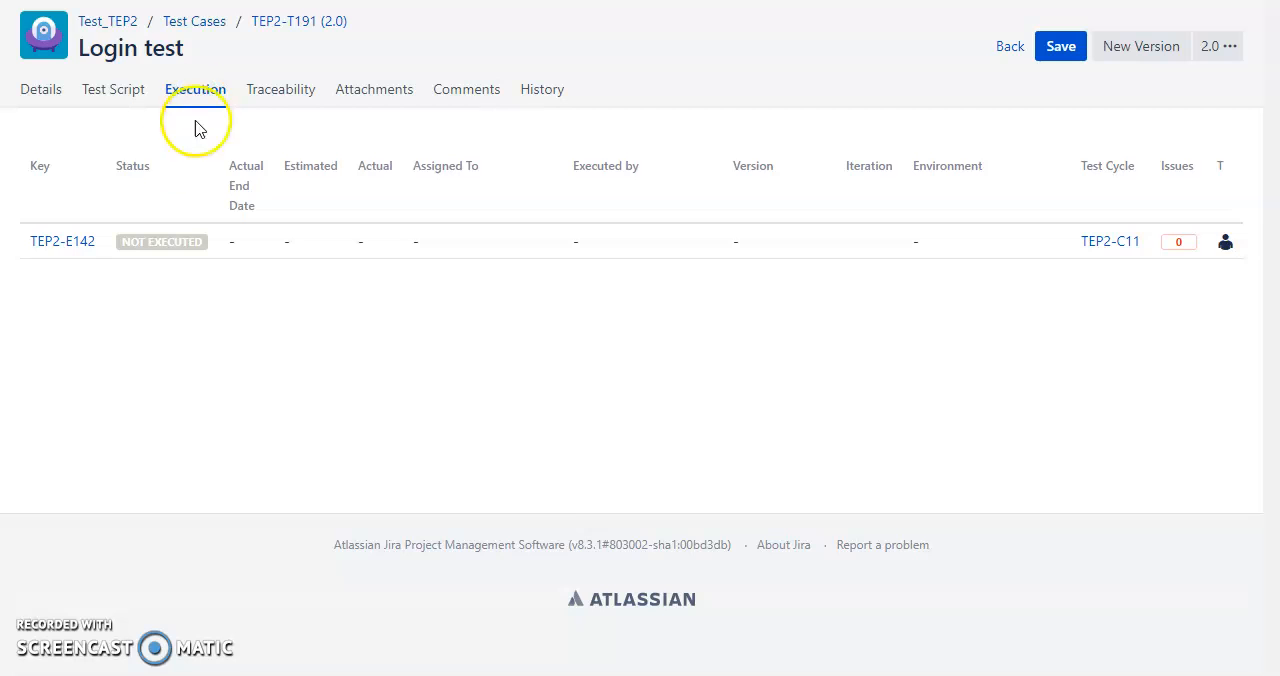
left_click(73, 242)
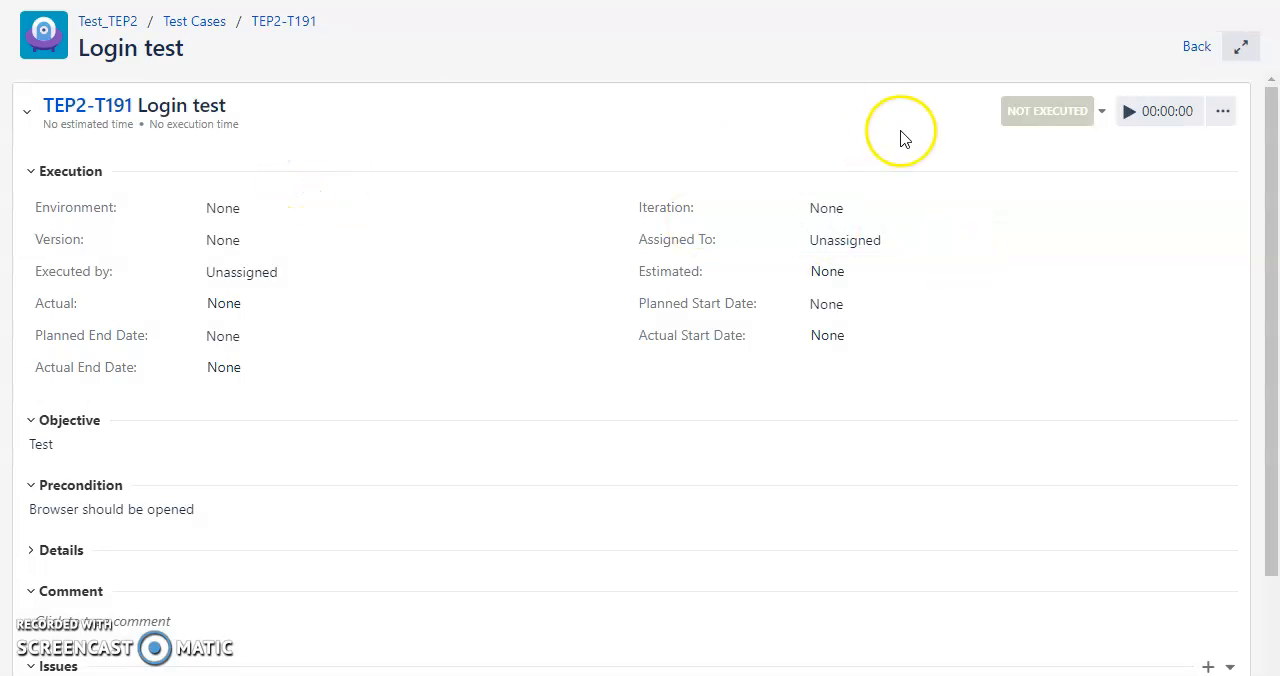
scroll(757, 306, "down", 3)
scroll(757, 306, "up", 3)
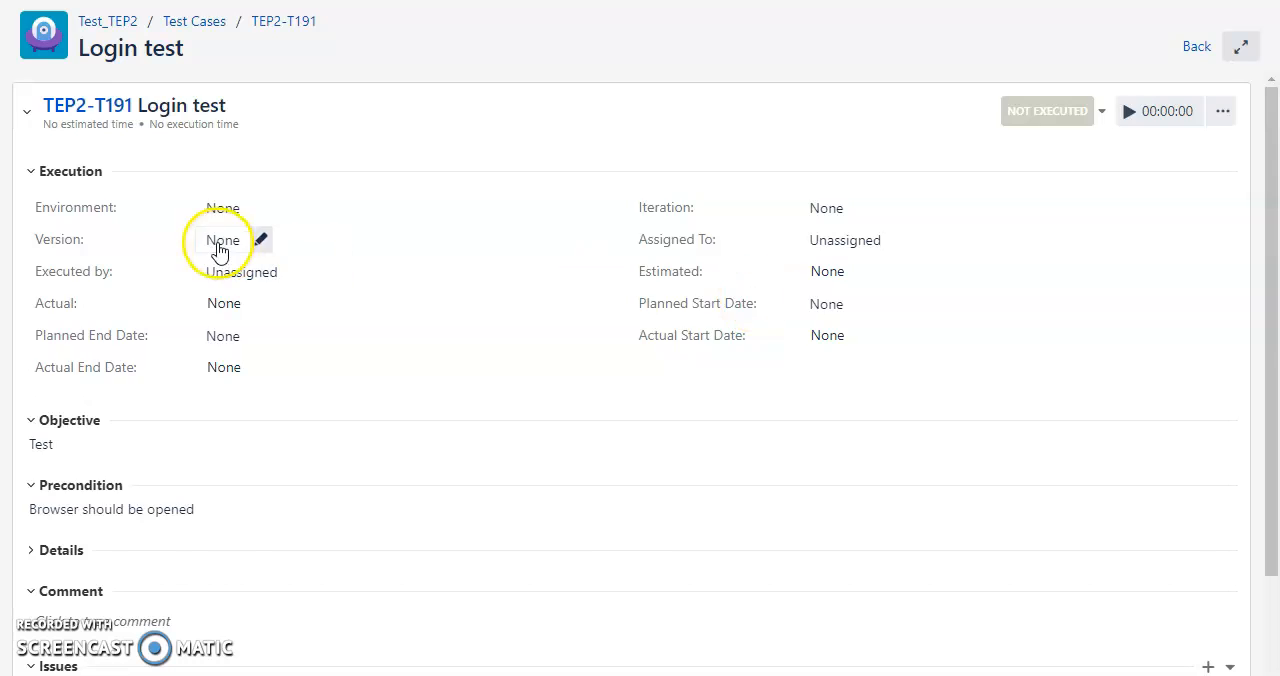
scroll(220, 250, "down", 4)
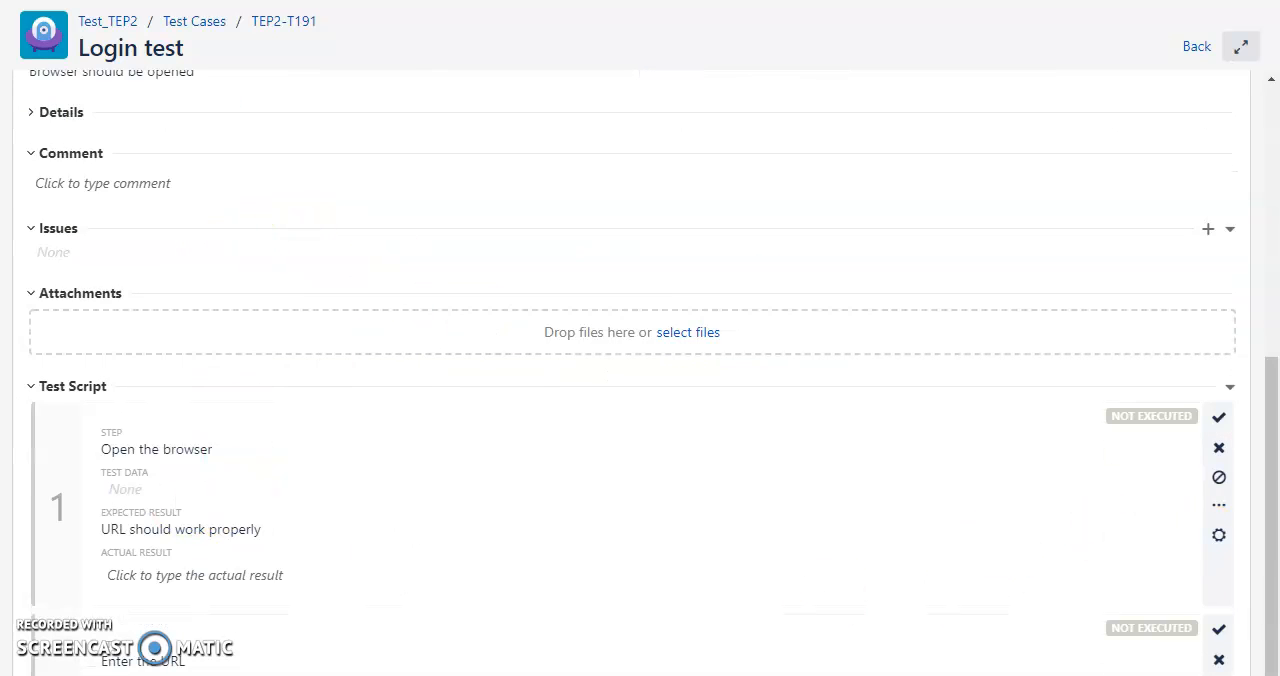
scroll(1226, 425, "up", 4)
scroll(1228, 421, "down", 2)
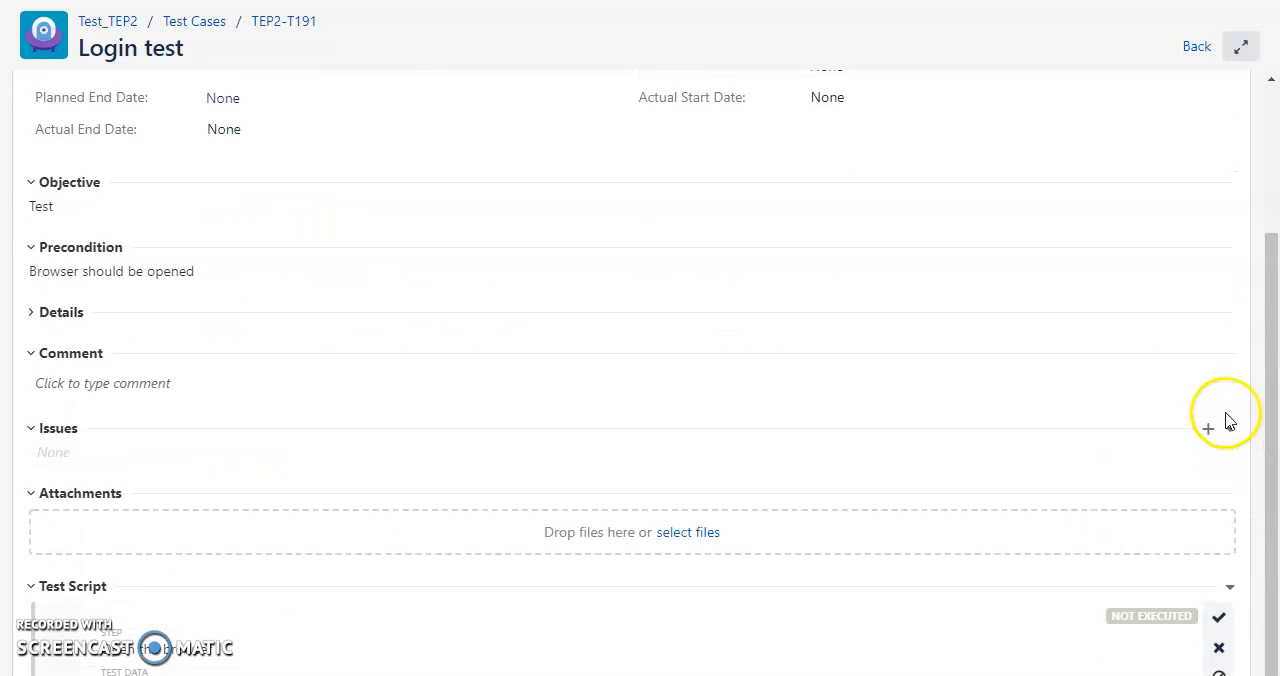
Try the Pass, Fail and Blocked results on the "Open the browser" step and view its additional issue and attachment options.
scroll(1228, 421, "down", 2)
left_click(1228, 420)
left_click(1221, 451)
left_click(1221, 484)
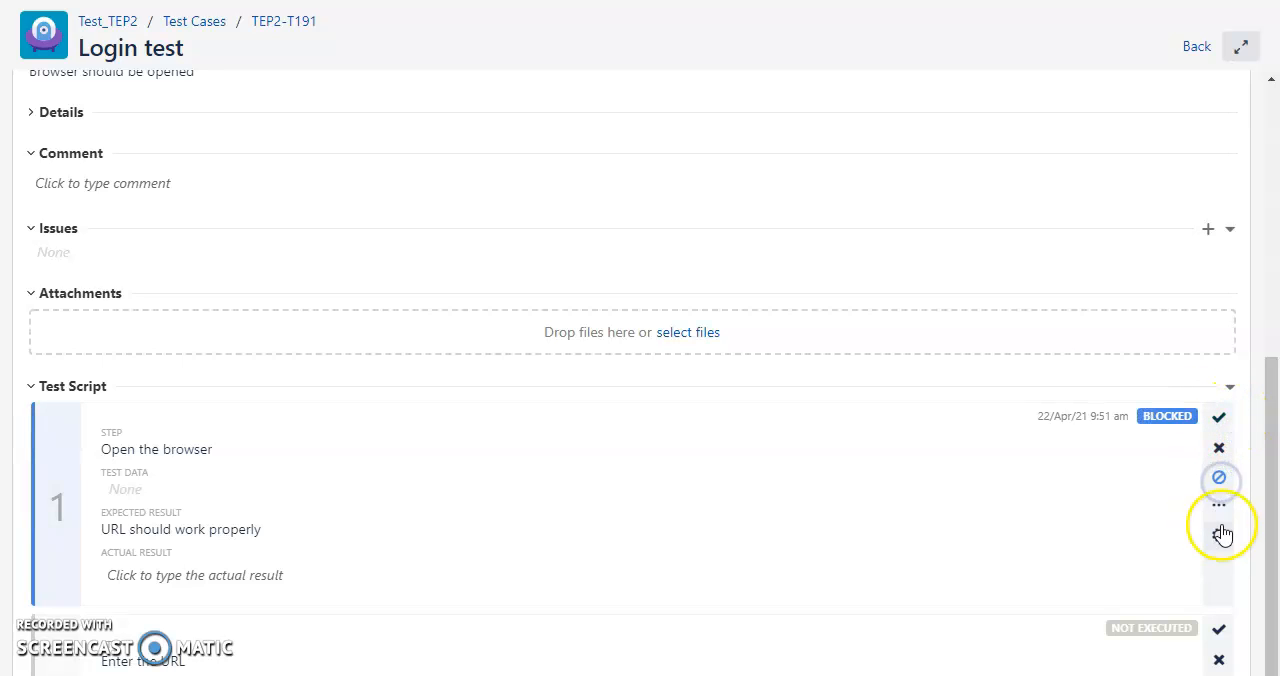
left_click(1222, 508)
left_click(1224, 512)
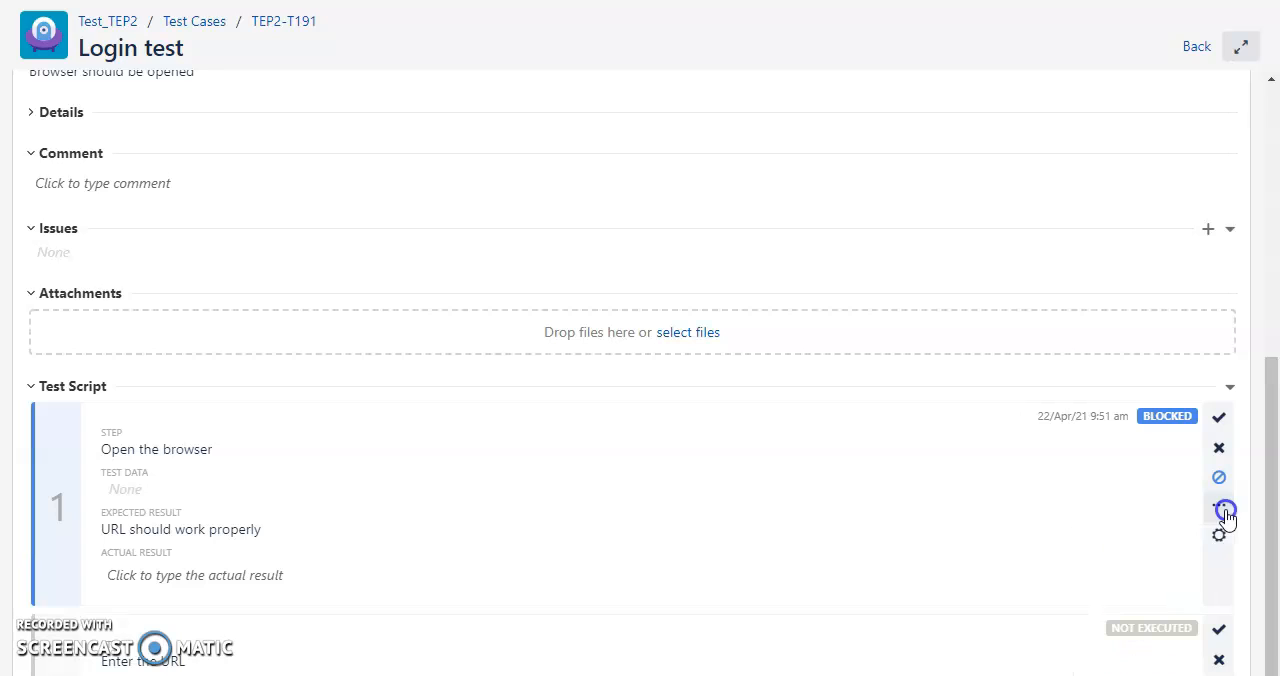
left_click(1222, 540)
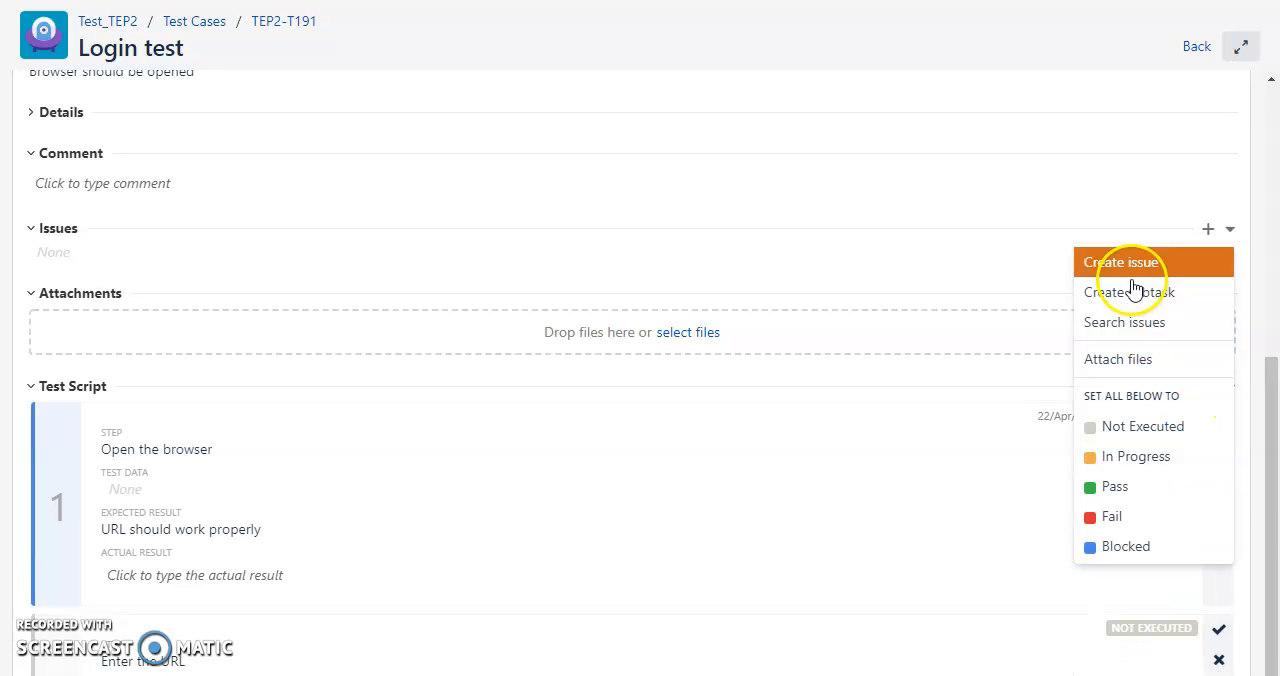
left_click(938, 418)
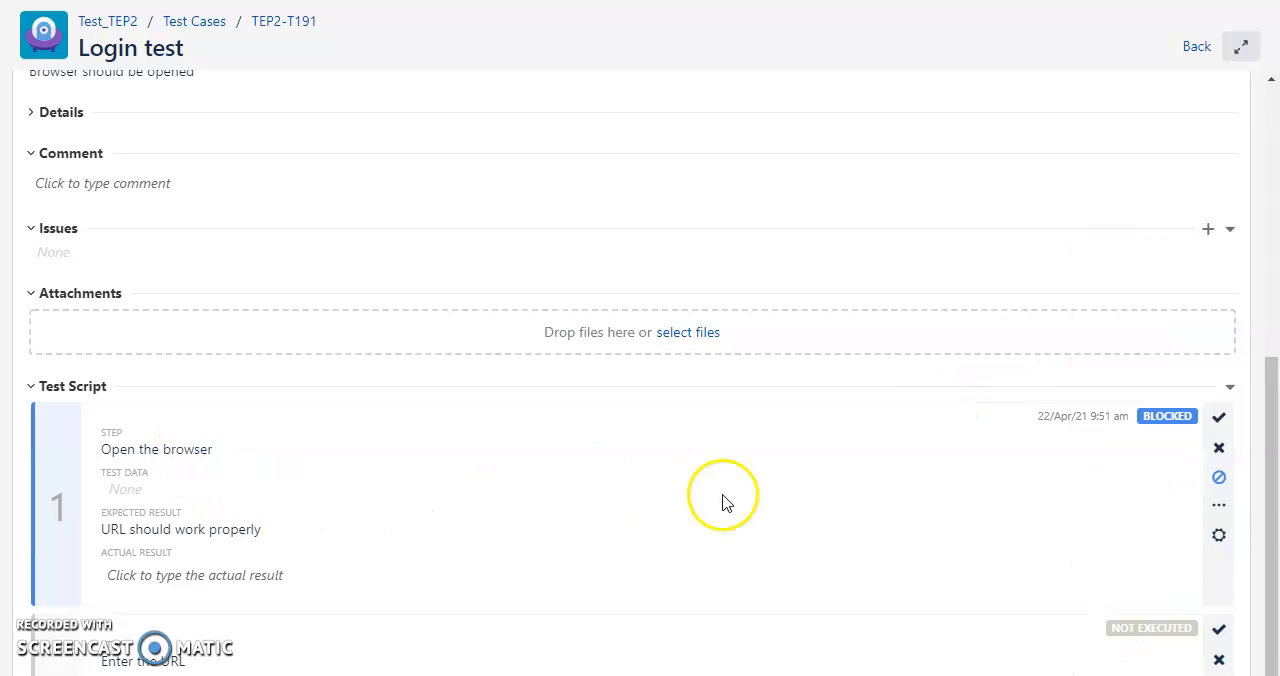
Start the execution timer and set the overall execution status to In Progress.
scroll(1006, 426, "up", 5)
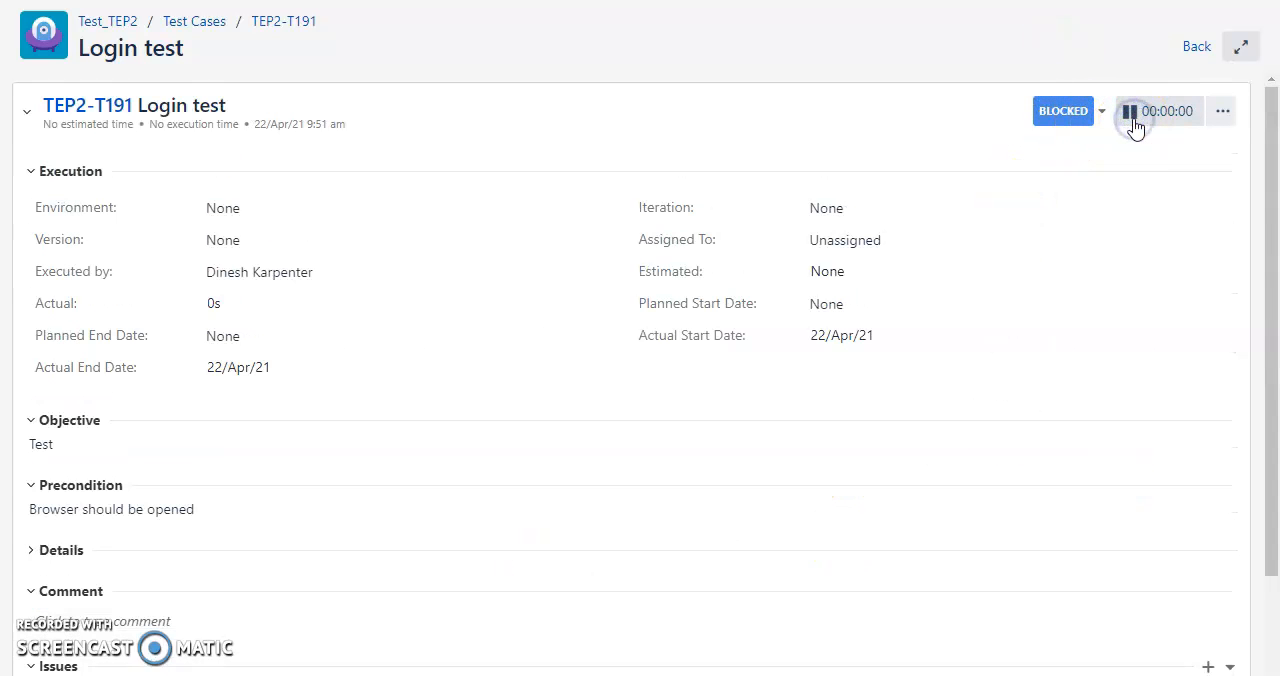
left_click(1088, 118)
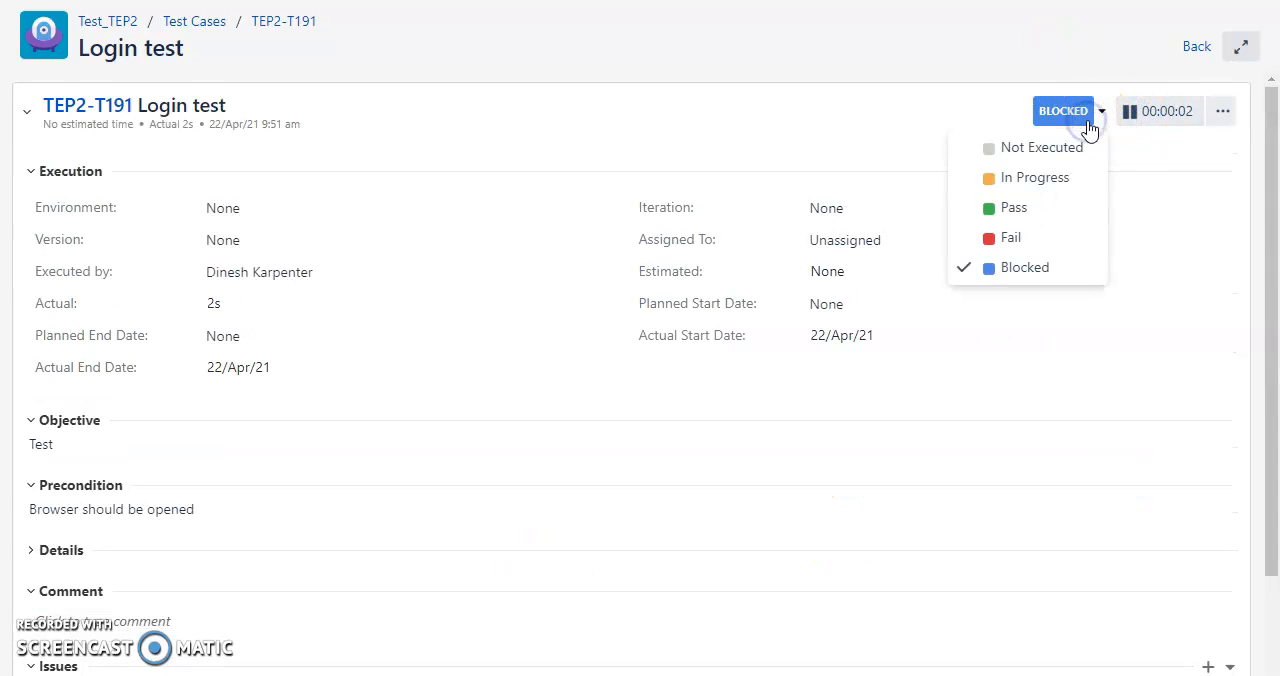
left_click(1037, 181)
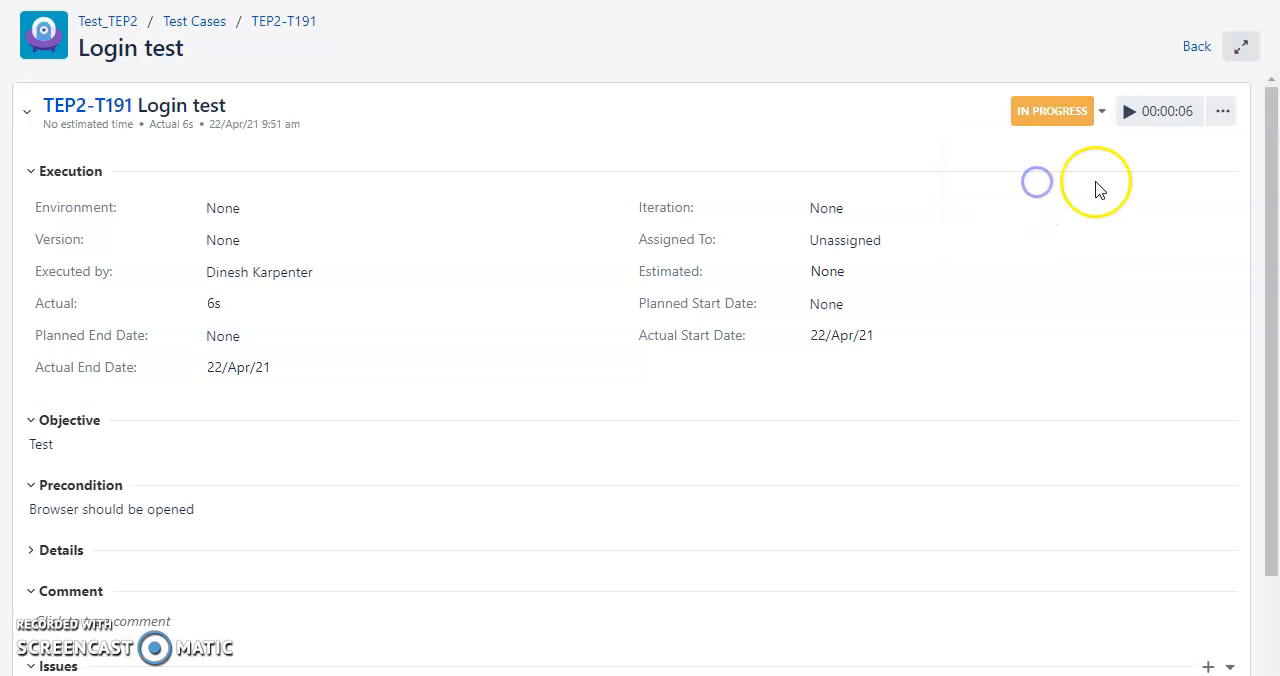
Mark the "Open the browser" script step as Fail and the "Enter the URL" step as Pass.
scroll(1189, 314, "down", 5)
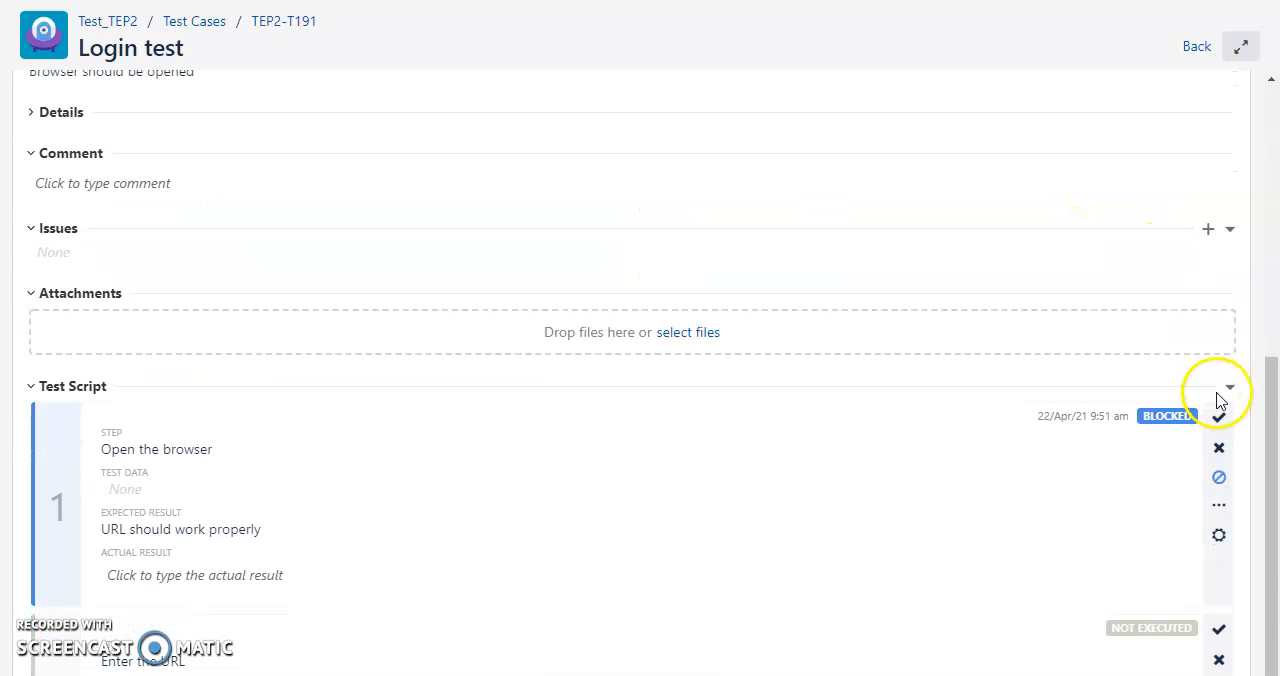
left_click(1219, 448)
left_click(1218, 628)
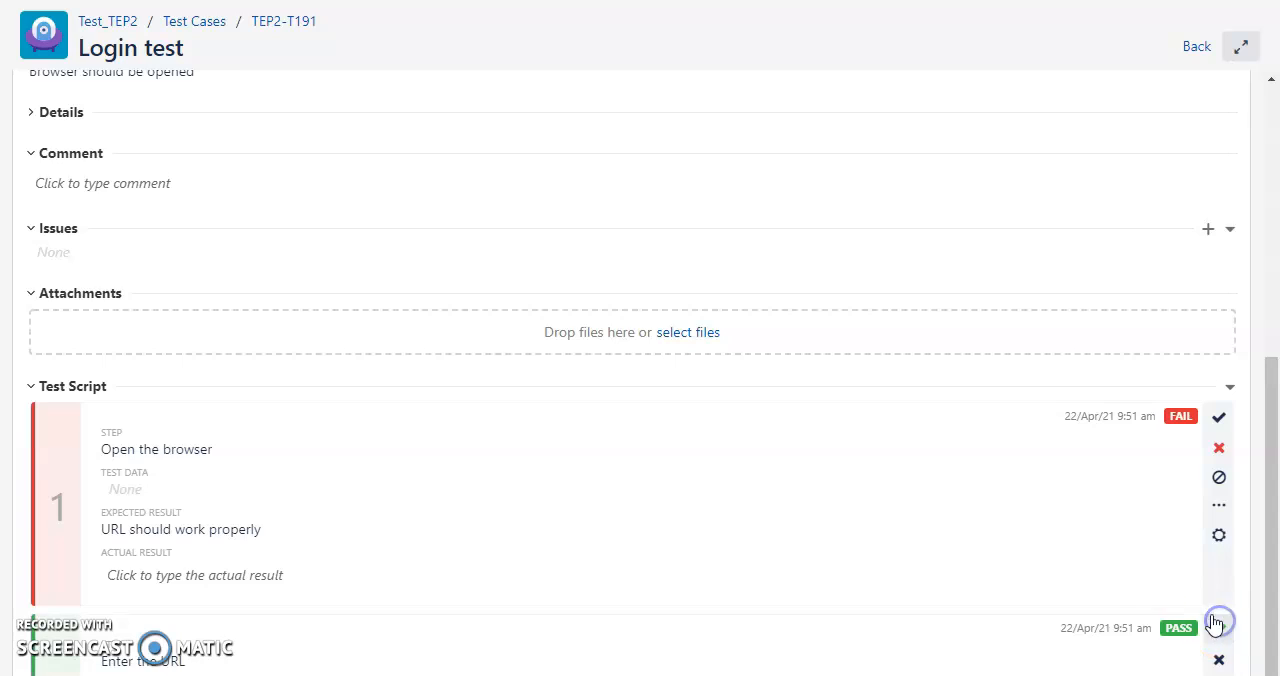
scroll(1062, 598, "up", 3)
scroll(1062, 598, "up", 2)
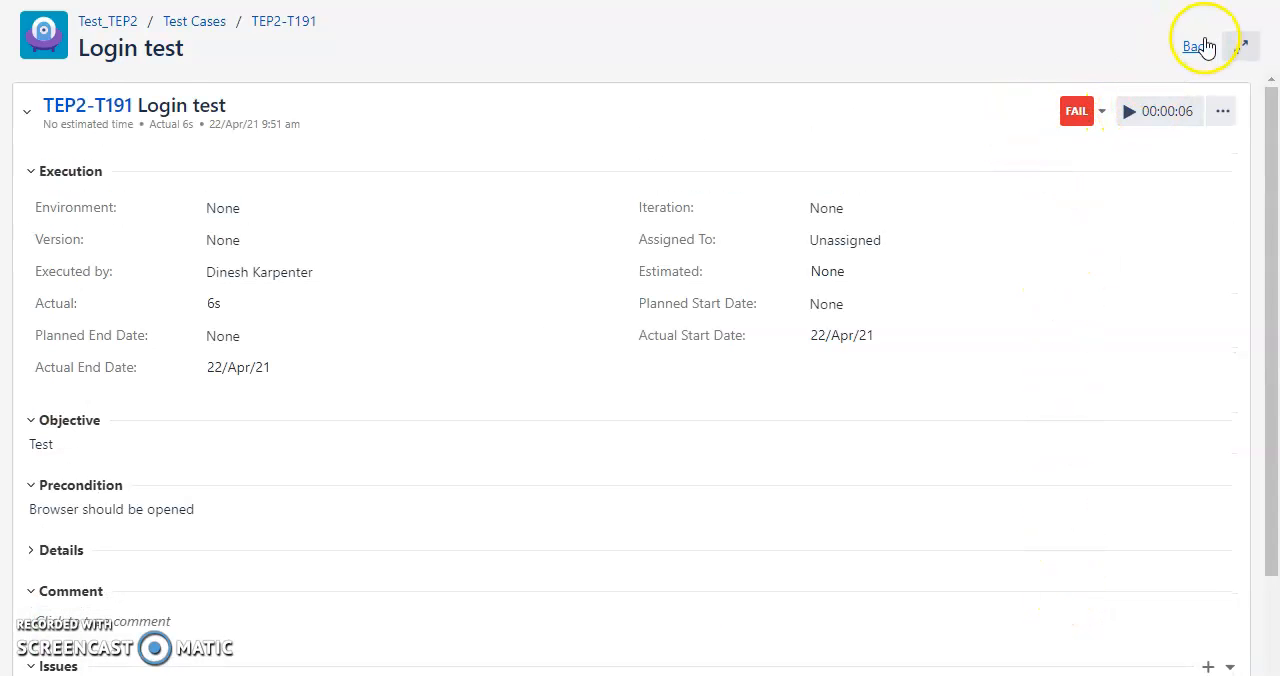
Set the recorded execution time to 10:00 and save it.
left_click(1222, 112)
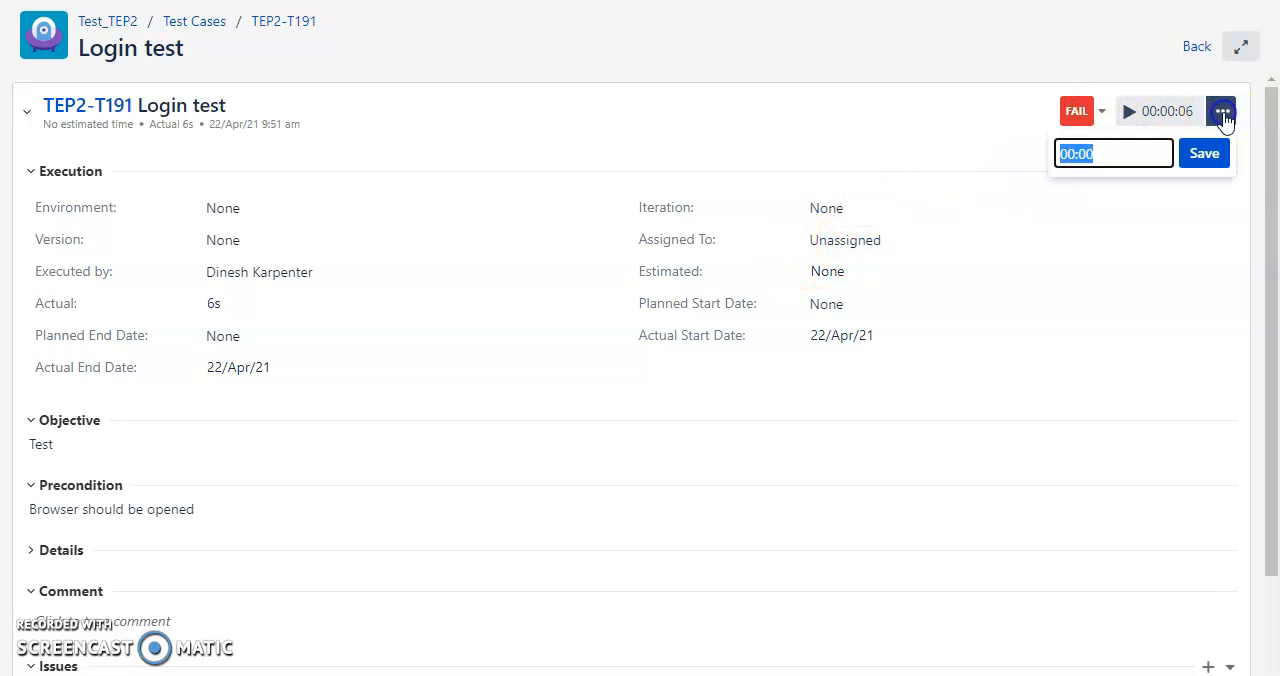
type("10:00")
left_click(1192, 157)
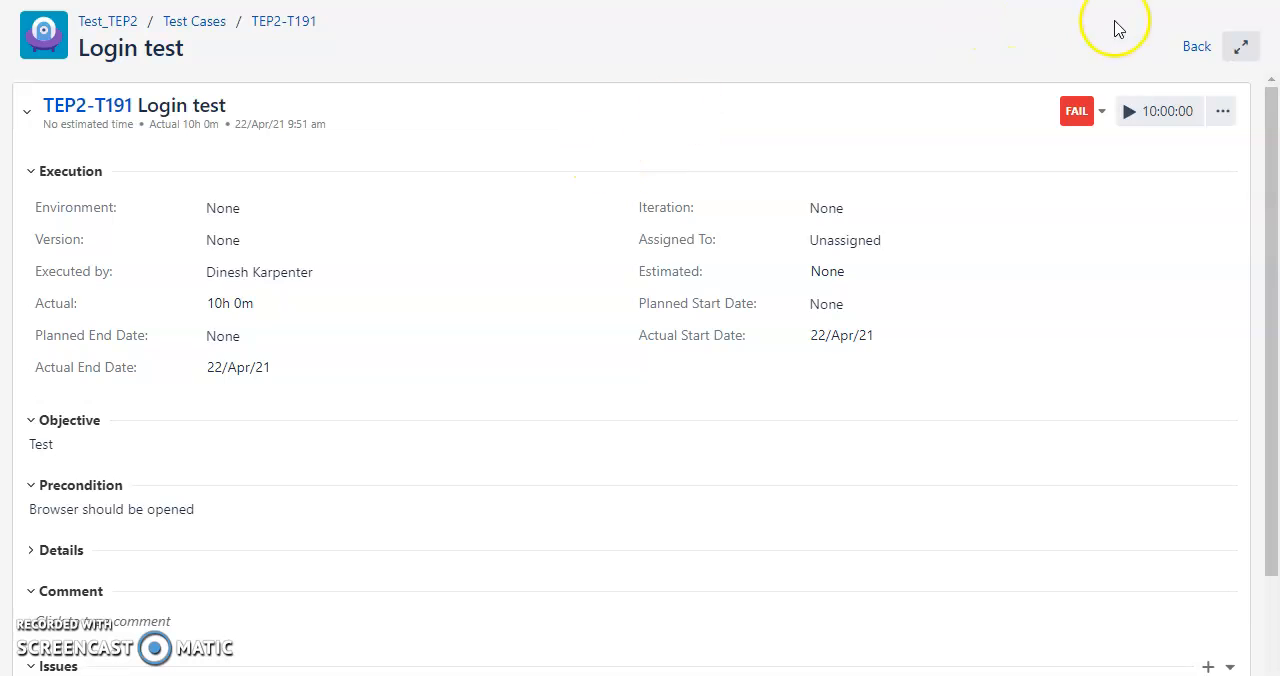
Go back to the Login test case's executions and check the status, actual time and issues recorded for TEP2-E142.
scroll(723, 191, "down", 4)
scroll(1073, 90, "up", 4)
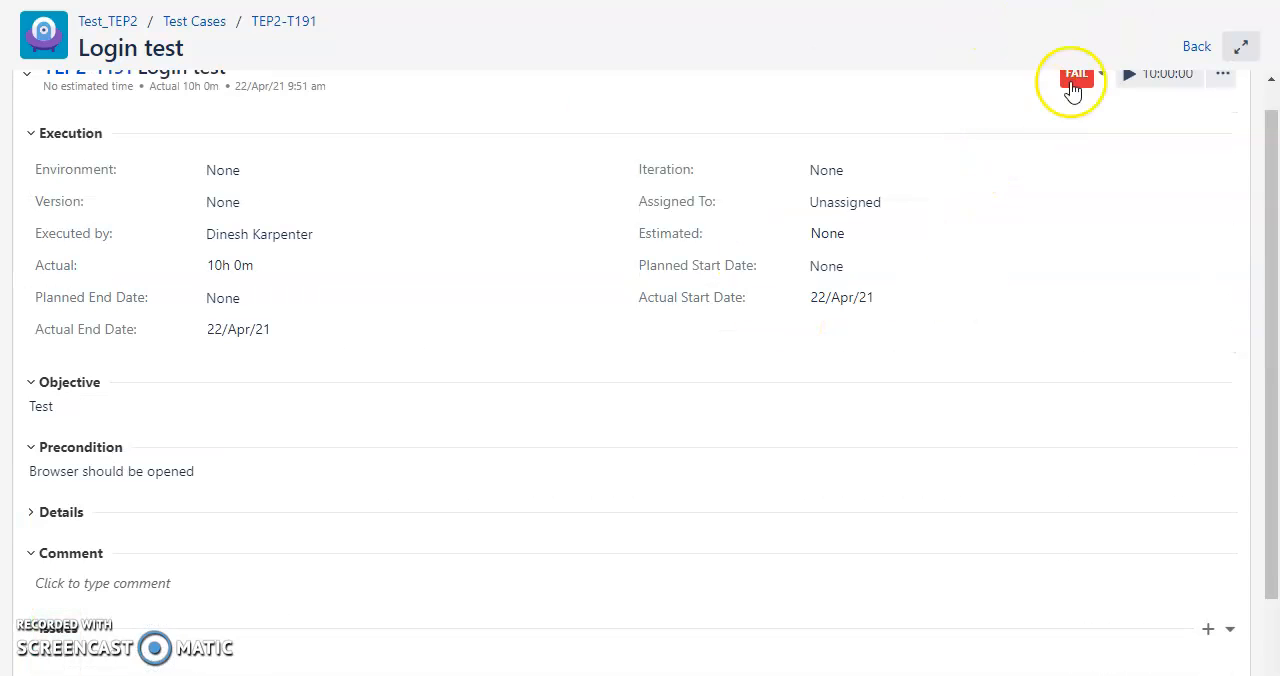
left_click(1197, 47)
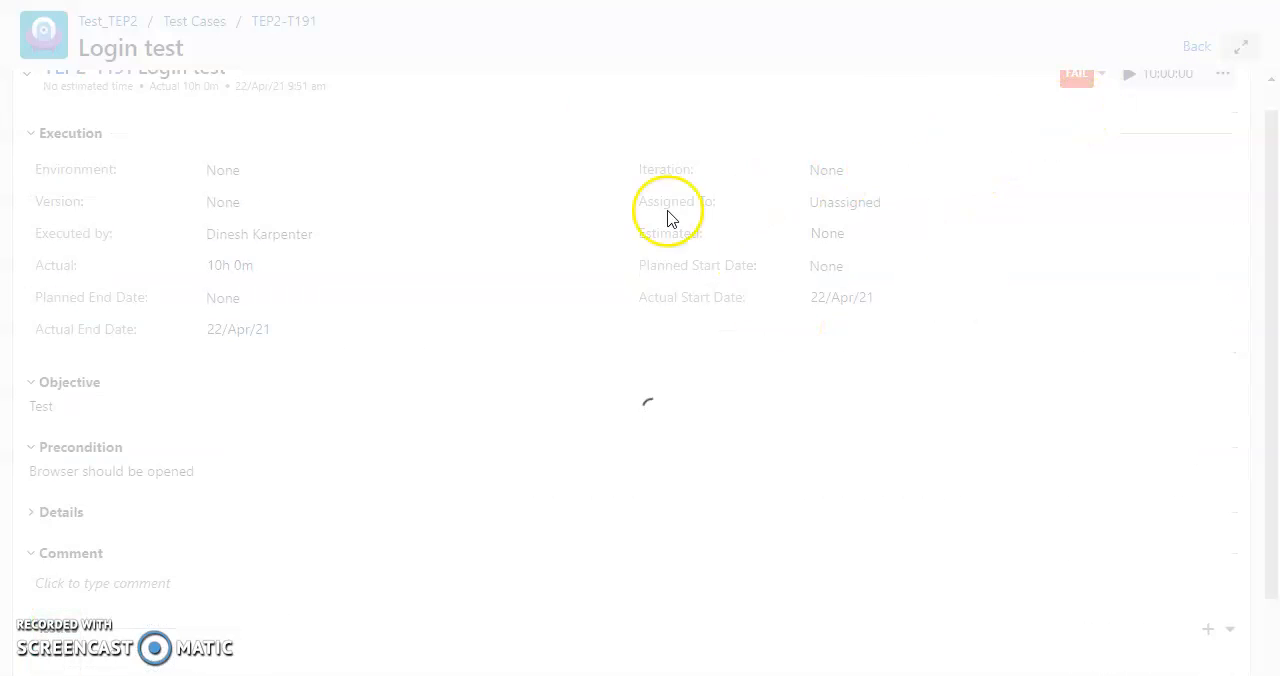
left_click(219, 99)
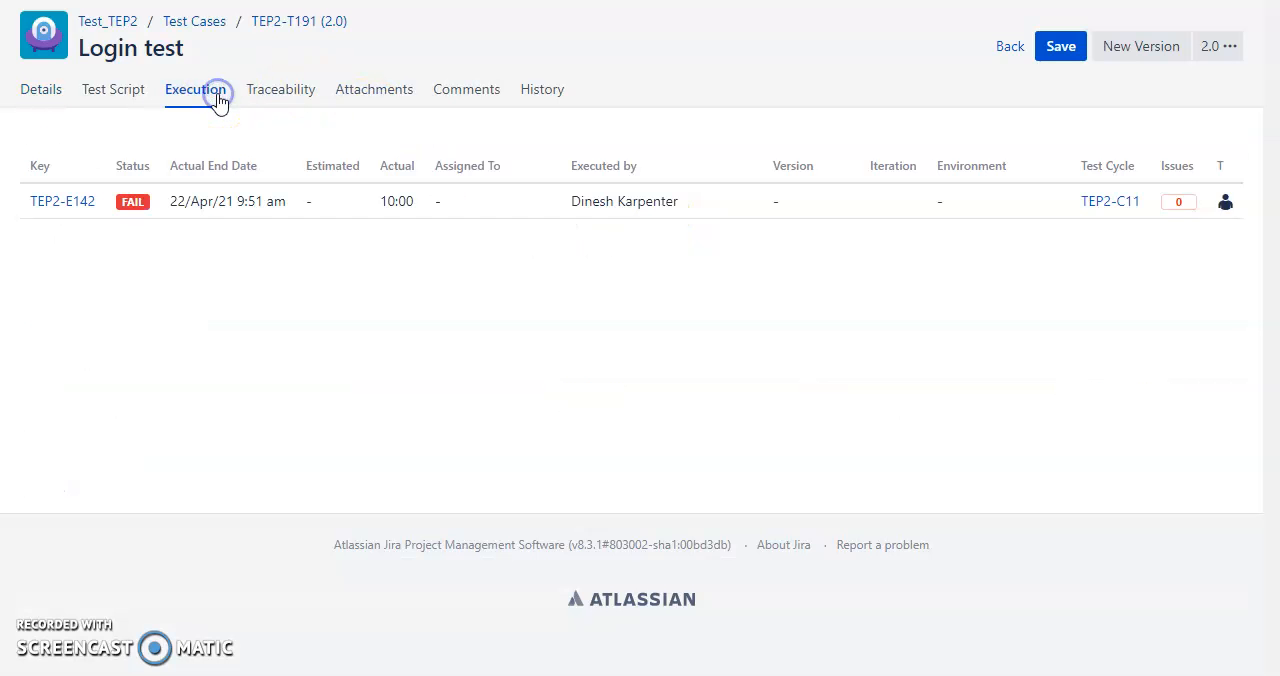
left_click(133, 201)
left_click(640, 304)
double_click(1189, 204)
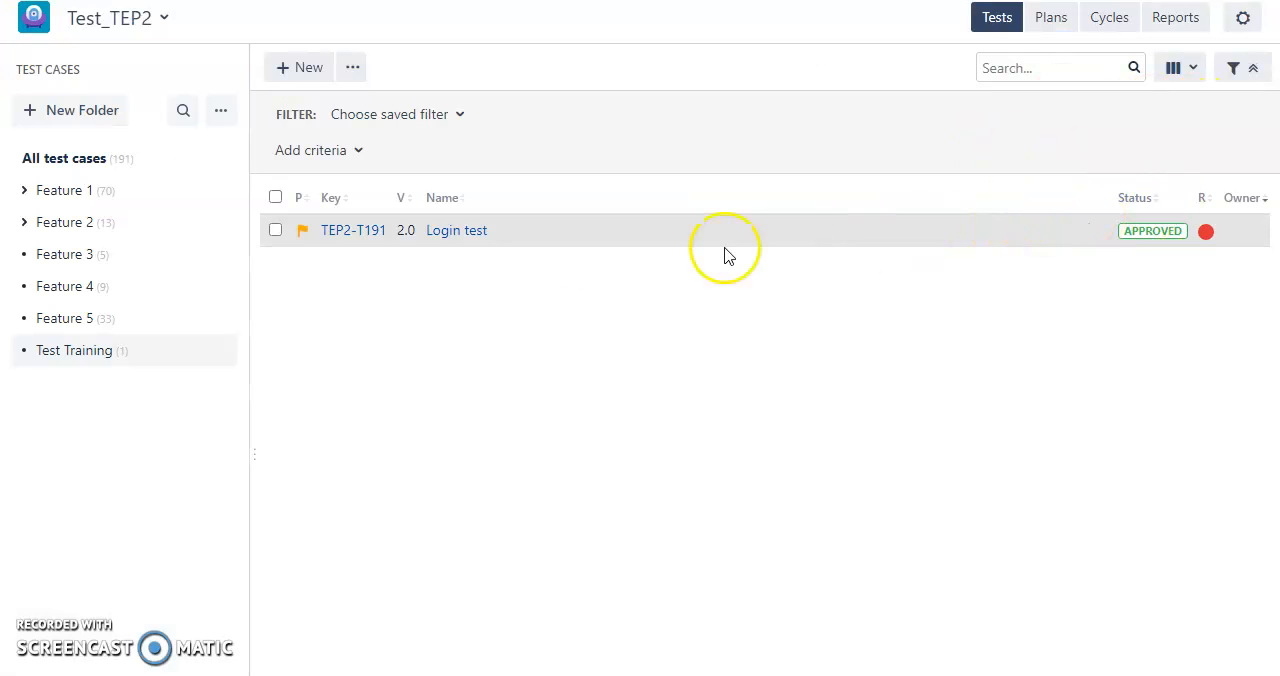
Reopen the Login test case from the Test Training folder and look at its attachments and execution results.
left_click(476, 231)
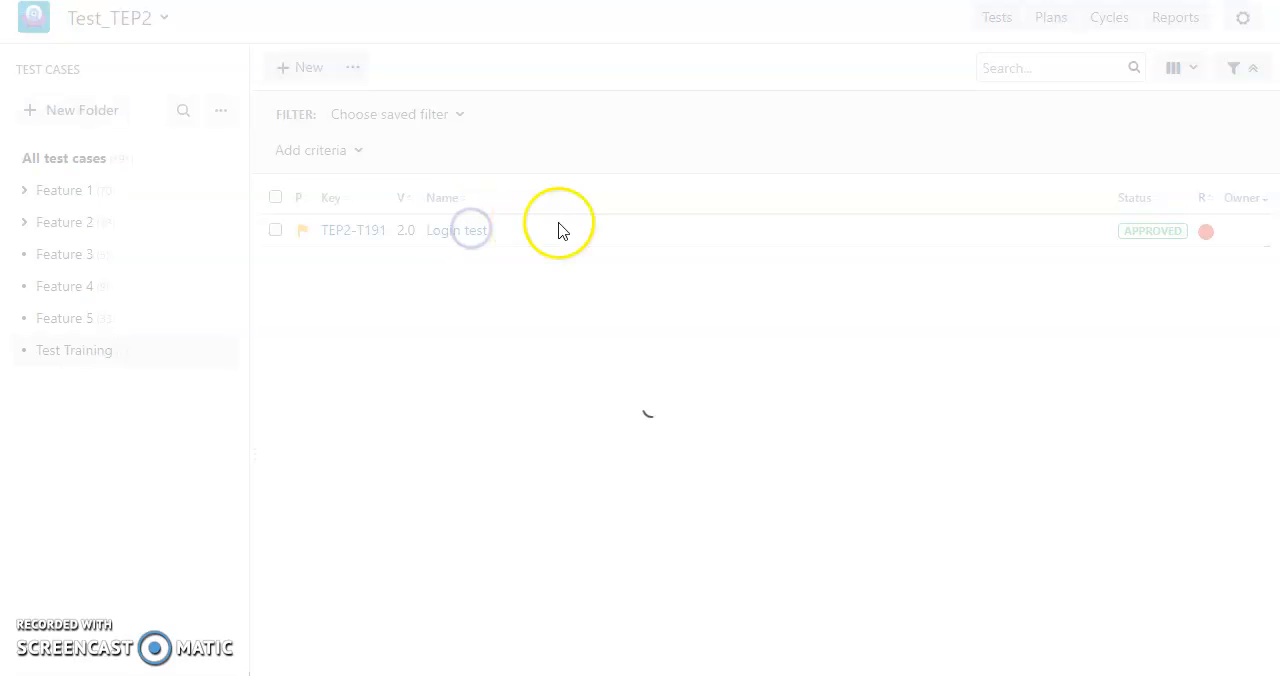
left_click(385, 92)
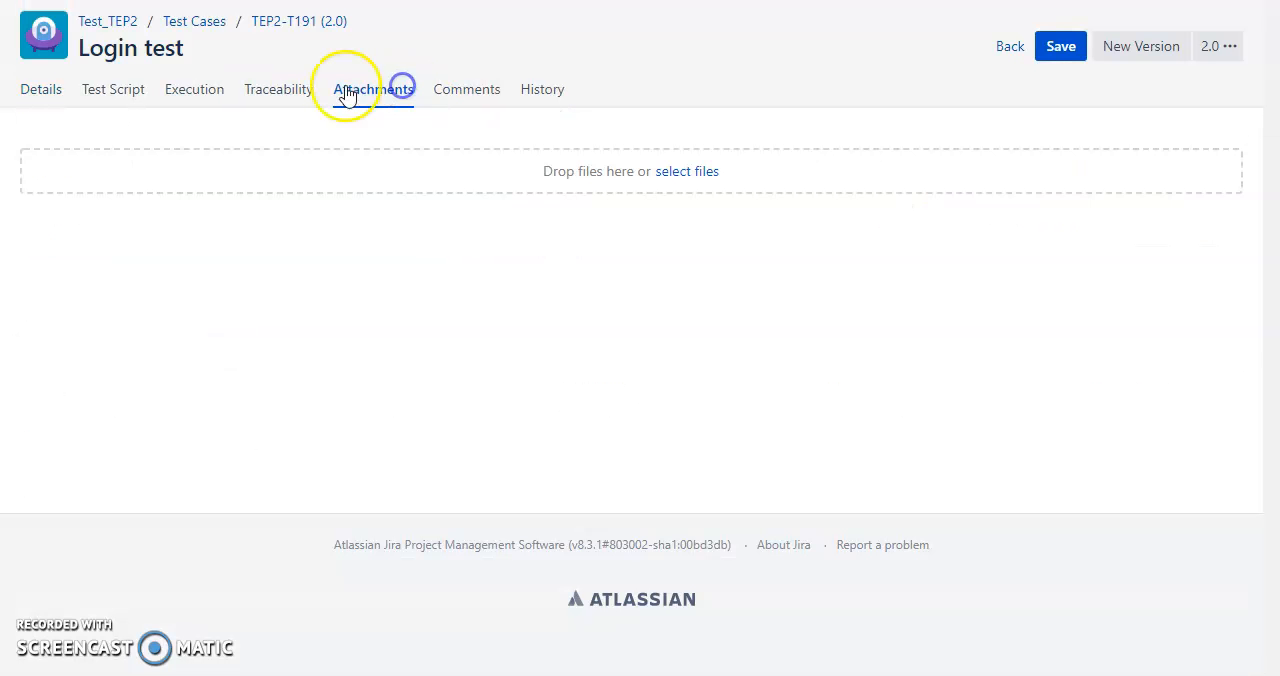
left_click(218, 92)
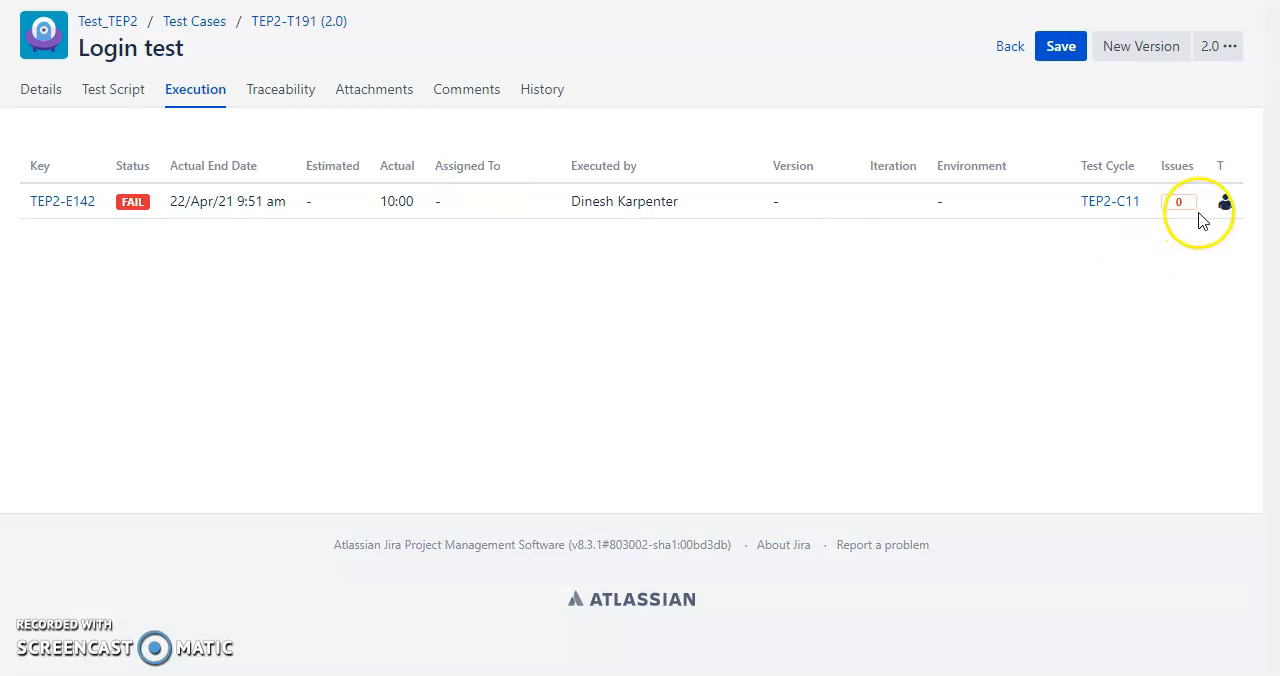
left_click(133, 100)
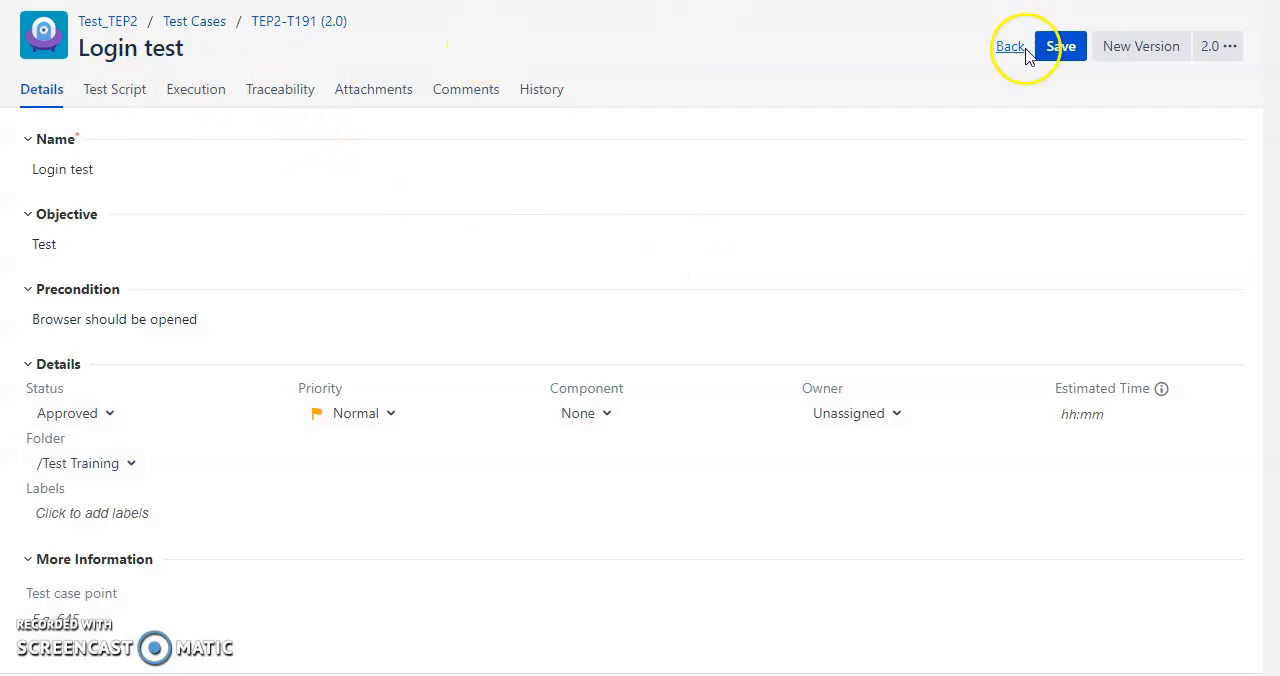
Save the Login test case and select it in the Test Training folder's list.
left_click(1063, 47)
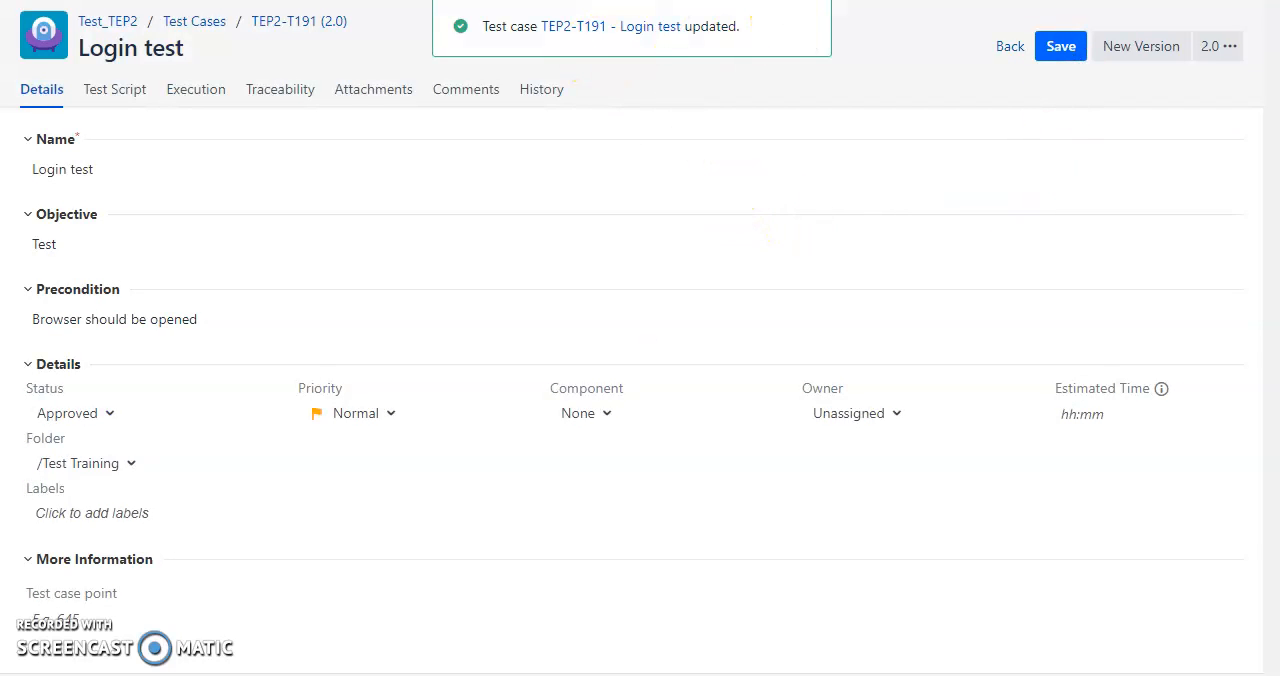
left_click(1010, 46)
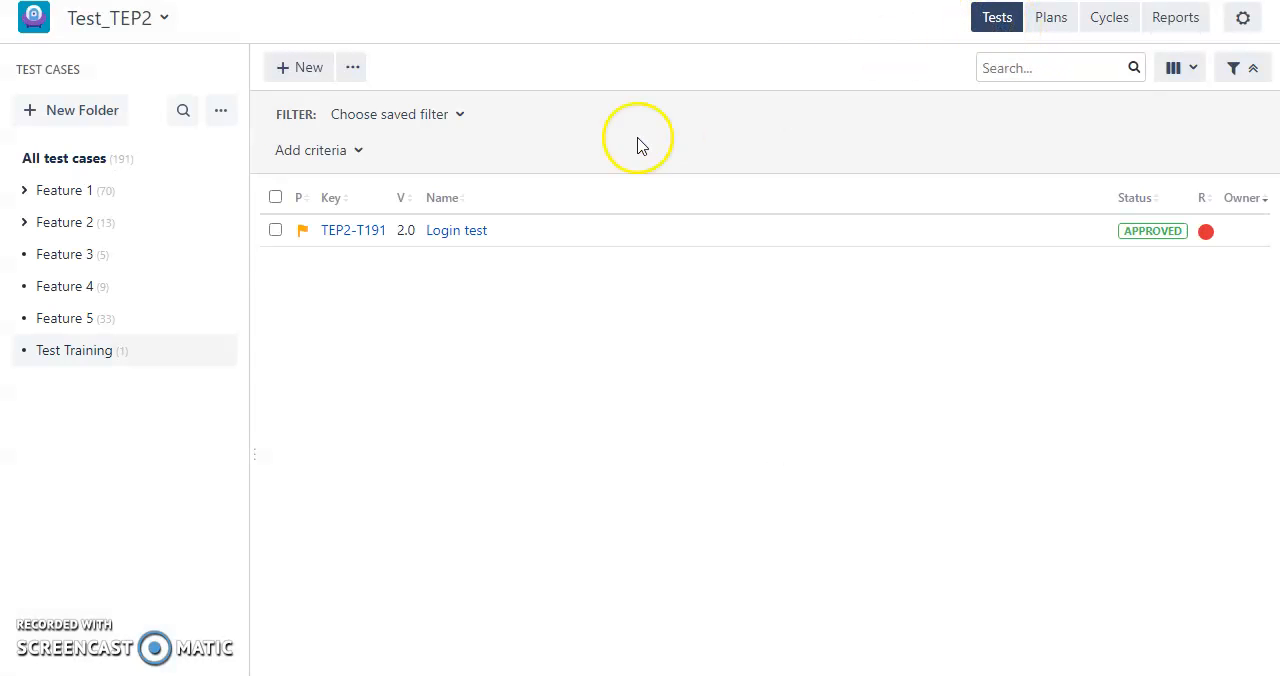
left_click(274, 231)
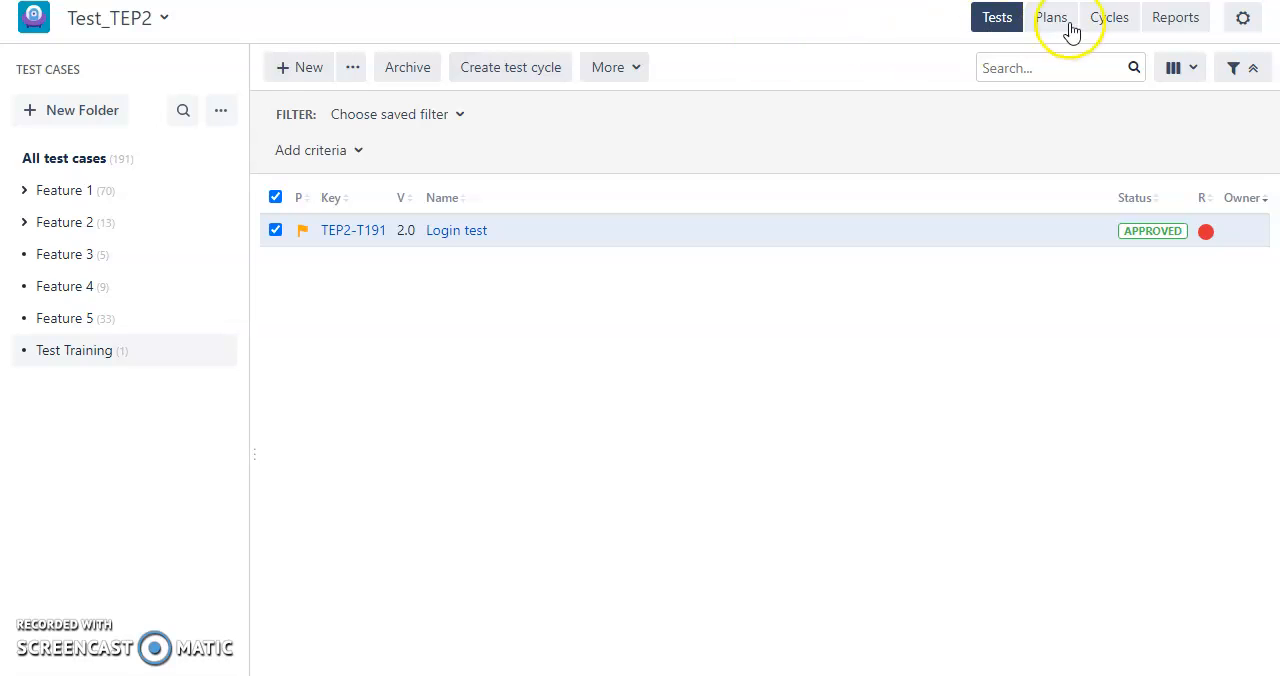
Check the progress of the project's test cycles and generate the Test execution results (summary) report for TEP2.
left_click(1112, 17)
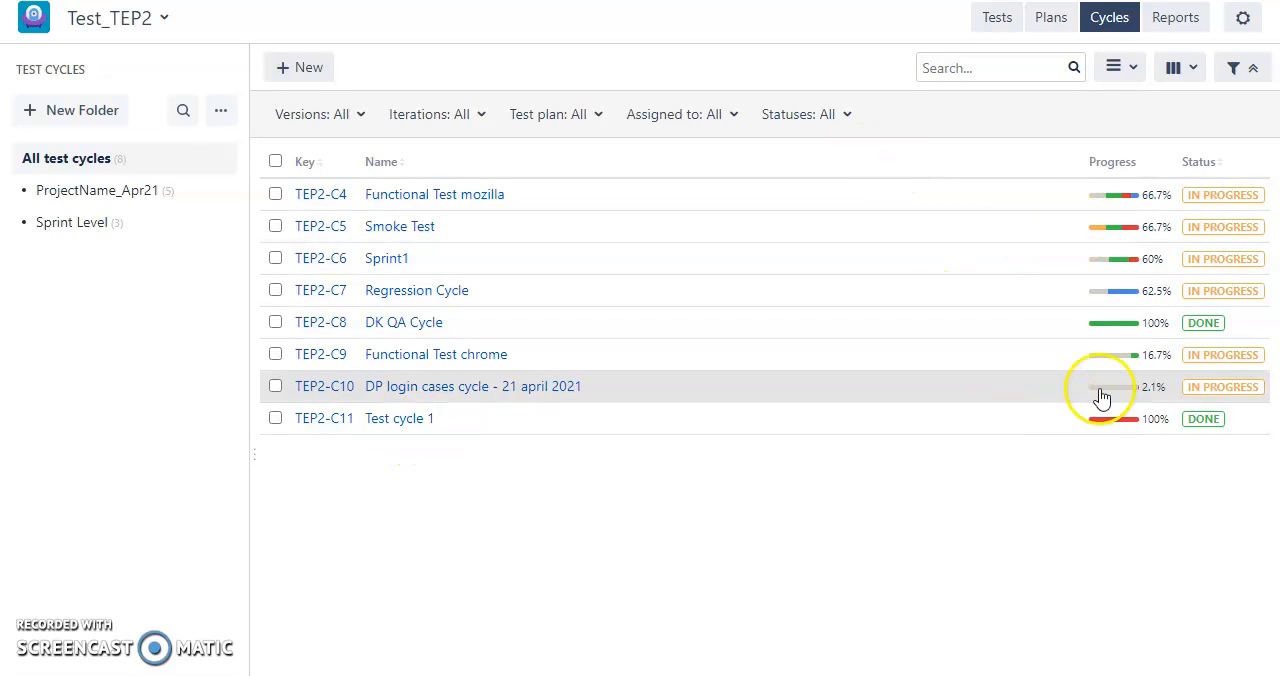
left_click(1182, 25)
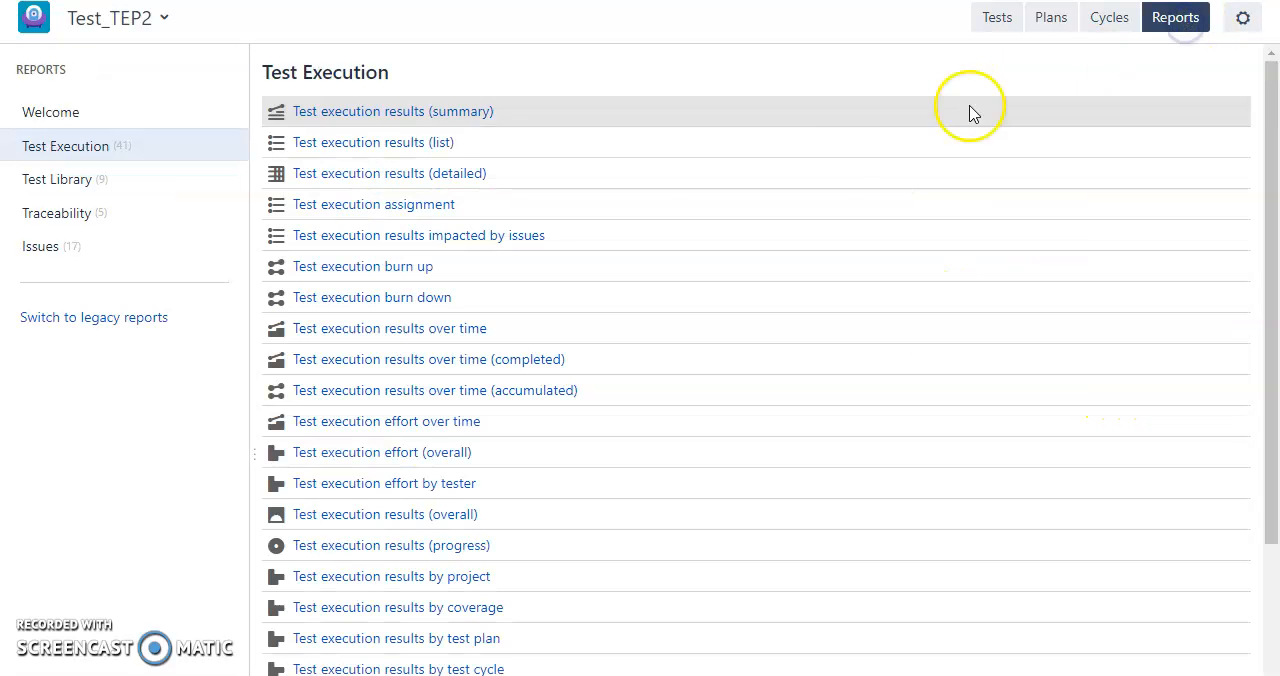
left_click(380, 120)
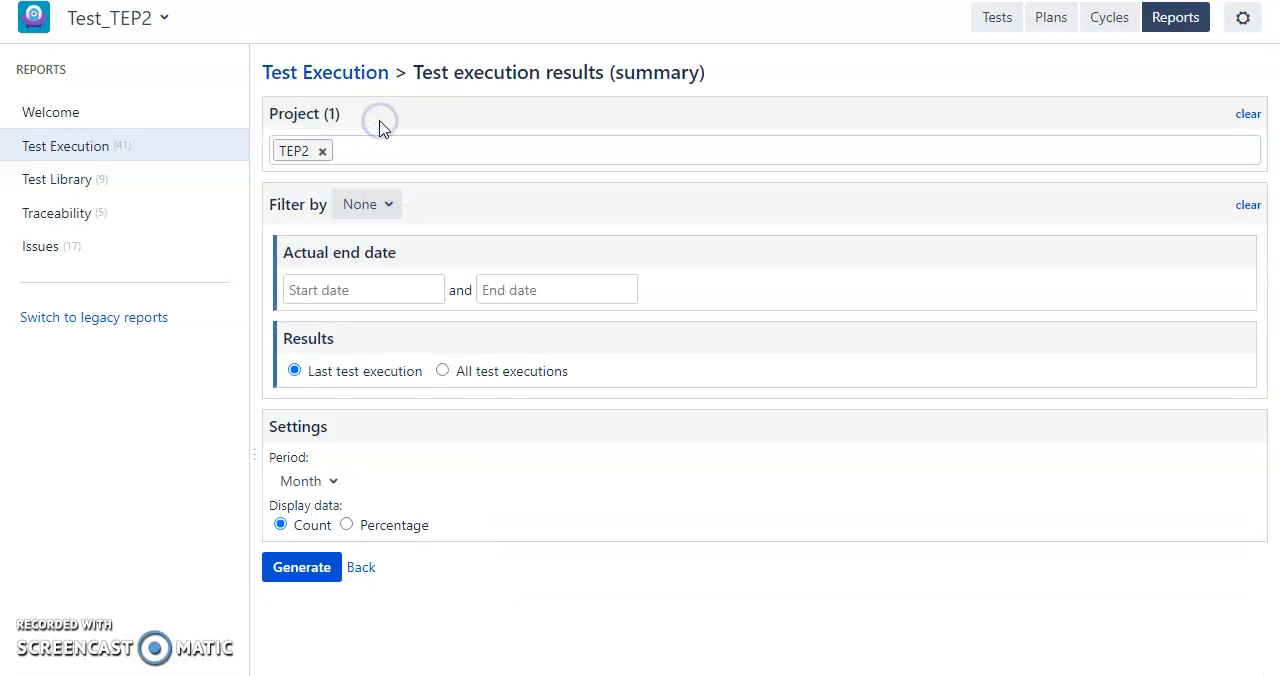
left_click(305, 567)
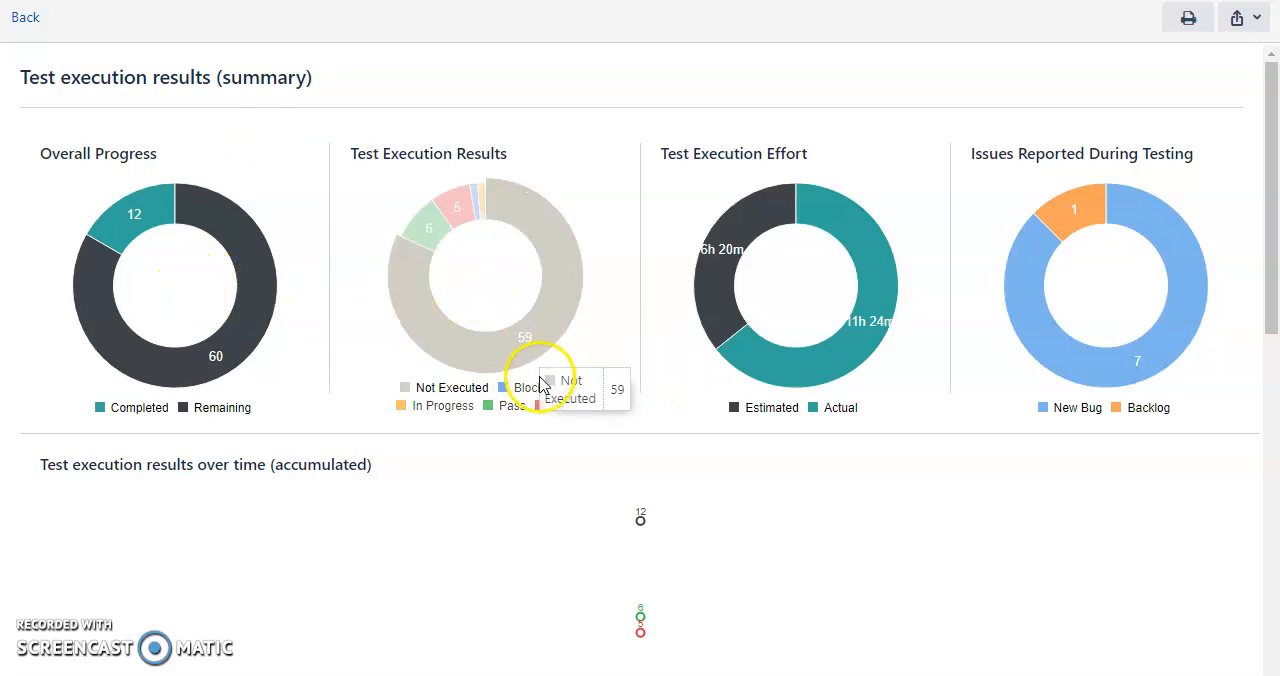
Review the charts on results, effort, reported issues and coverage throughout the test execution summary report.
scroll(502, 508, "down", 5)
scroll(502, 508, "down", 3)
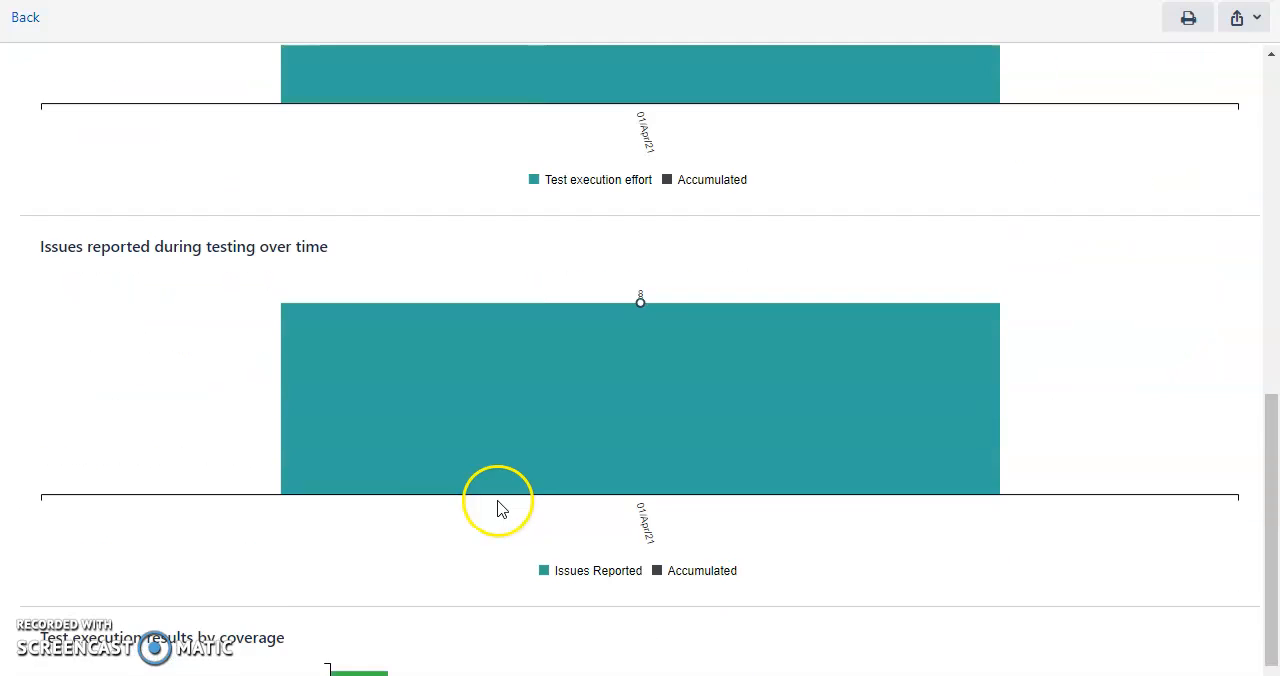
scroll(446, 485, "down", 6)
scroll(468, 479, "up", 5)
scroll(329, 437, "up", 10)
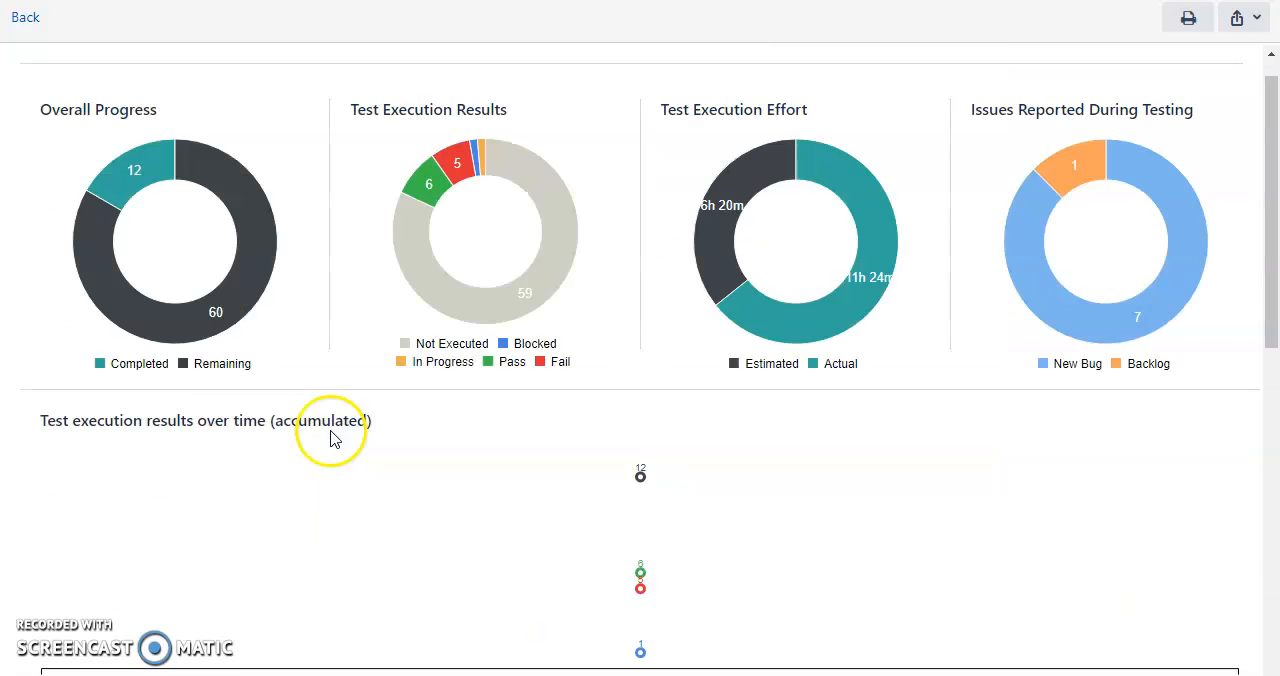
Leave the test execution summary report and open the Login test case from the Test Training folder.
left_click(26, 20)
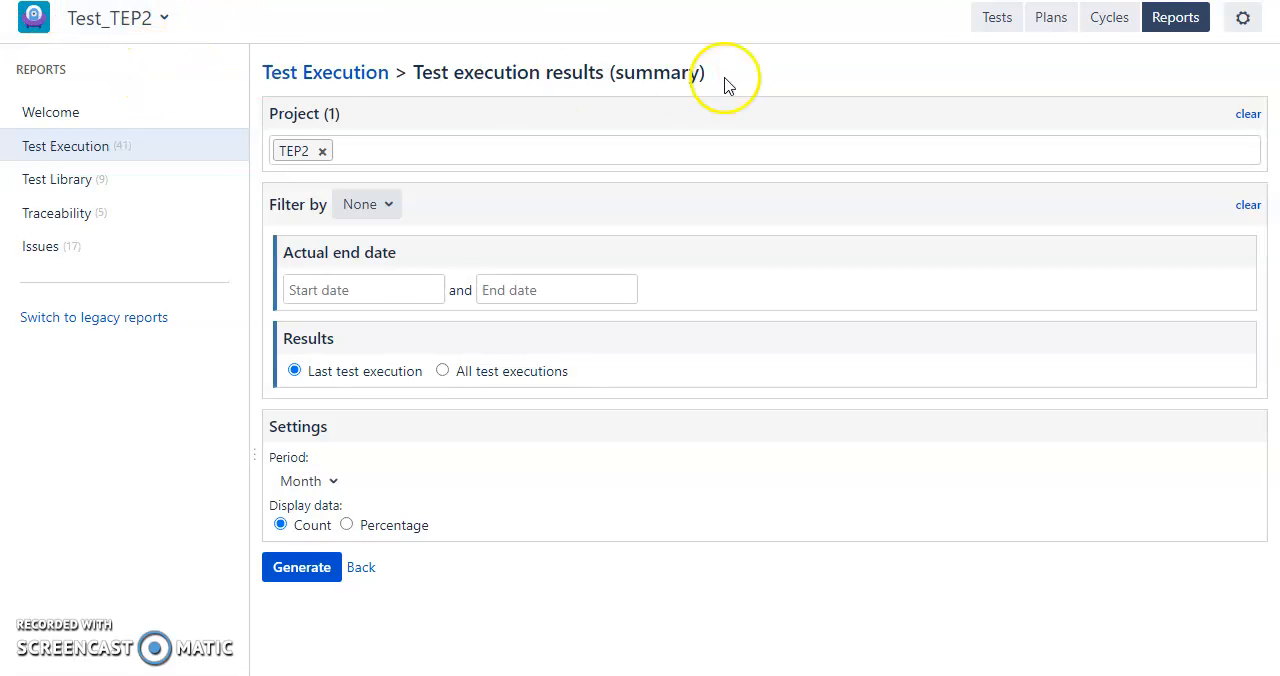
left_click(1010, 30)
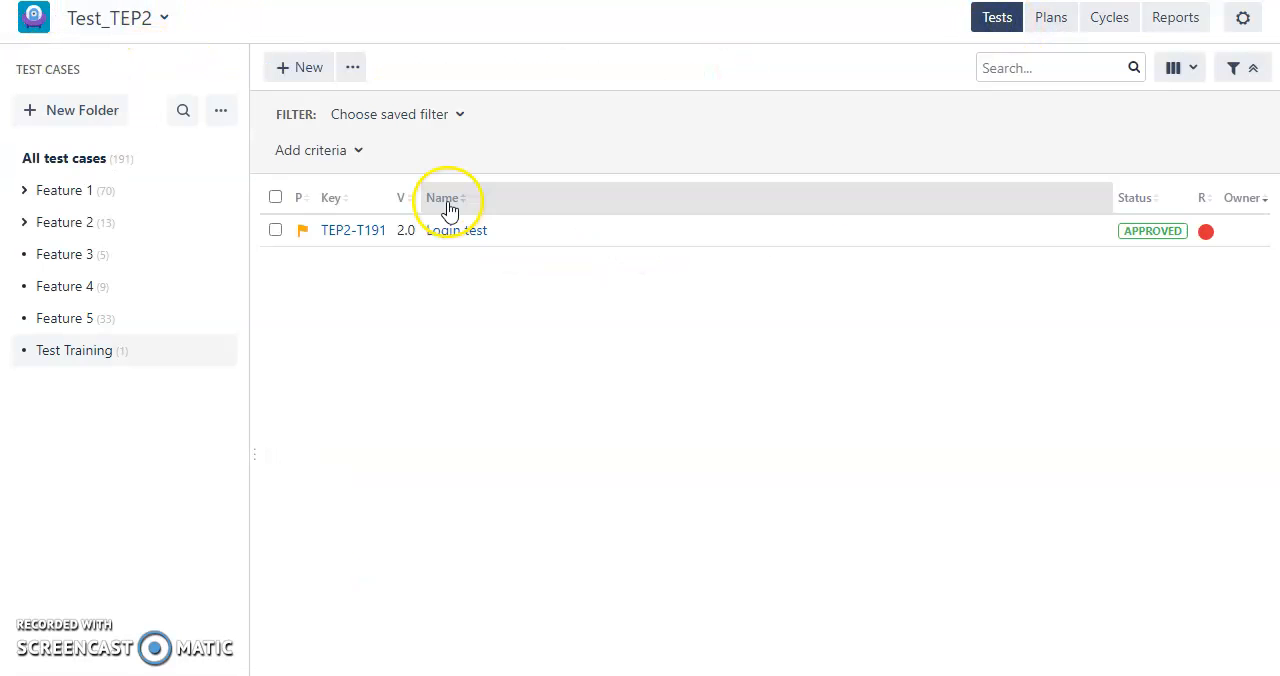
left_click(365, 229)
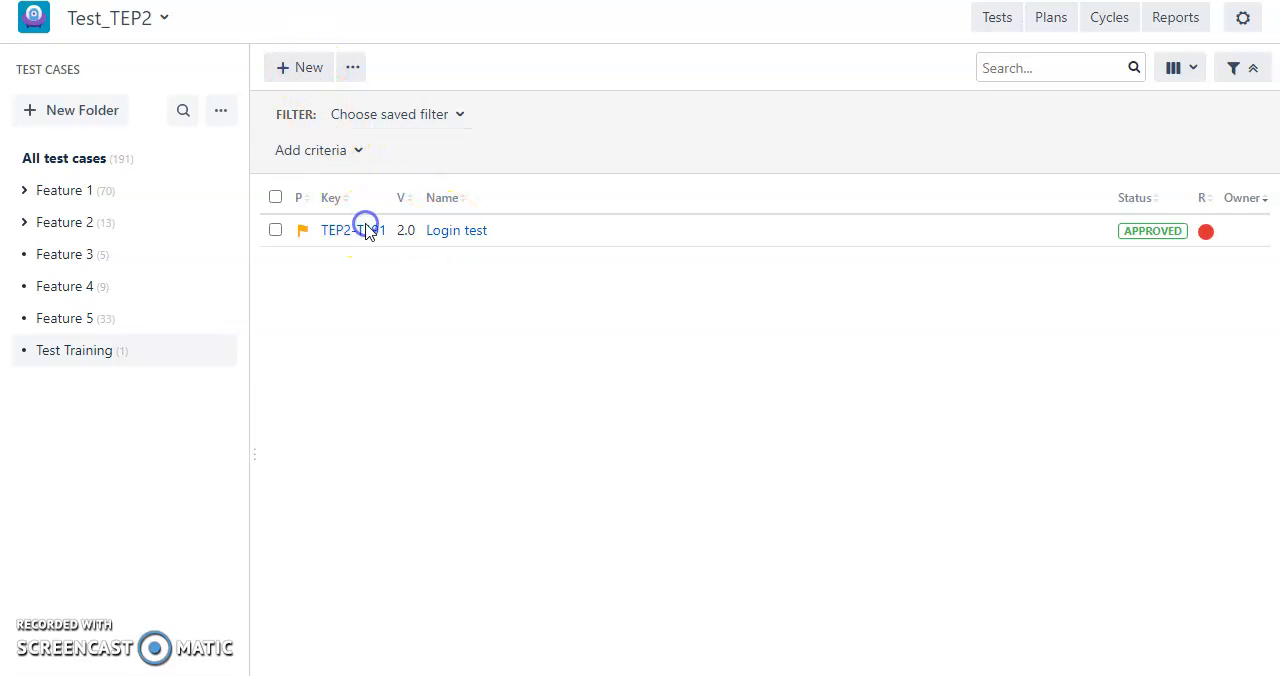
Look through the Login test case's test script, execution, traceability and attachments, and return to the test case list.
left_click(114, 95)
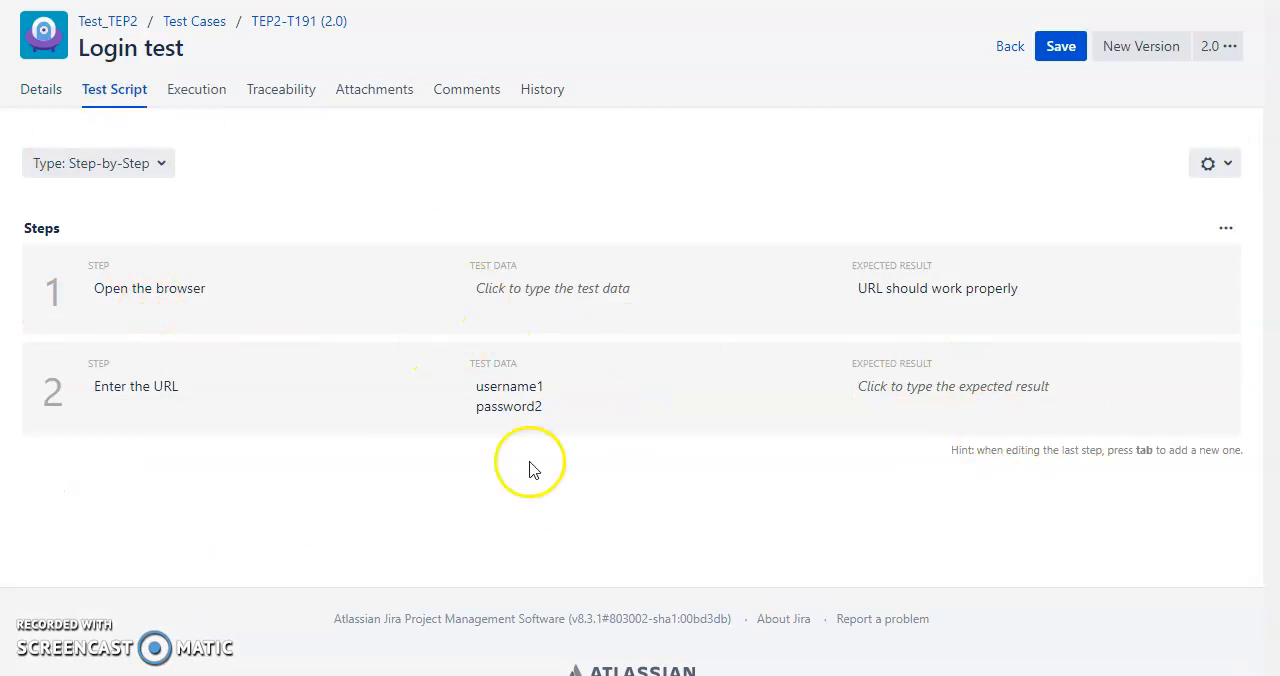
left_click(218, 90)
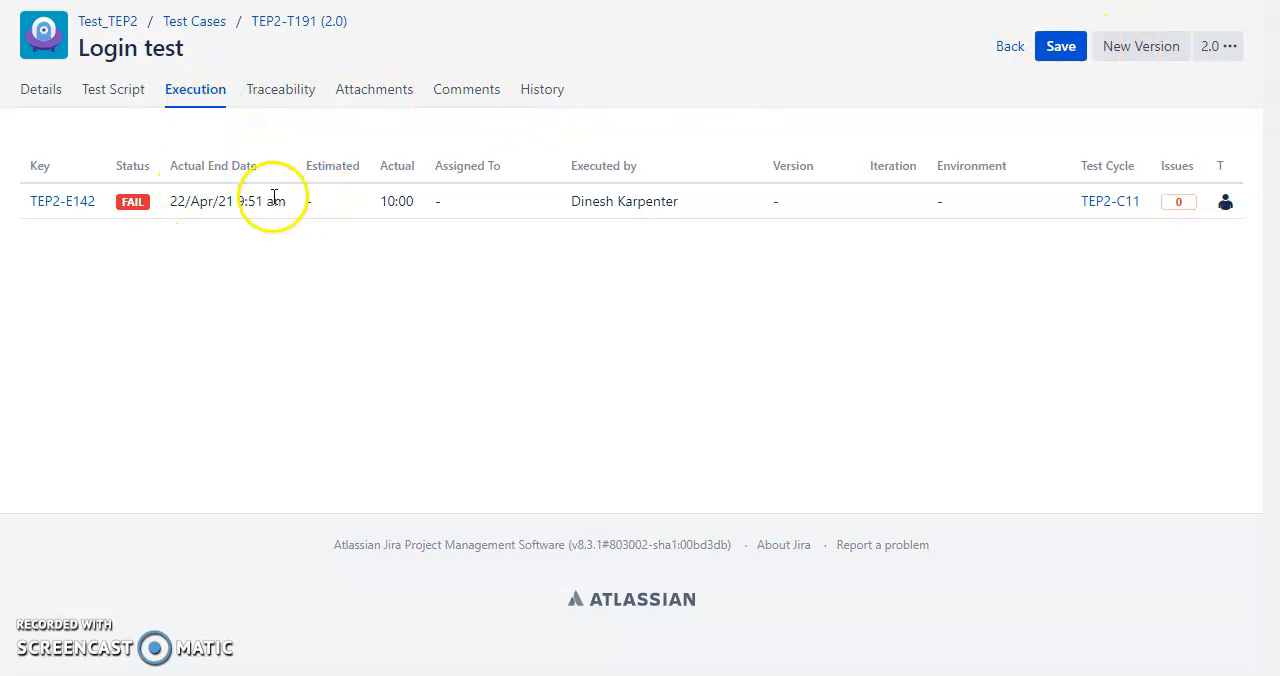
left_click(292, 90)
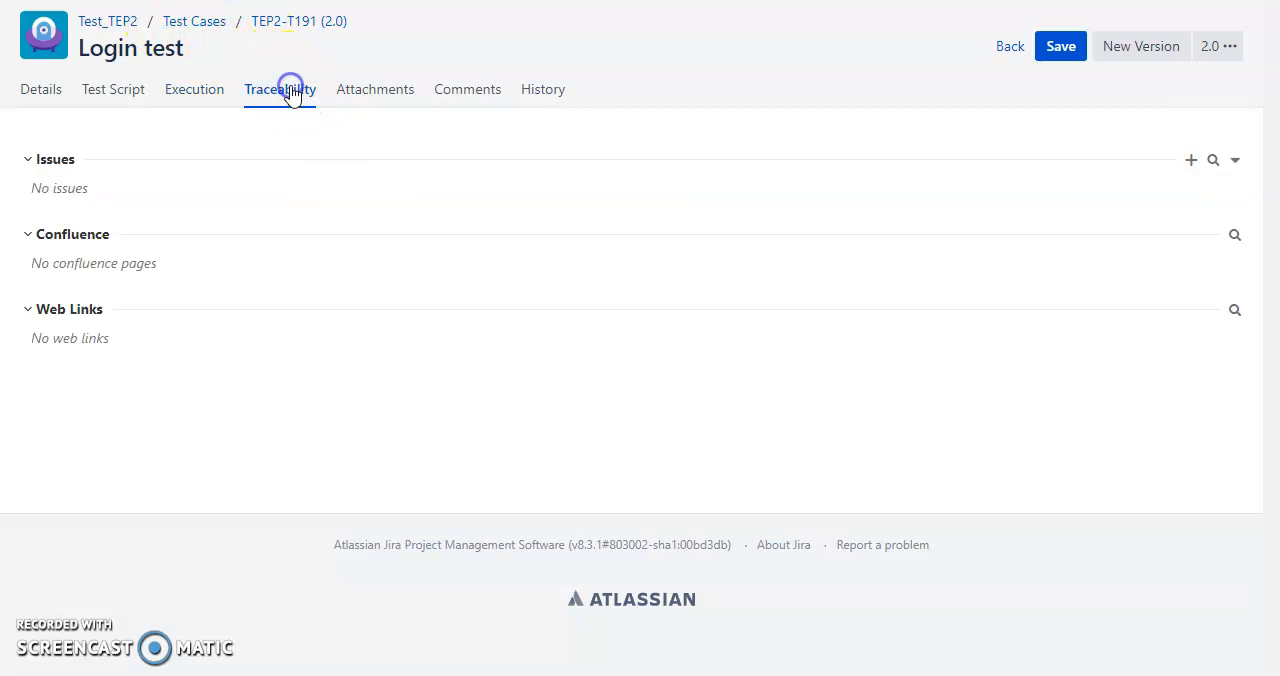
left_click(372, 100)
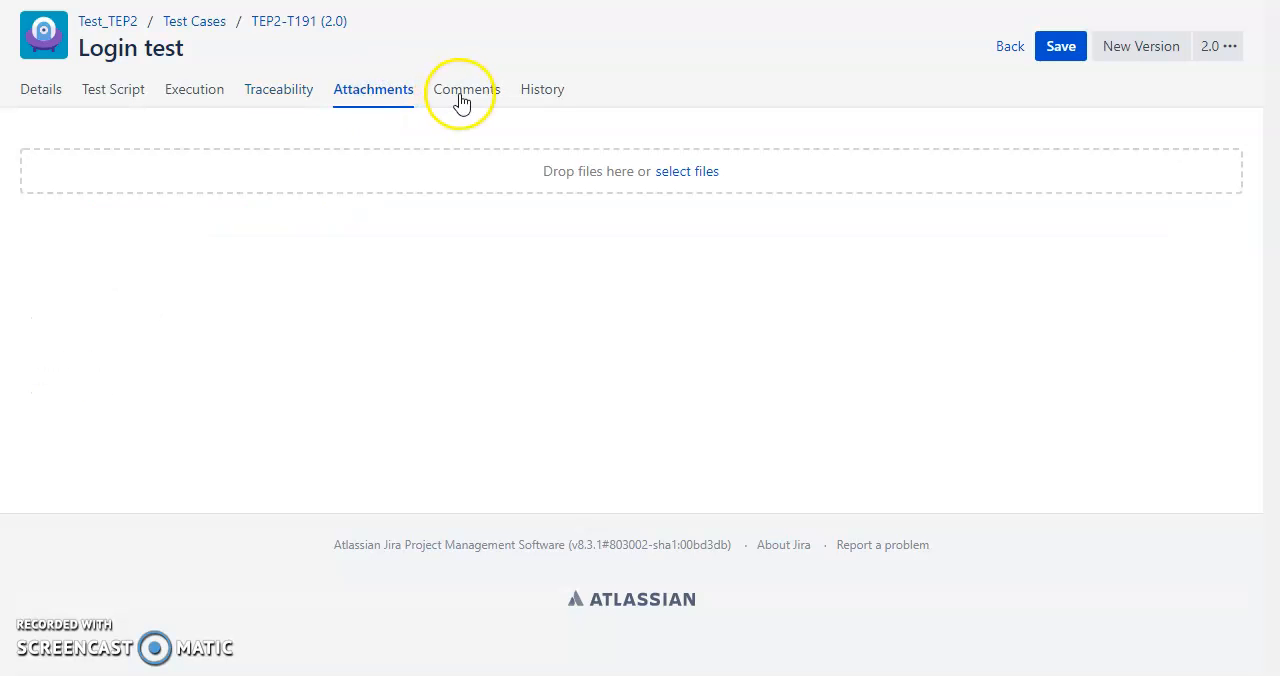
left_click(180, 30)
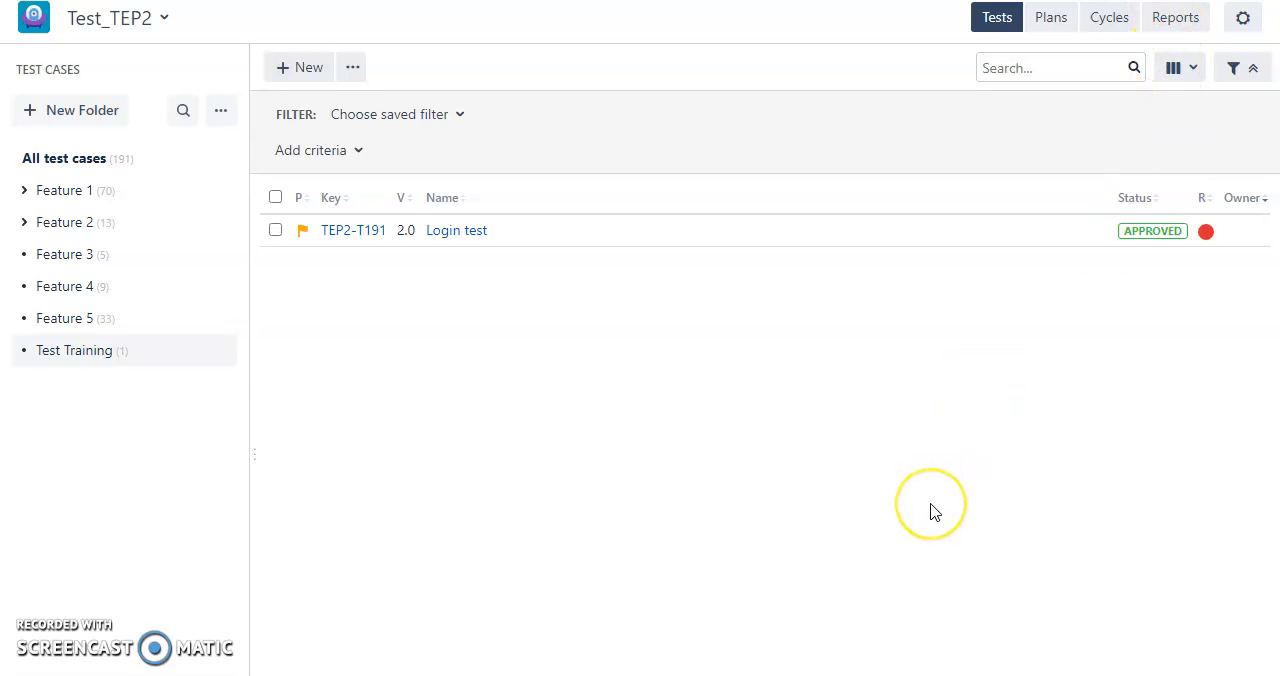
Switch to the Notepad notes and add "1. Test plan" after a blank line below the heading.
key("alt+Tab")
left_click(741, 556)
key("alt+Tab")
left_click(790, 271)
key("Return")
key("Return")
type("1. Test plka")
key("BackSpace")
key("BackSpace")
type("antge")
key("BackSpace")
key("BackSpace")
key("BackSpace")
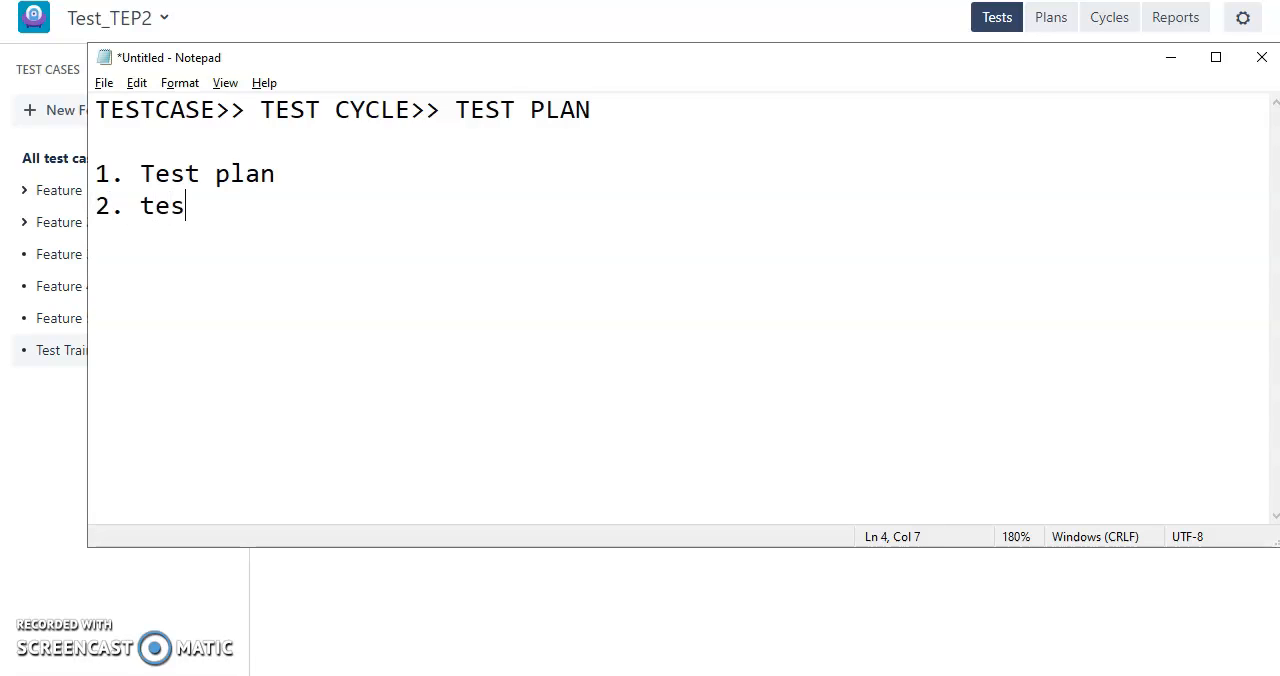
Add the lines "2. test cycle" and "3. test cases - feature" to the numbered list.
type("tes")
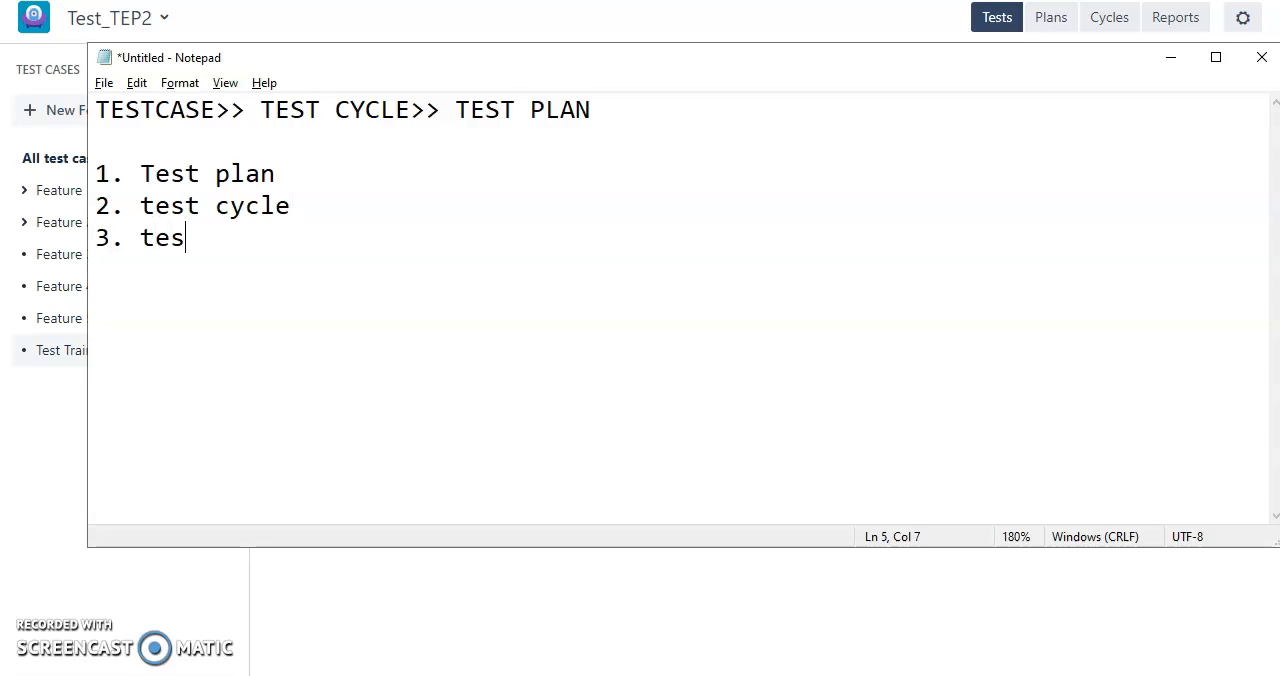
type("t cycle 3. test cases")
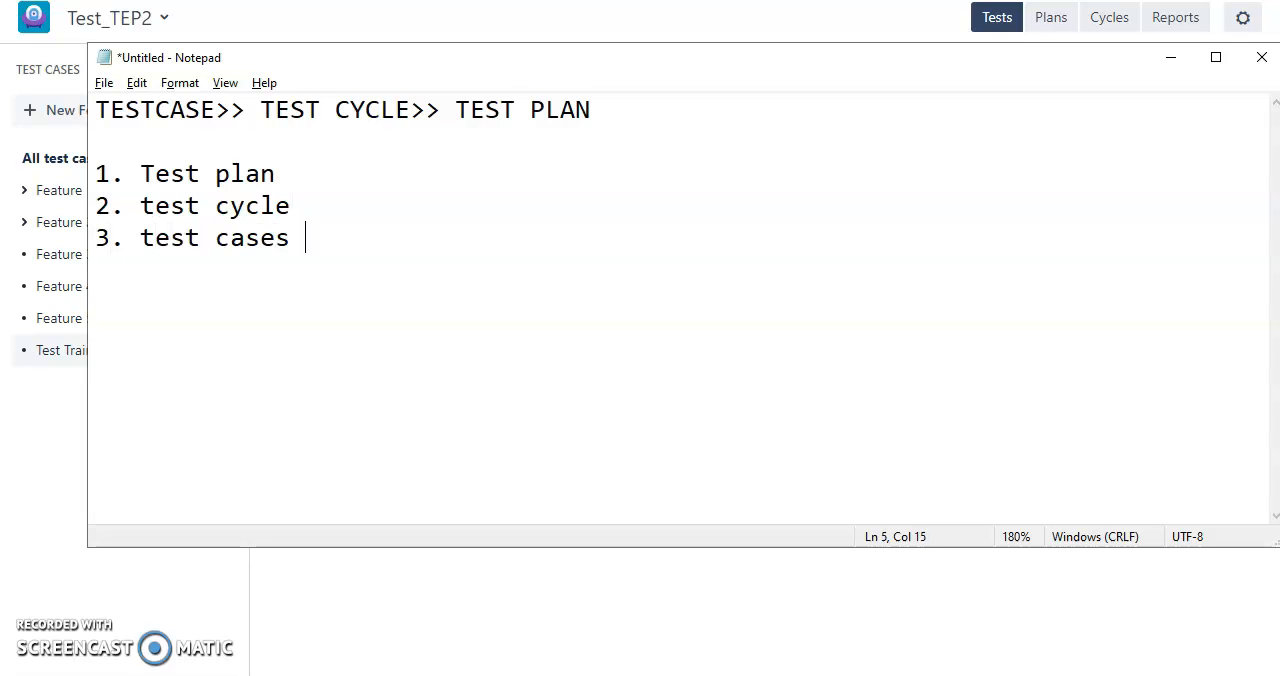
type(" - featu")
key("BackSpace")
type("tu")
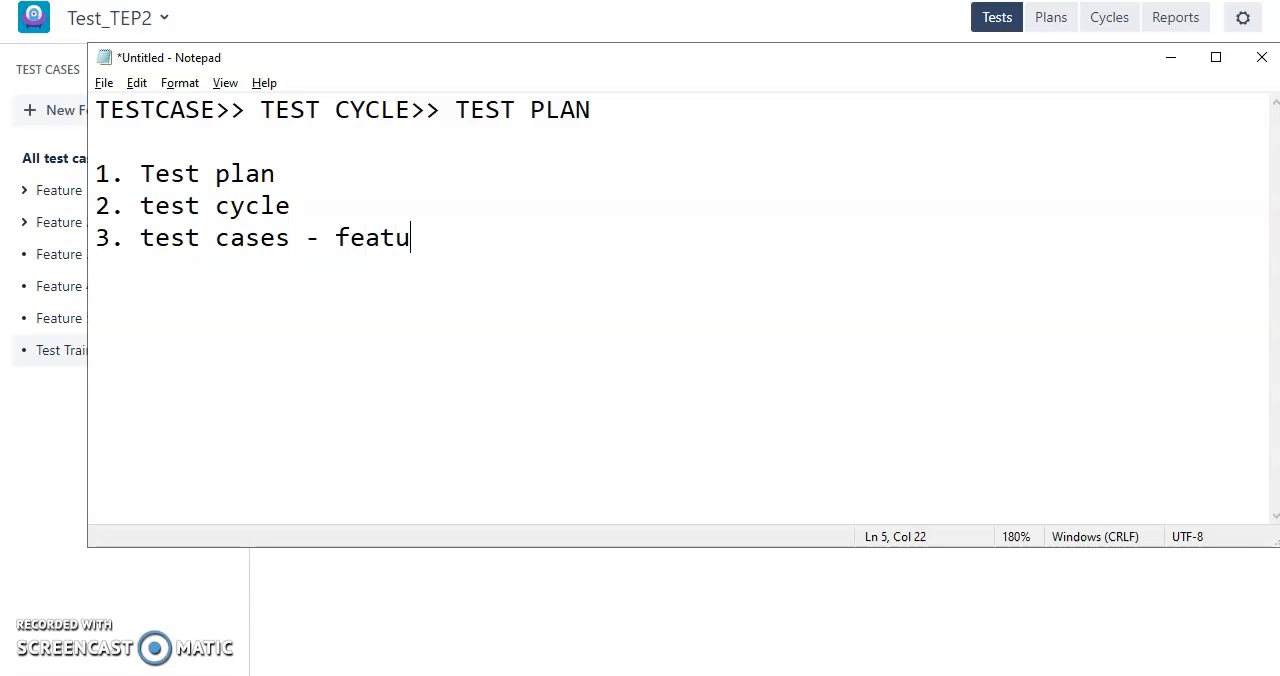
type("r w")
key("BackSpace")
key("BackSpace")
type("e")
Extend the second list line with ">> test cases" after "test cycle".
left_click(483, 176)
left_click(471, 198)
type(">> test cases")
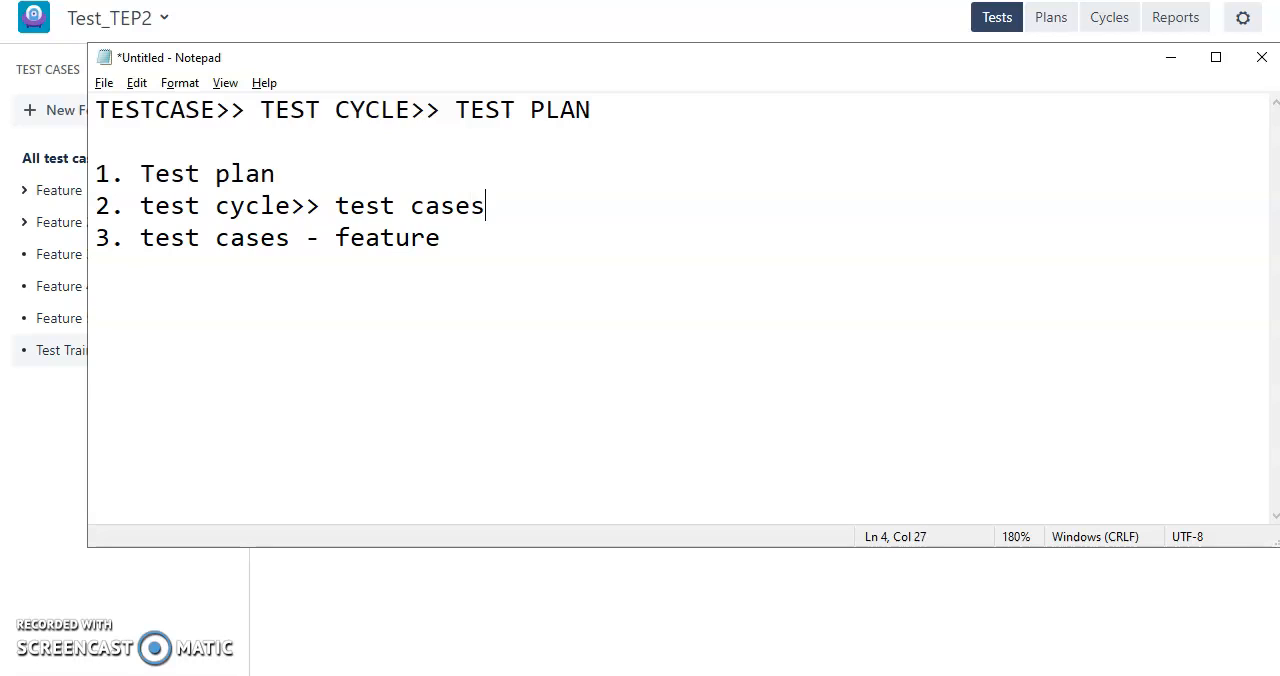
type(">> test cyccle")
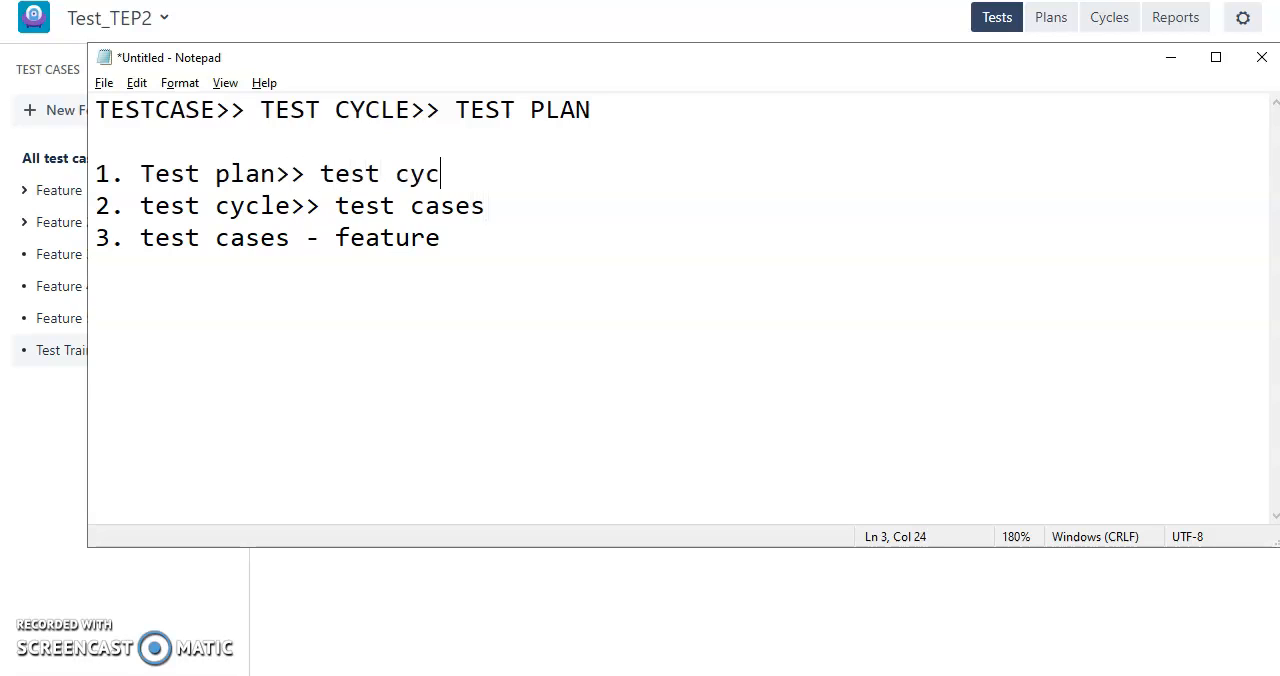
Extend the first list line with ">> test cycle>>testcases" after "Test plan".
key("BackSpace")
key("BackSpace")
key("BackSpace")
type("le>>testcases")
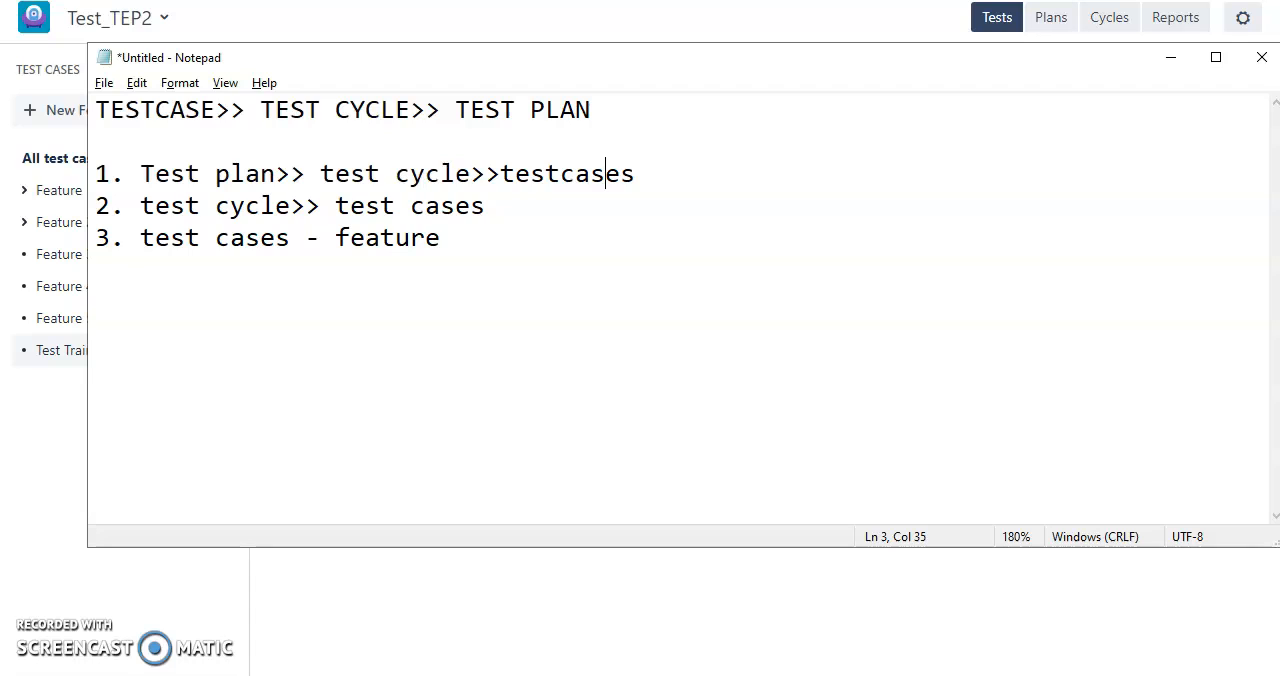
Review the test plan, test cycle and testcases chain in the first list line, and switch back to the Jira test case list.
key("Left")
key("Left")
key("Left")
key("Left")
key("Left")
key("Left")
key("Left")
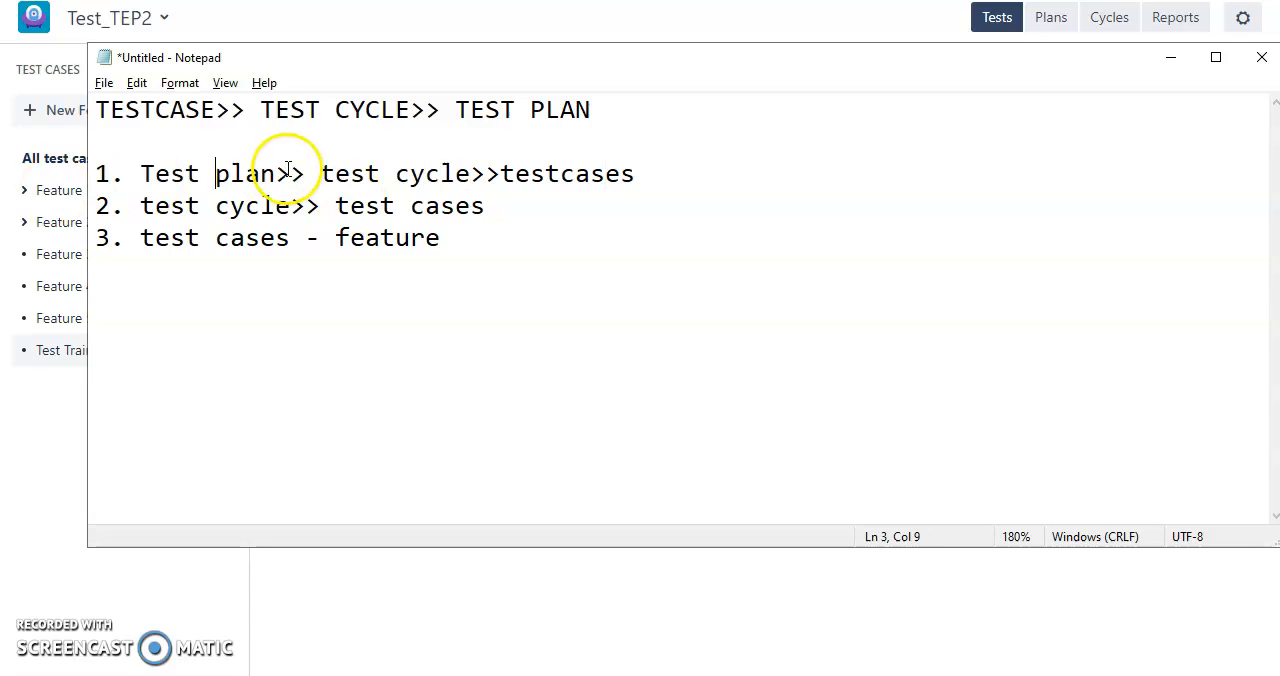
left_click(356, 173)
left_click_drag(512, 174, 651, 175)
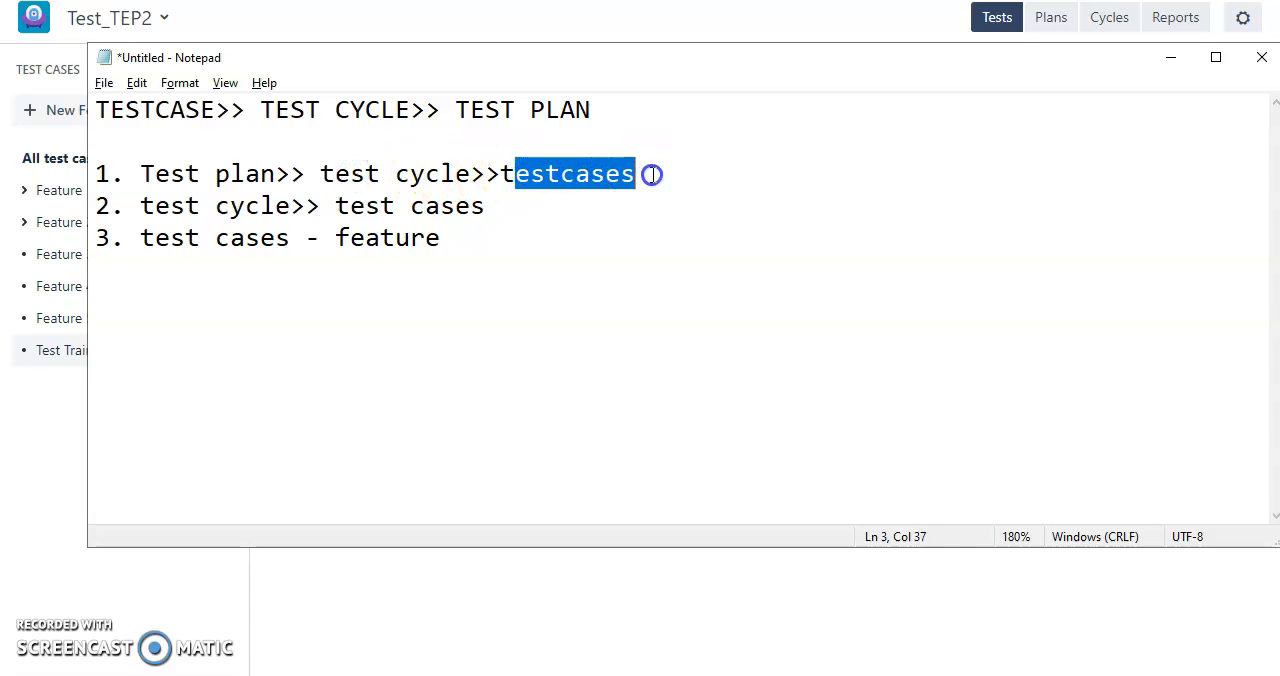
left_click(443, 177)
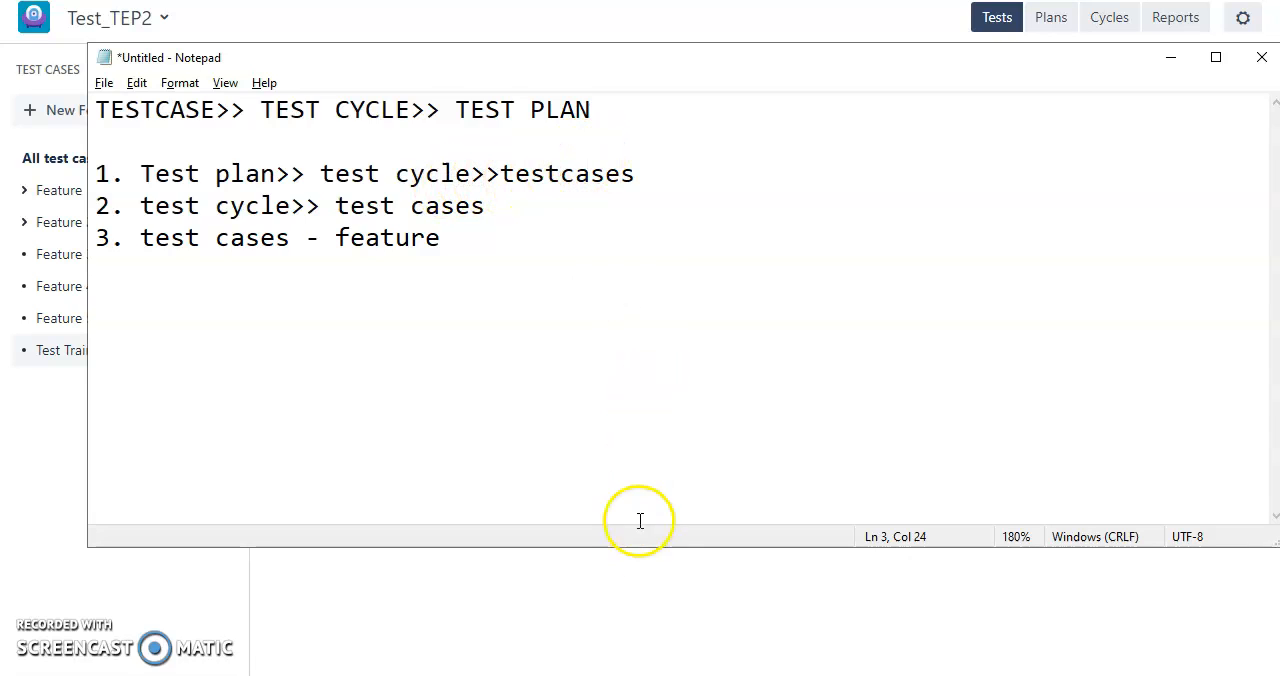
left_click_drag(486, 174, 623, 192)
left_click(620, 180)
left_click(646, 175)
left_click(538, 586)
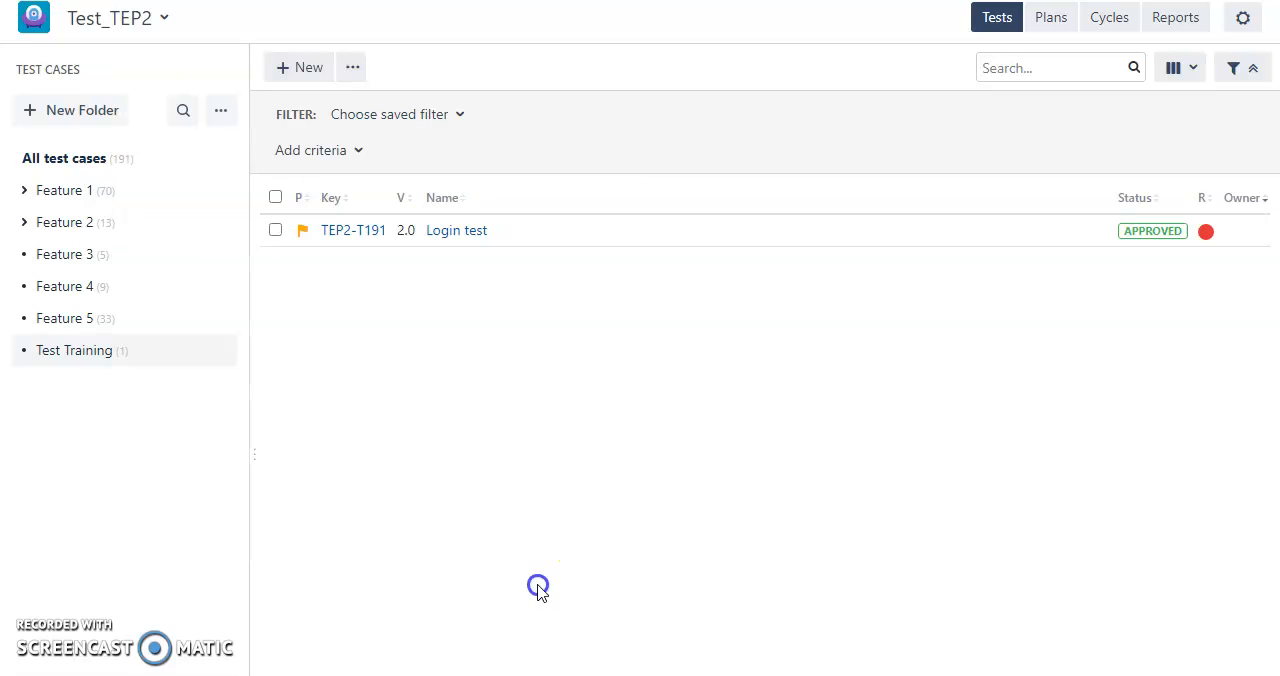